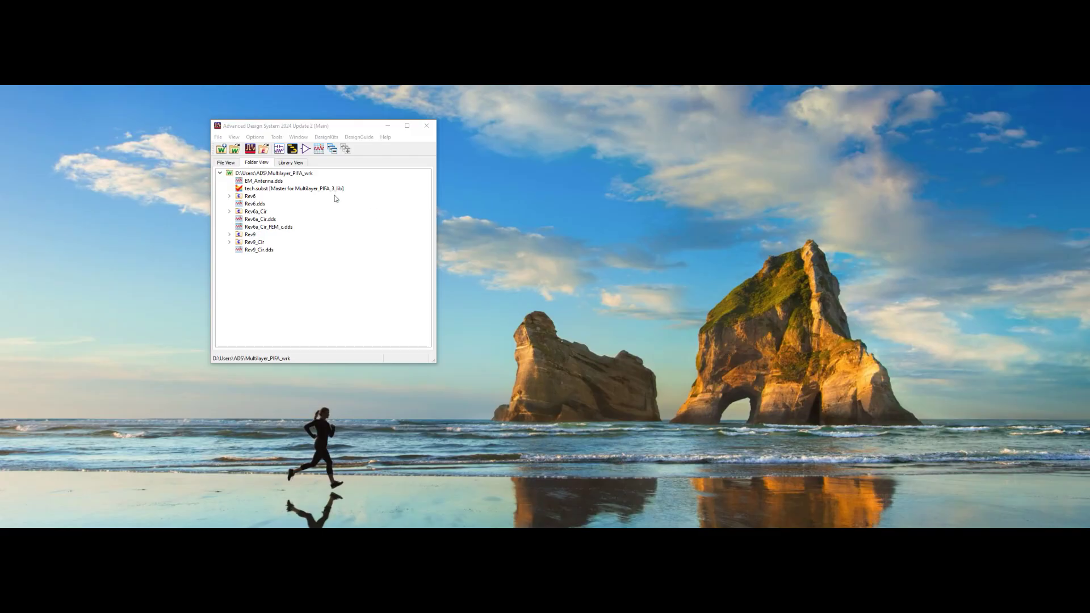
# Start a new schematic and create it as cell_1 in Multilayer_PIFA_3_lib
pyautogui.click(219, 141)
pyautogui.moveTo(228, 150)
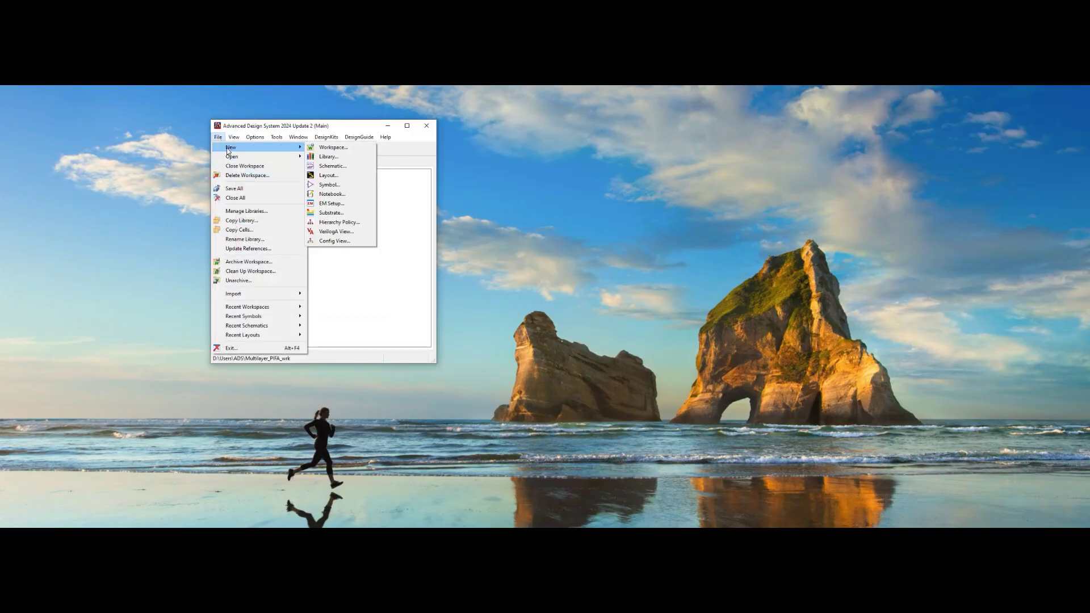
pyautogui.click(326, 168)
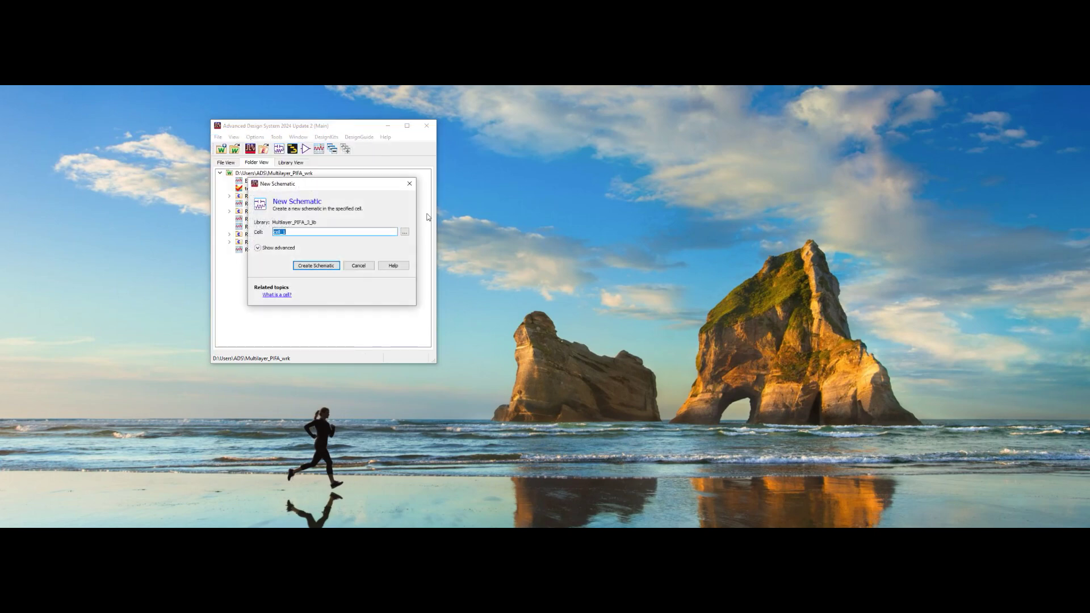
pyautogui.click(319, 266)
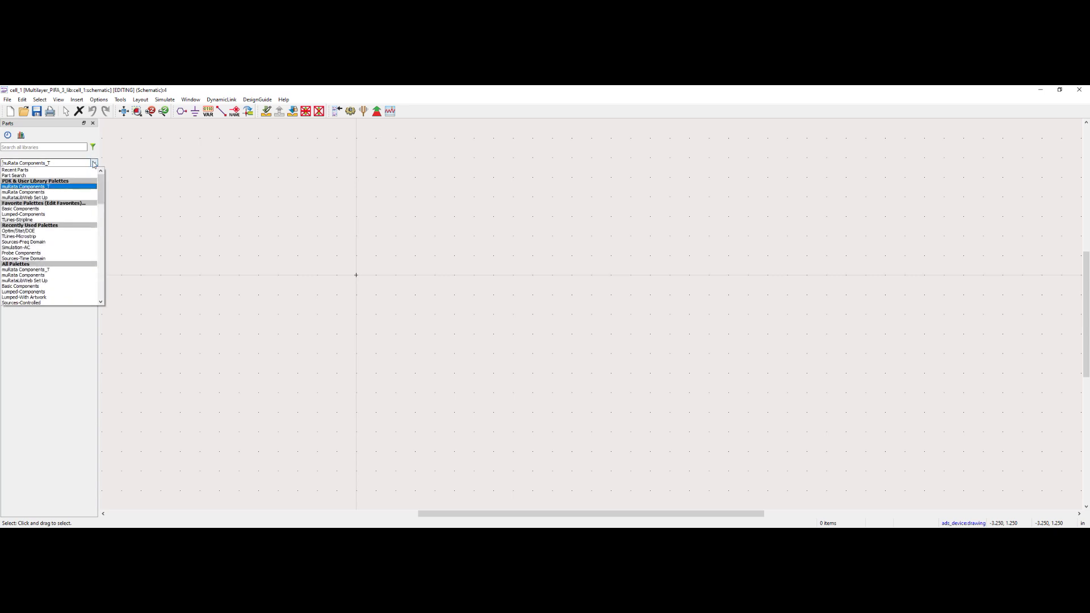
# Place the MLOC open stub TL1 (W=0.625 mm, L=2.5 mm), cancelling a stray MTEE pick
pyautogui.click(44, 238)
pyautogui.scroll(-2, 594, 326)
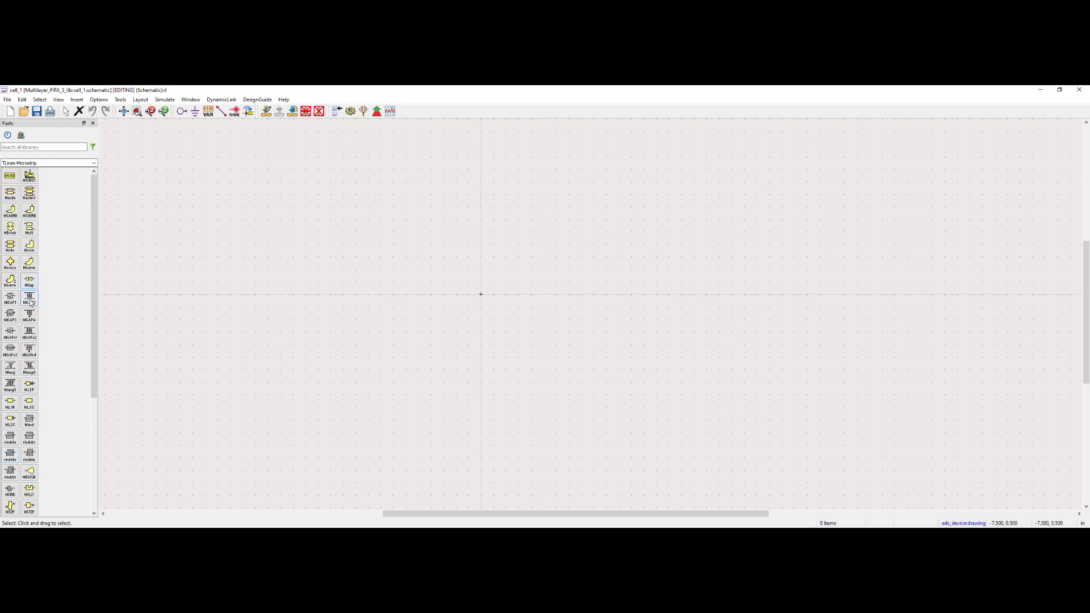
pyautogui.scroll(-3, 31, 302)
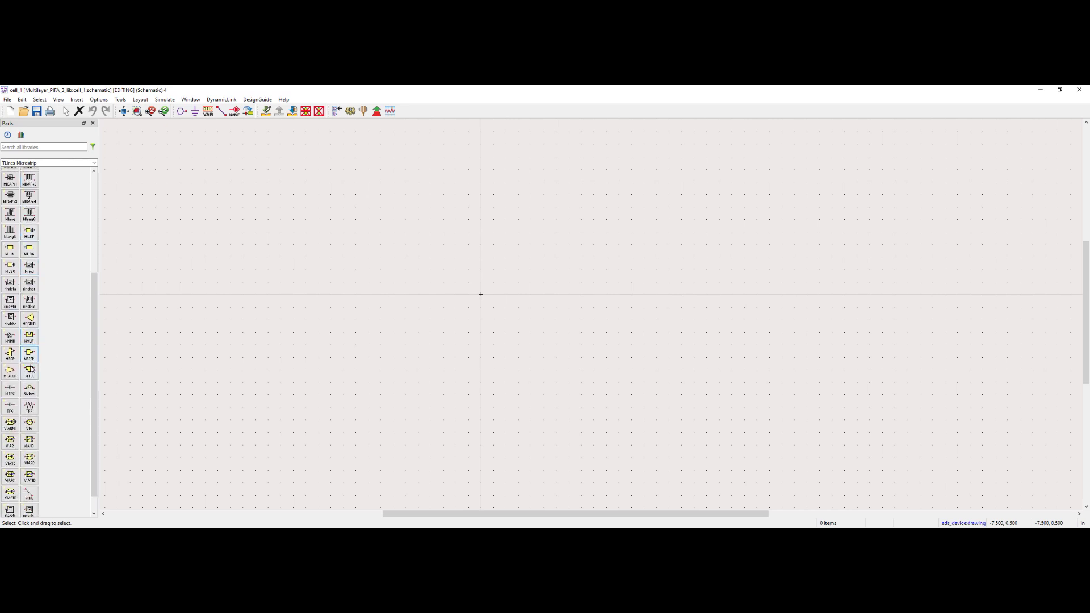
pyautogui.click(31, 370)
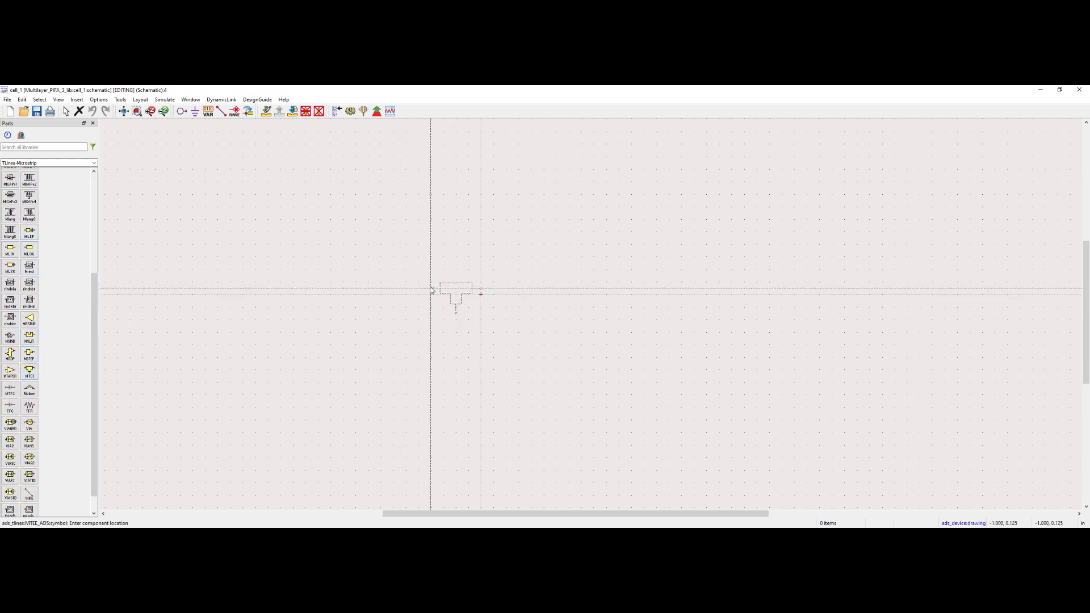
pyautogui.rightClick(381, 253)
pyautogui.click(409, 261)
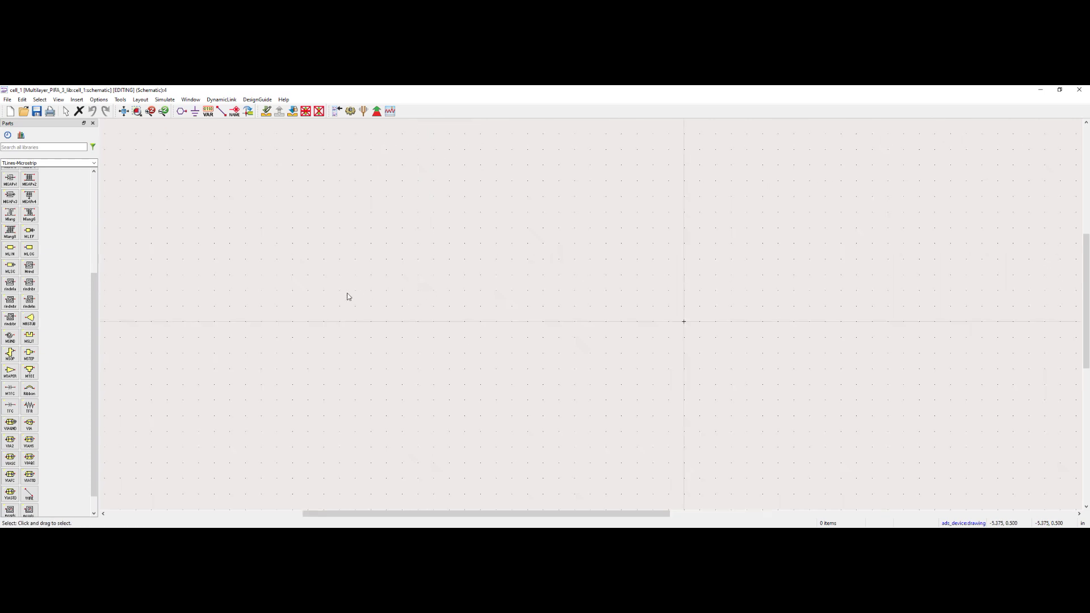
pyautogui.scroll(3, 50, 293)
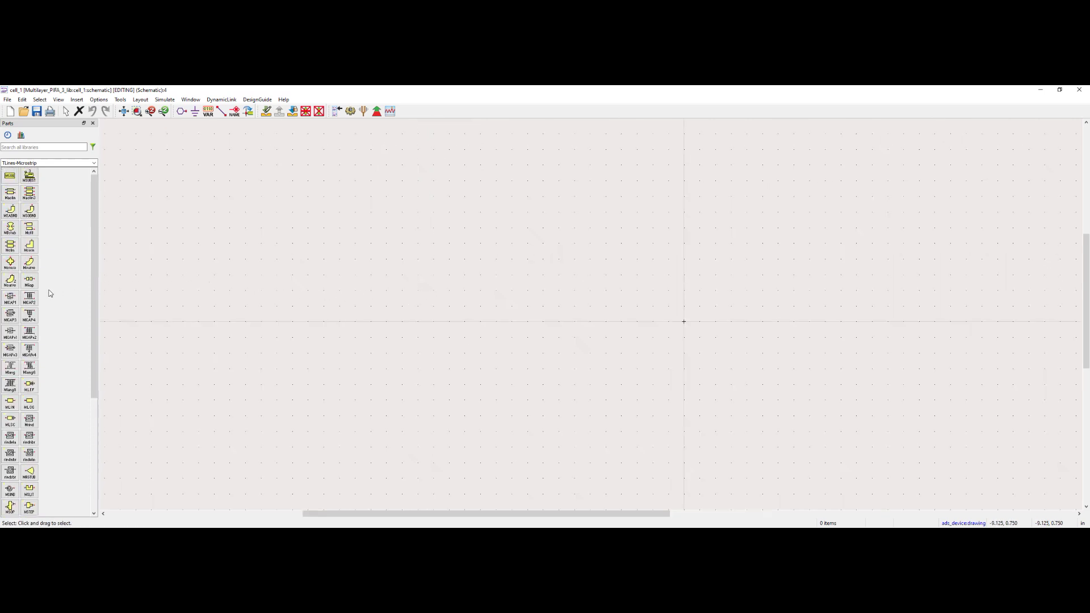
pyautogui.click(29, 402)
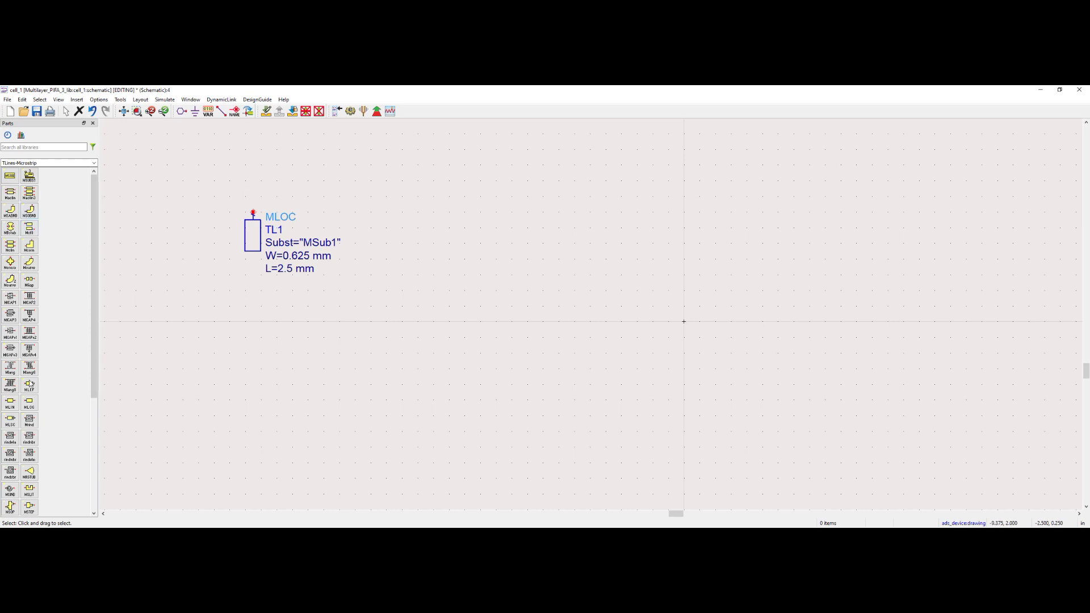
# Place corner Corn1 on the stub's top pin and MLIN line TL2 at its right pin
pyautogui.scroll(-2, 31, 384)
pyautogui.scroll(-3, 35, 378)
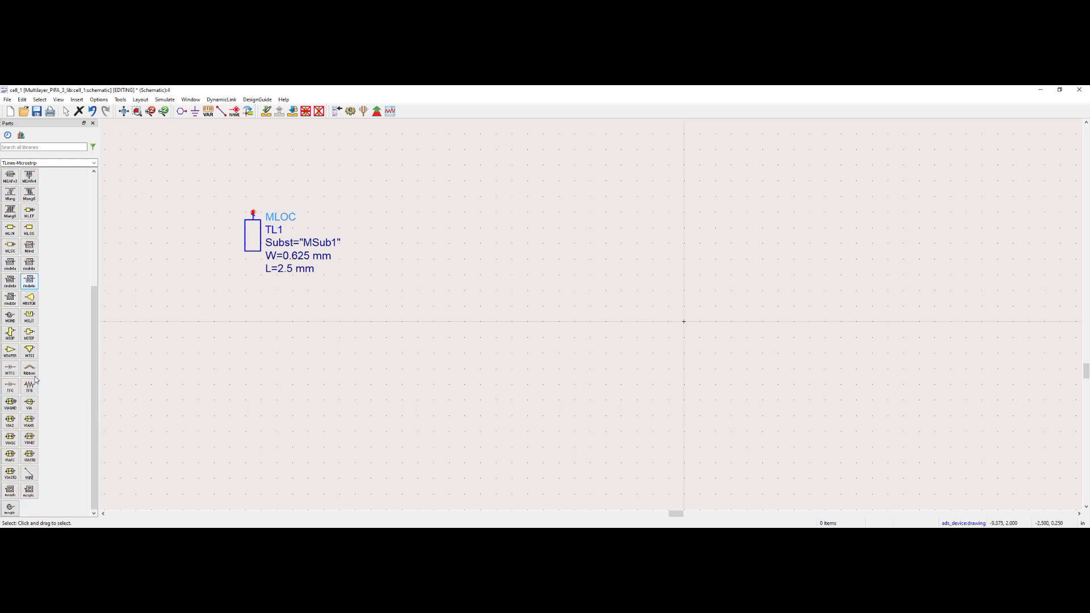
pyautogui.scroll(5, 35, 379)
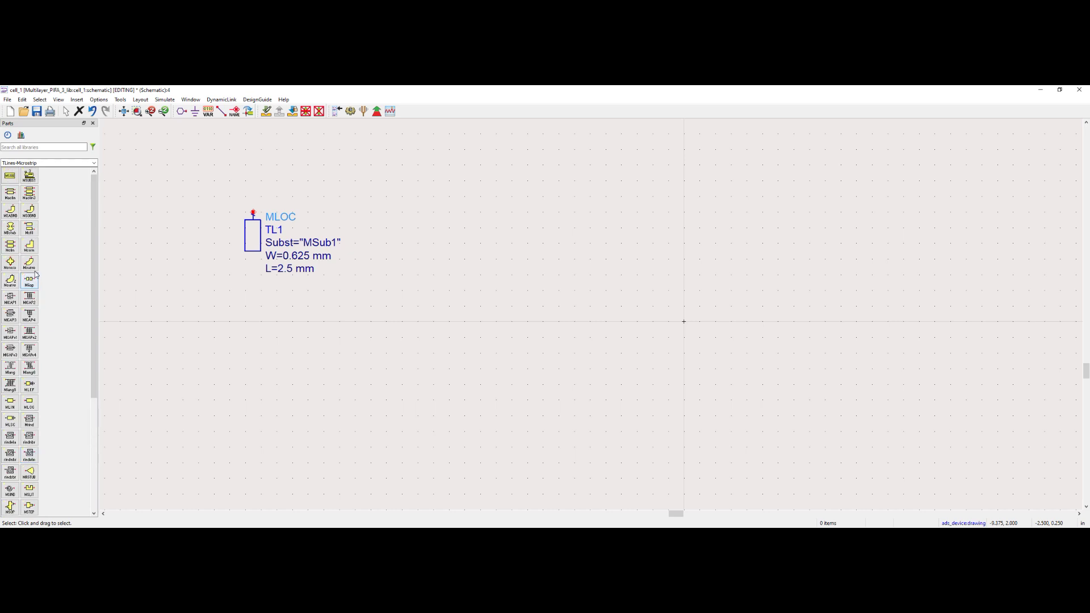
pyautogui.click(30, 246)
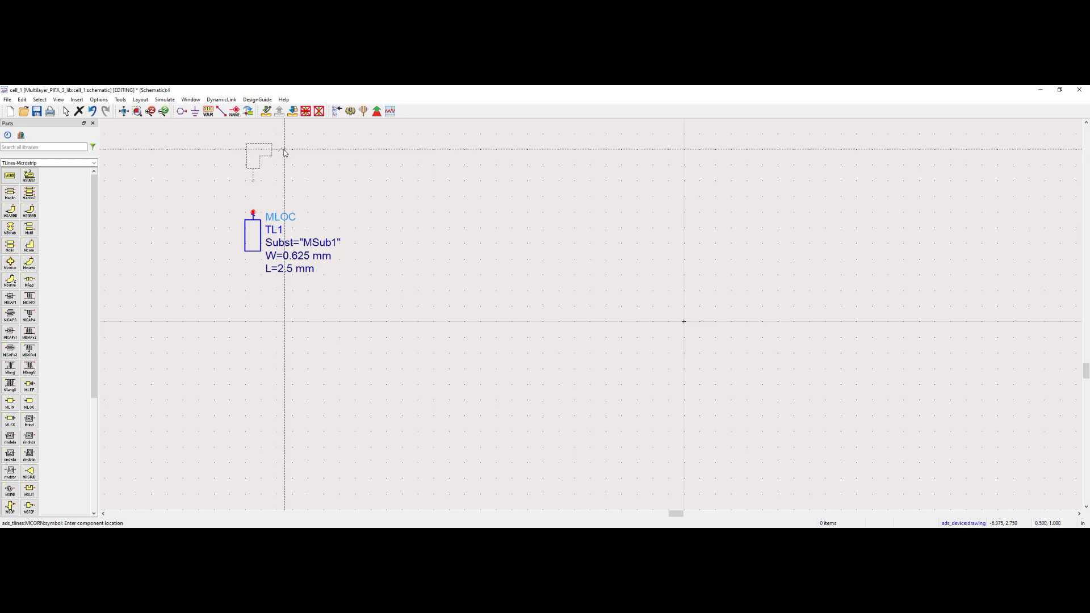
pyautogui.click(285, 152)
pyautogui.rightClick(214, 154)
pyautogui.click(239, 160)
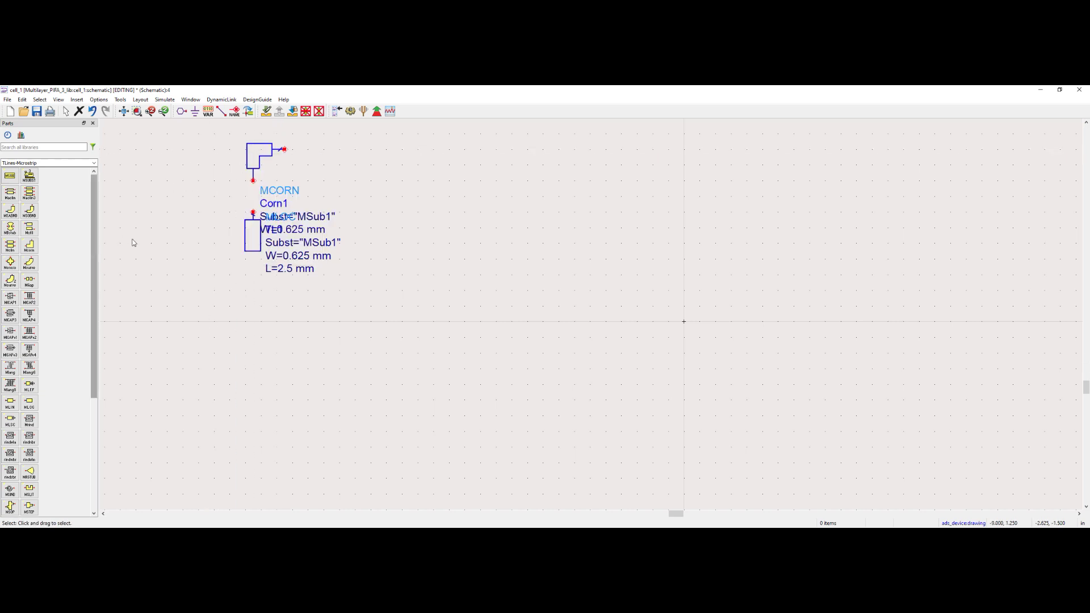
pyautogui.click(10, 402)
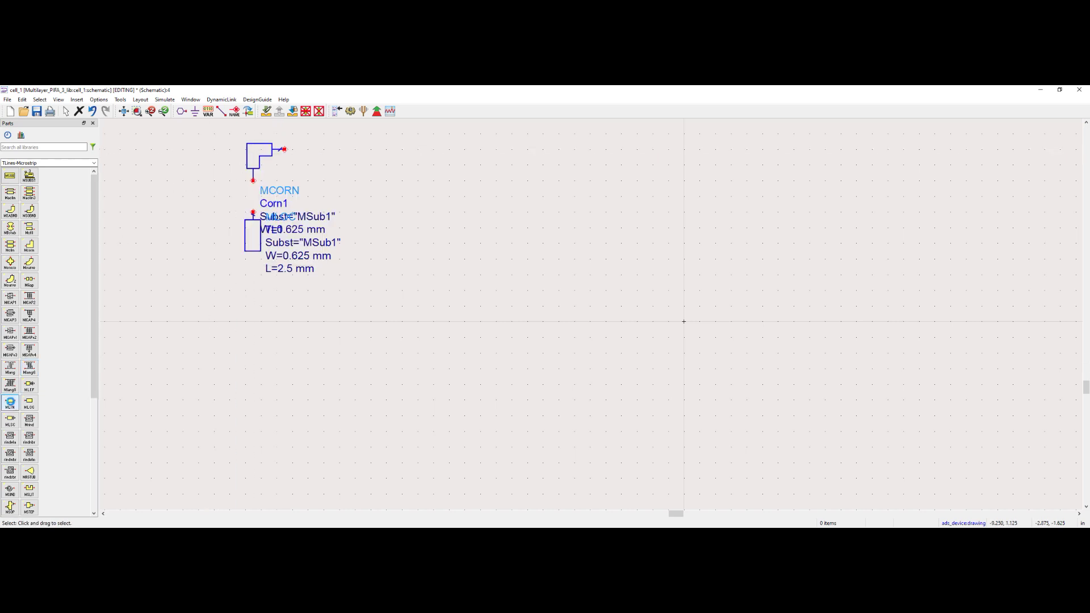
pyautogui.click(330, 150)
pyautogui.rightClick(183, 195)
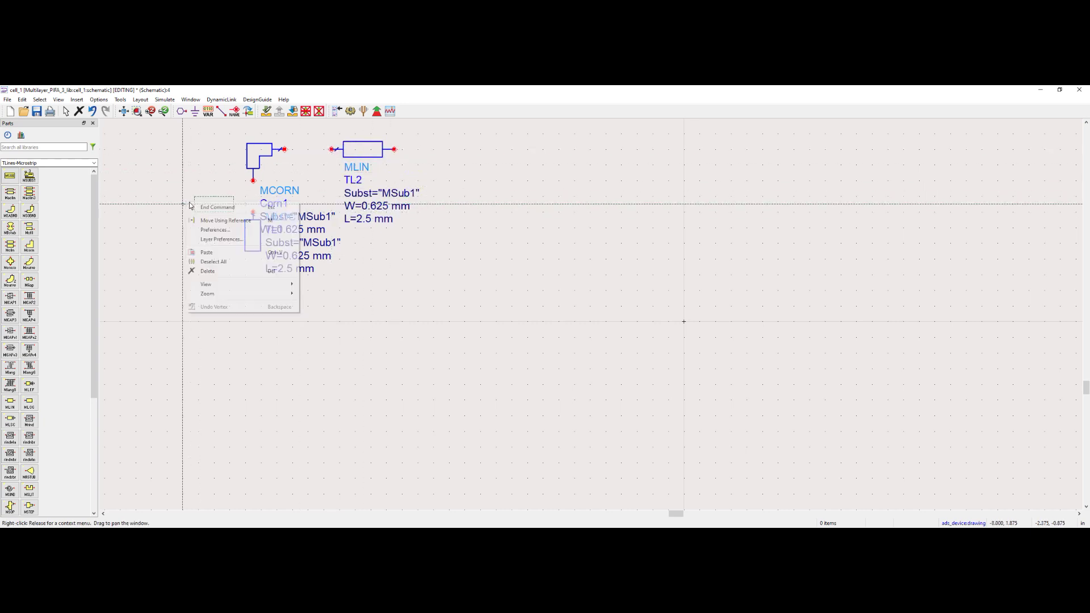
pyautogui.click(189, 202)
# Copy Corn1, rotate it downward, and place it as Corn2 at TL2's right end
pyautogui.rightClick(260, 152)
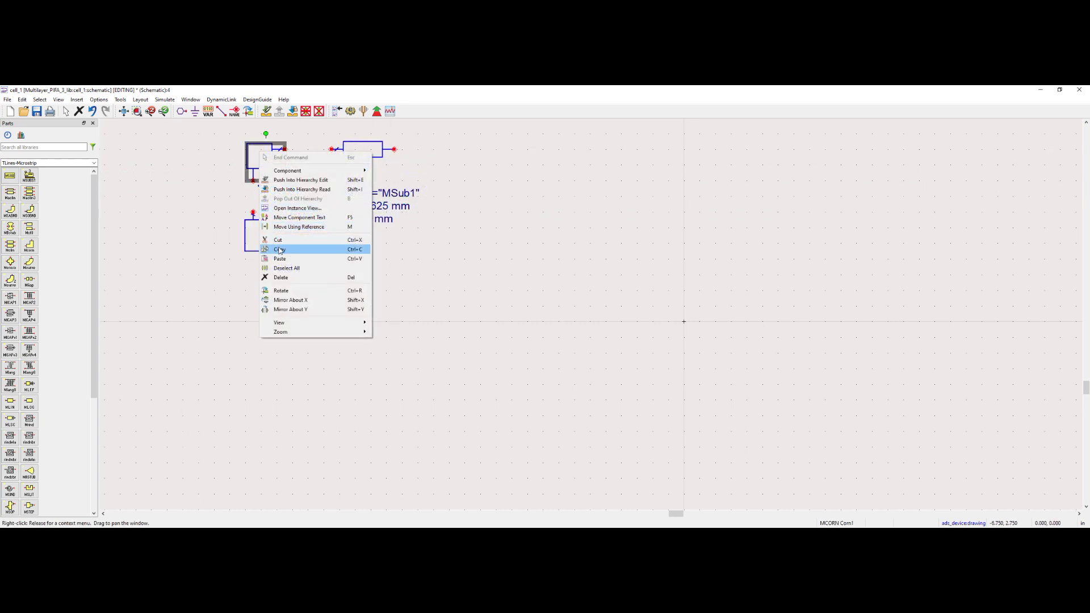
pyautogui.click(279, 249)
pyautogui.rightClick(469, 188)
pyautogui.click(504, 224)
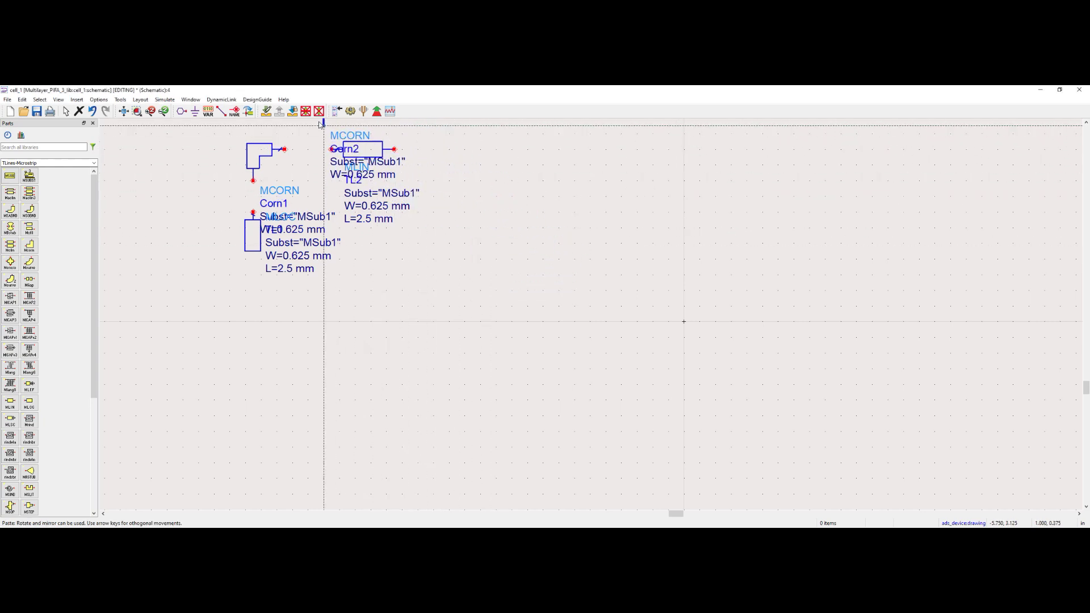
pyautogui.click(250, 112)
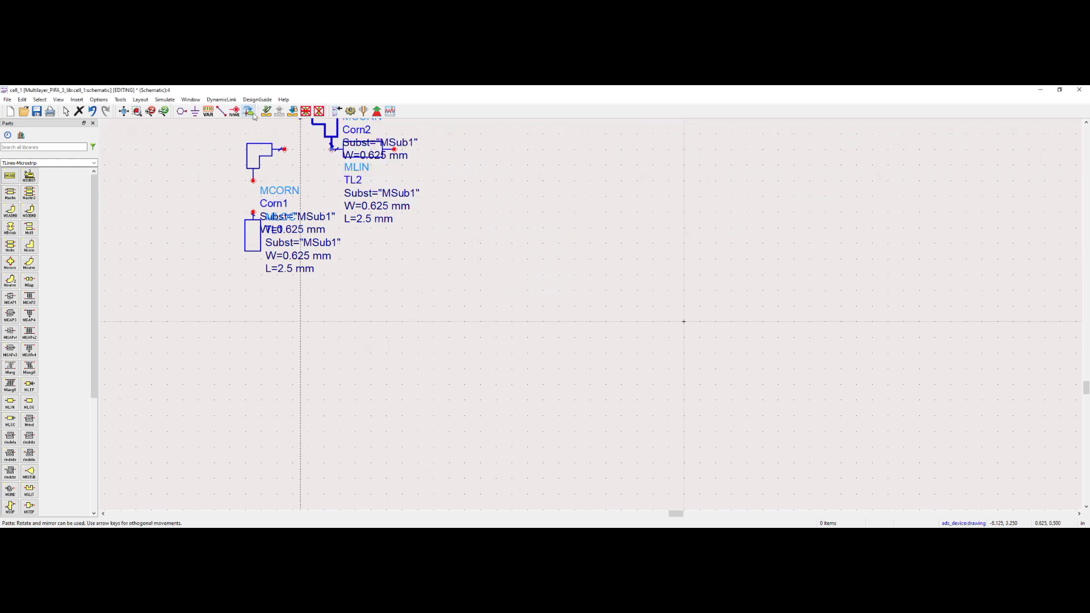
pyautogui.click(433, 152)
pyautogui.rightClick(586, 149)
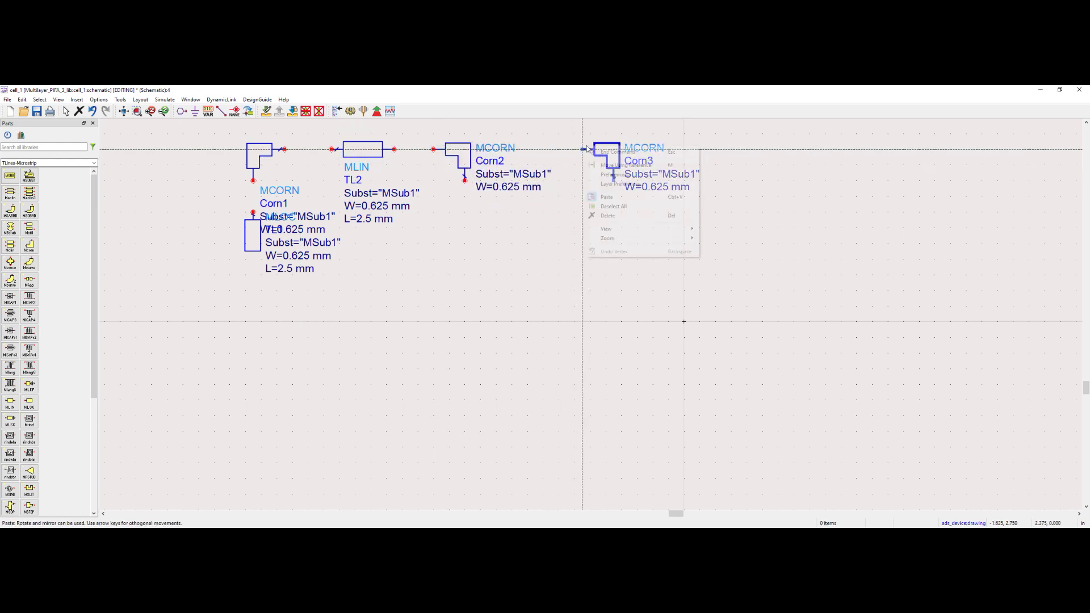
pyautogui.click(611, 207)
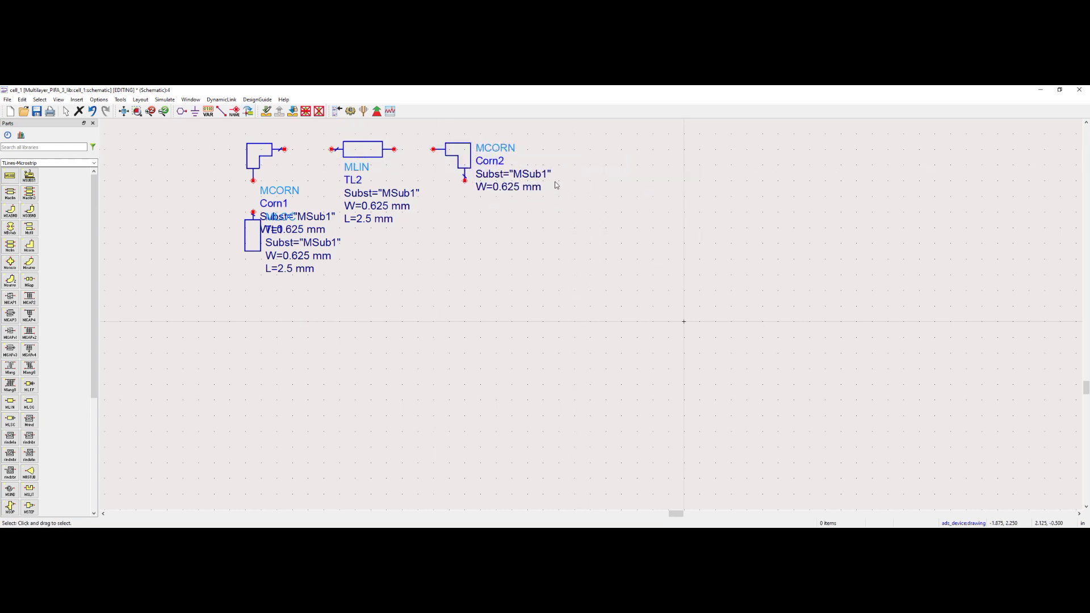
# Copy TL2, rotate it vertical with Ctrl+R, and place it as TL3 below Corn2
pyautogui.rightClick(364, 152)
pyautogui.click(404, 239)
pyautogui.rightClick(404, 239)
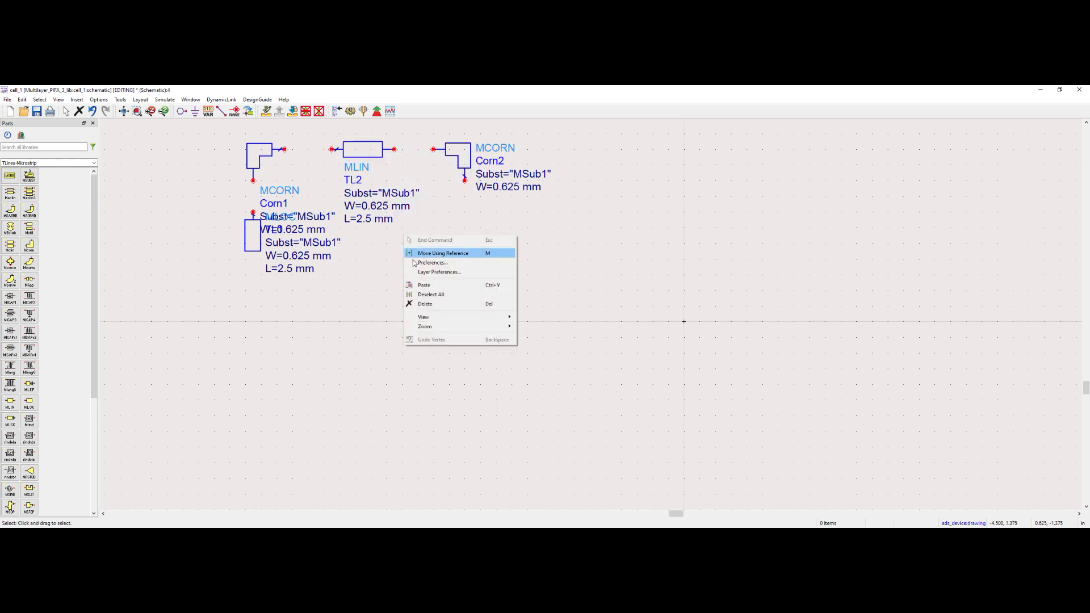
pyautogui.click(420, 286)
pyautogui.hotkey('ctrl', 'r')
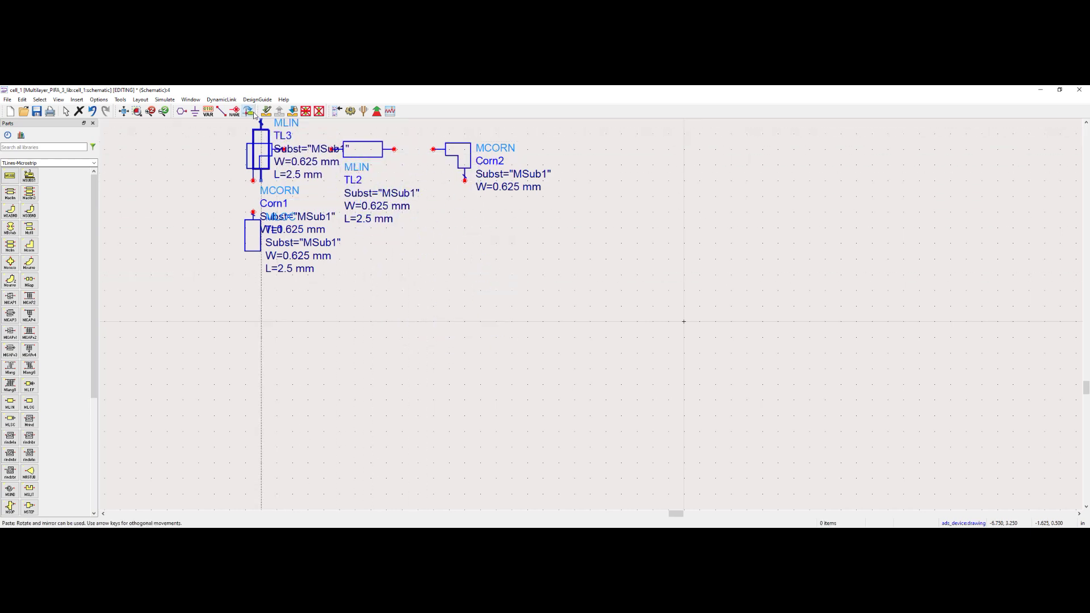
pyautogui.click(465, 209)
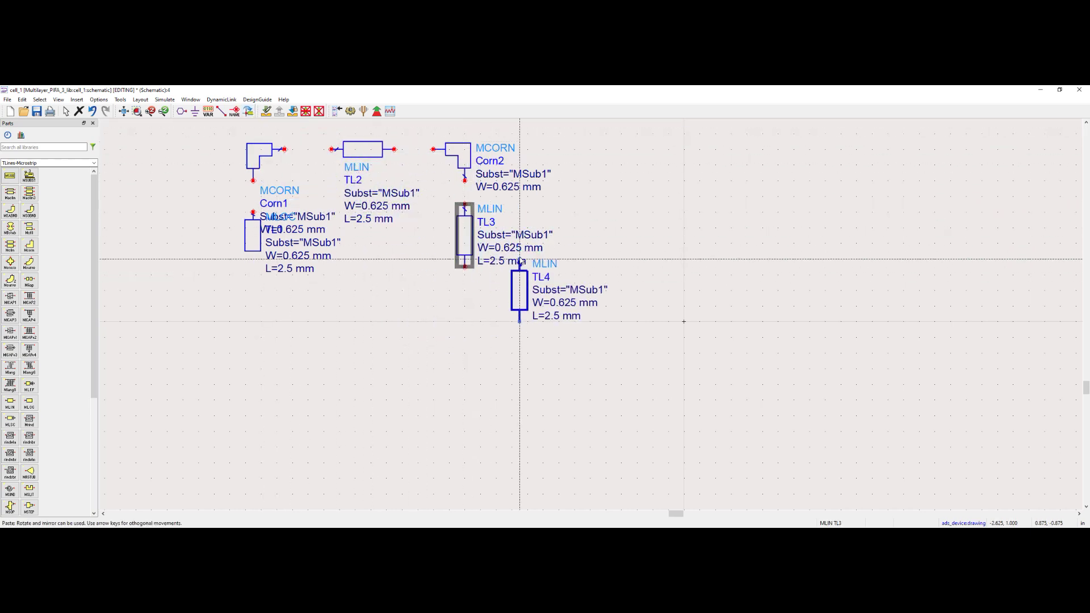
pyautogui.press('Escape')
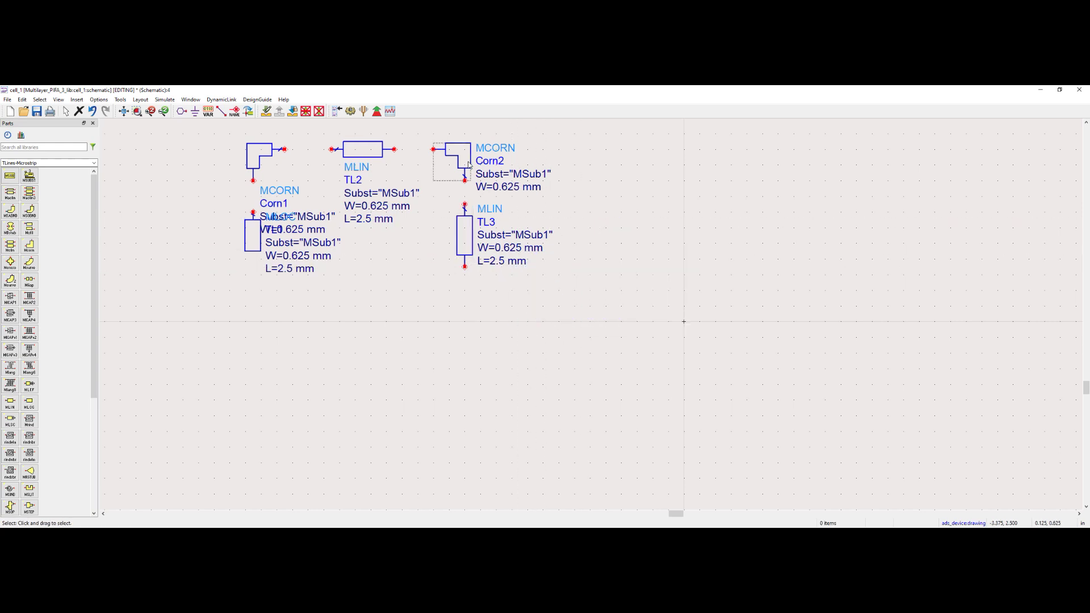
# Copy Corn2 and paste a new corner copy
pyautogui.rightClick(465, 161)
pyautogui.click(488, 256)
pyautogui.rightClick(626, 220)
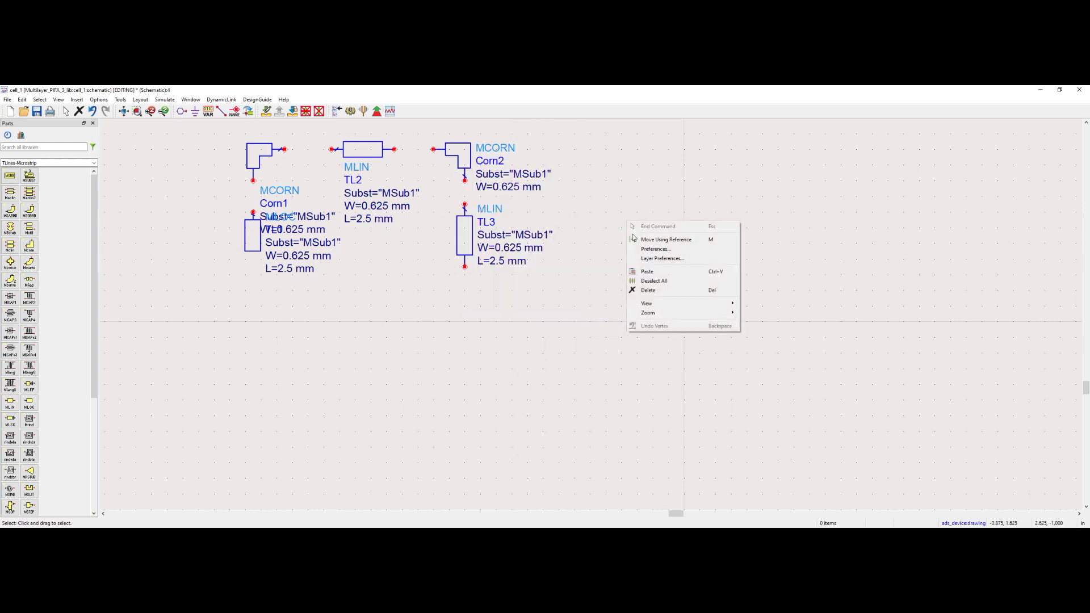
pyautogui.click(645, 270)
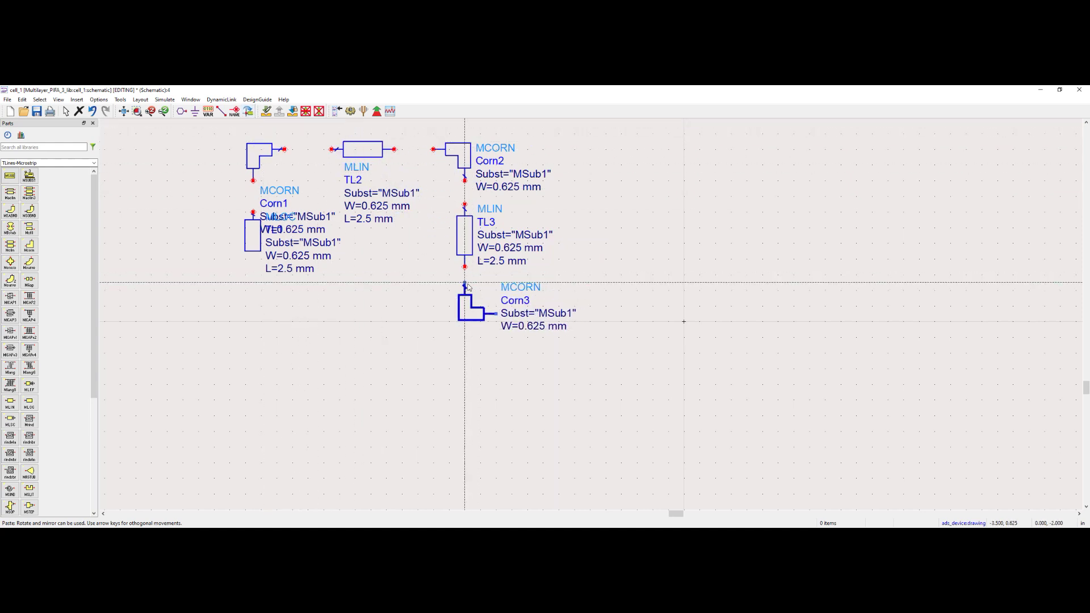
# Place Corn3 below TL3 and a copy of TL2 as line TL4 beside it
pyautogui.click(467, 286)
pyautogui.rightClick(589, 244)
pyautogui.click(604, 251)
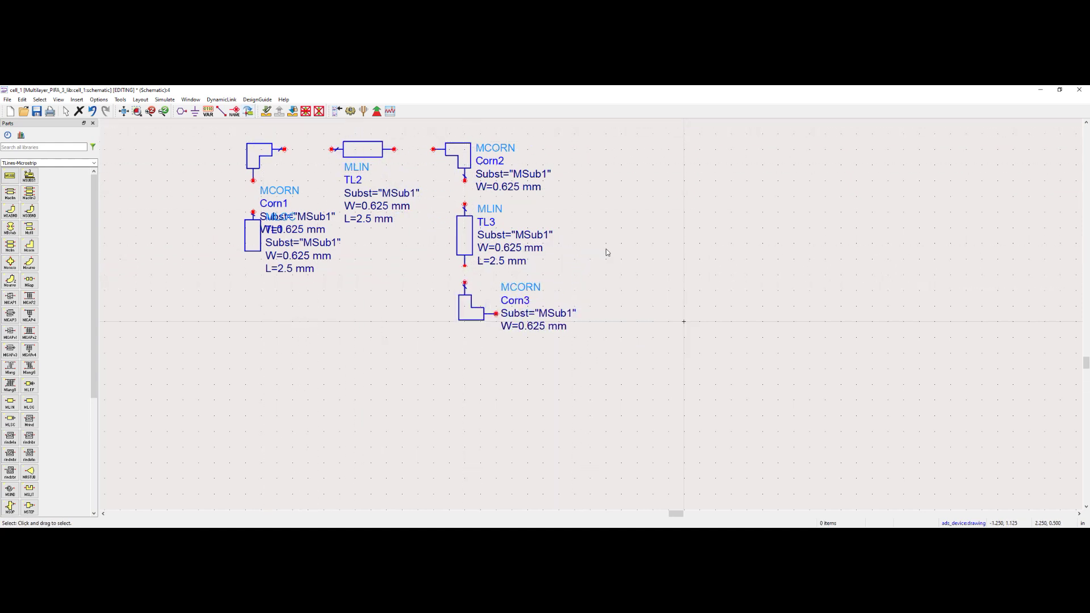
pyautogui.rightClick(370, 153)
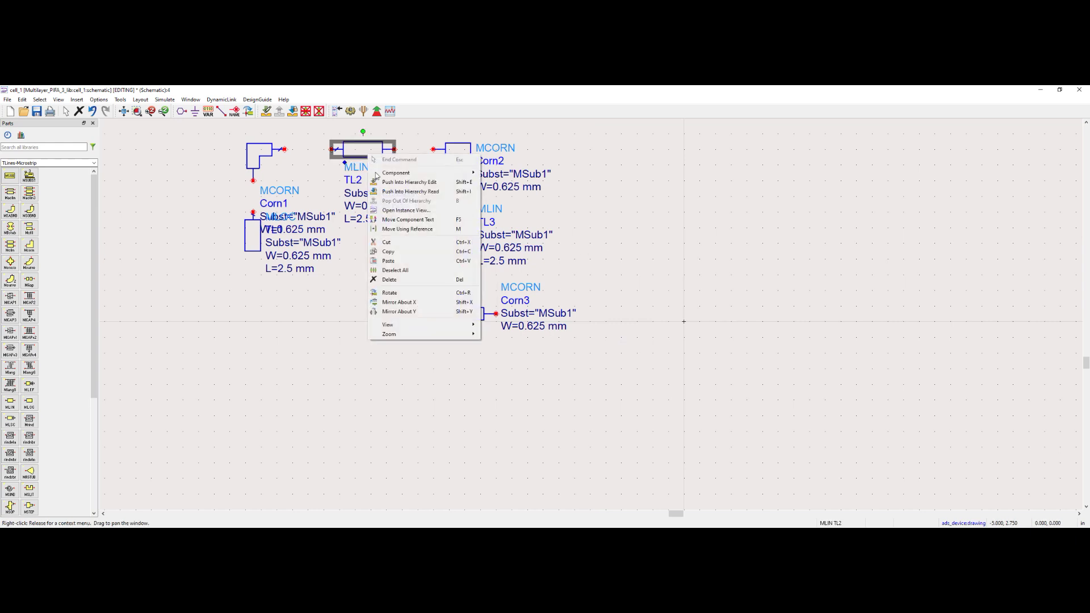
pyautogui.click(390, 253)
pyautogui.rightClick(742, 271)
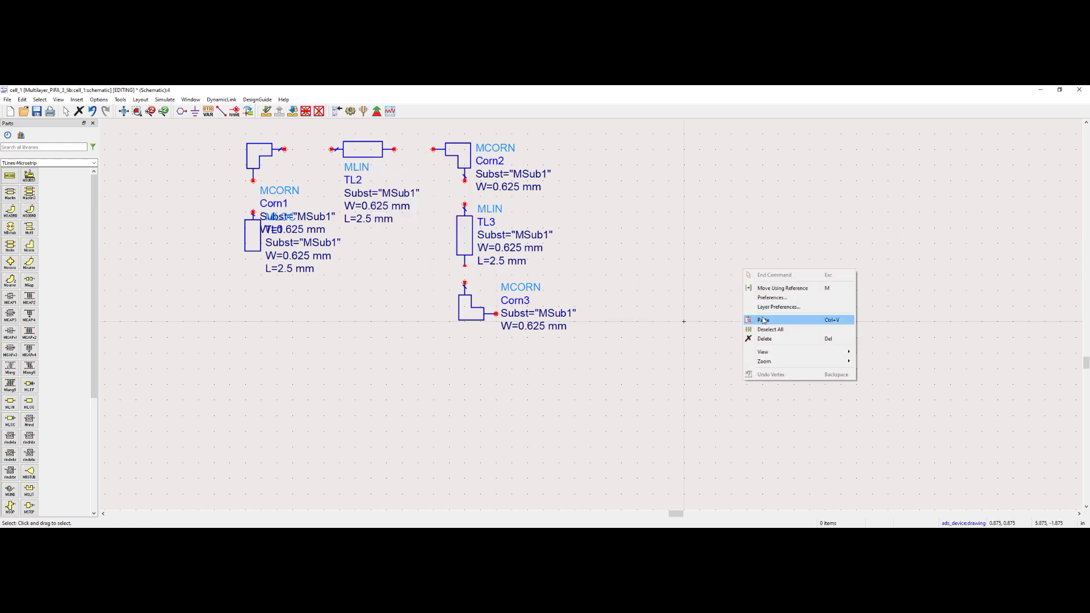
pyautogui.click(758, 317)
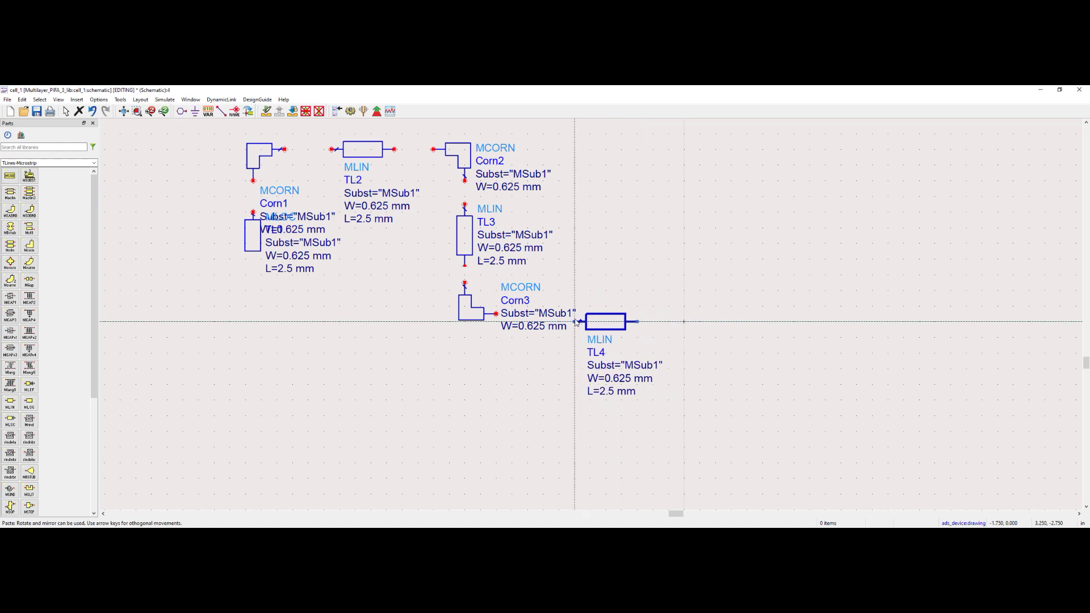
pyautogui.click(573, 324)
pyautogui.press('Escape')
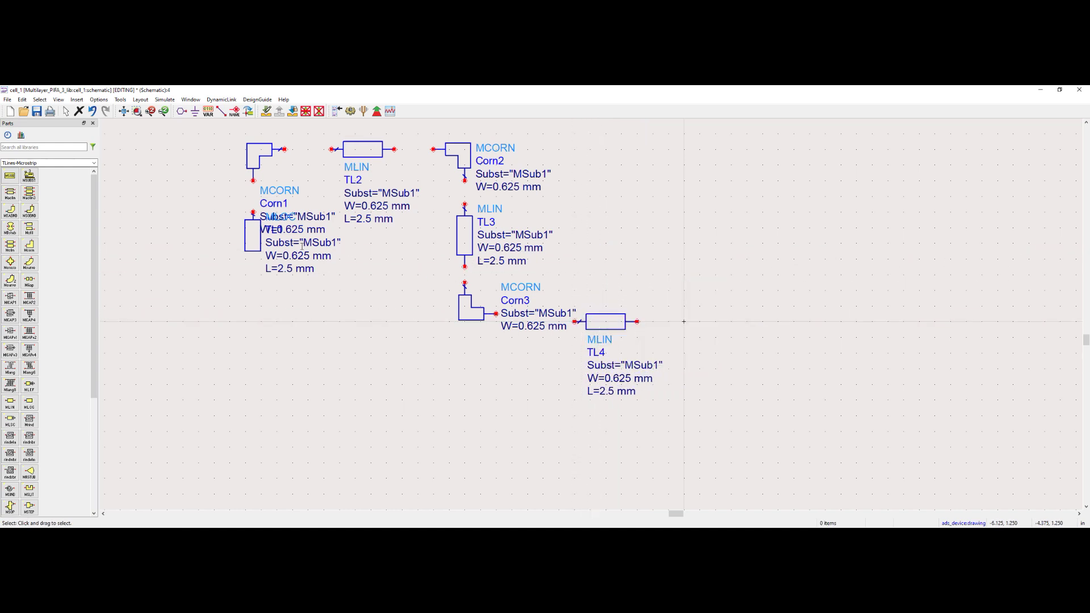
# Copy Corn3, rotate it 90 degrees, and place it as Corn4 at TL4's end
pyautogui.rightClick(466, 306)
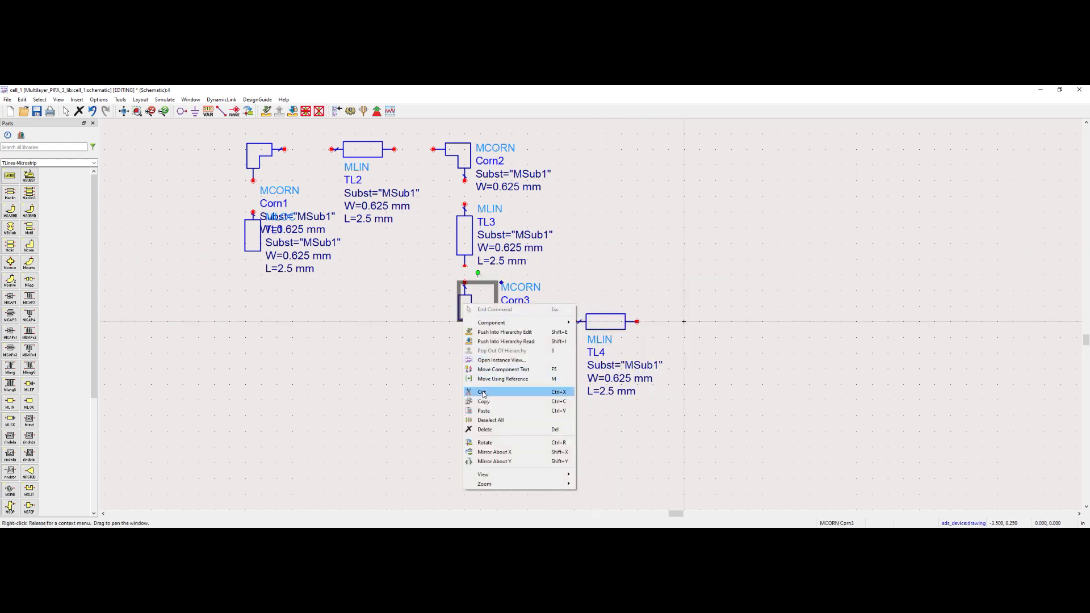
pyautogui.click(483, 401)
pyautogui.rightClick(659, 272)
pyautogui.click(676, 300)
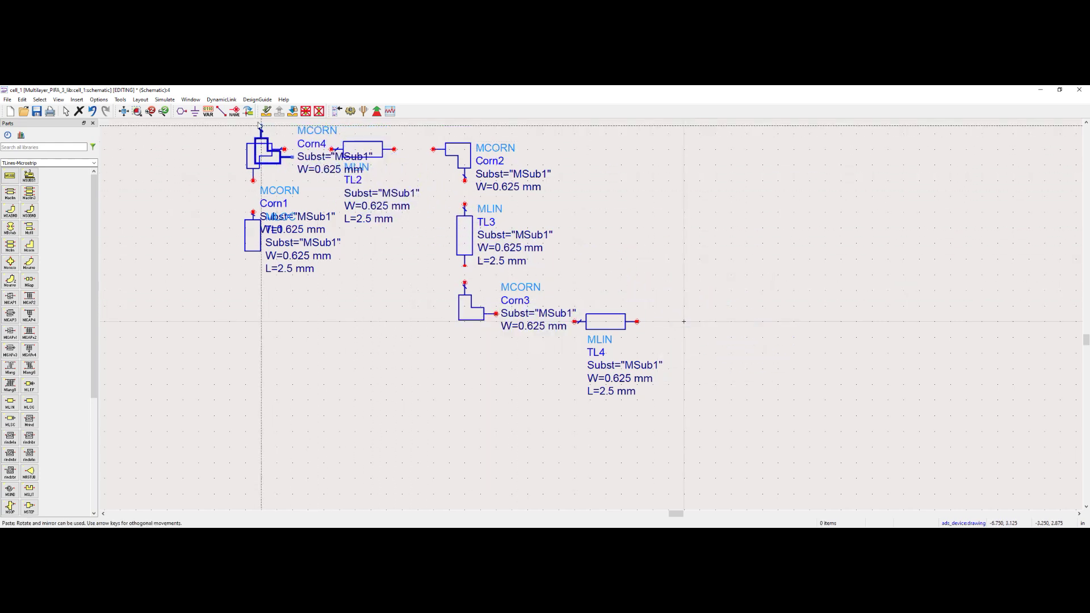
pyautogui.hotkey('ctrl', 'r')
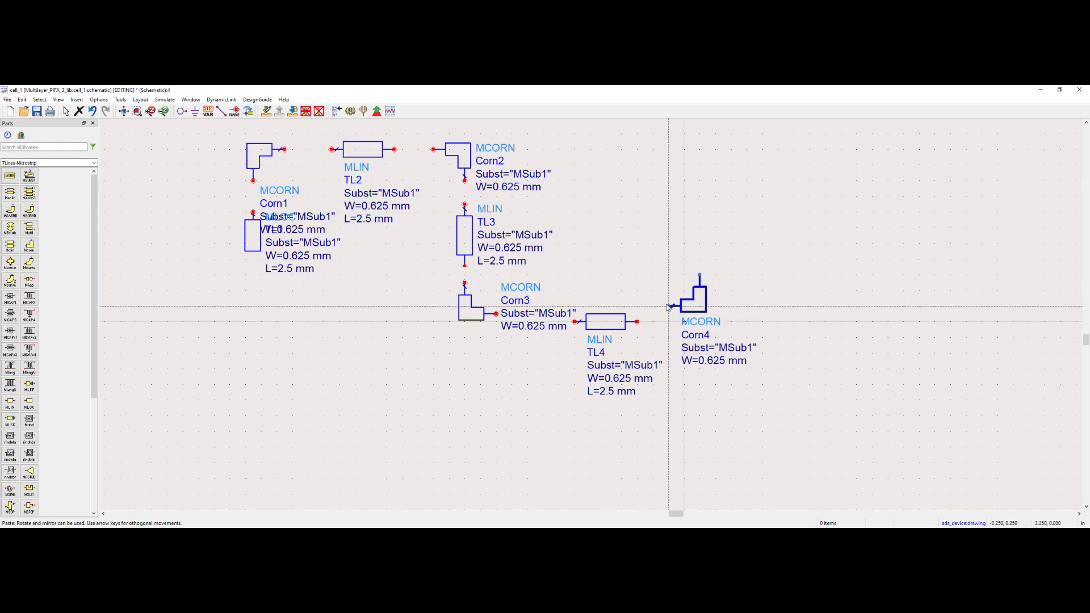
pyautogui.click(669, 322)
pyautogui.press('Escape')
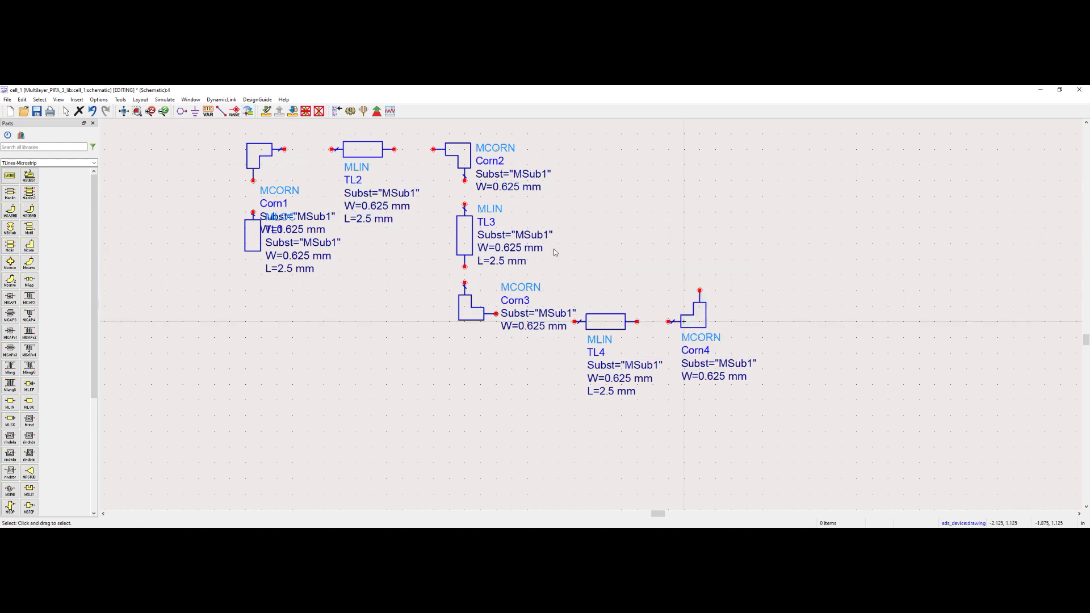
# Copy the vertical line TL3 and place it as TL5 above Corn4
pyautogui.rightClick(467, 227)
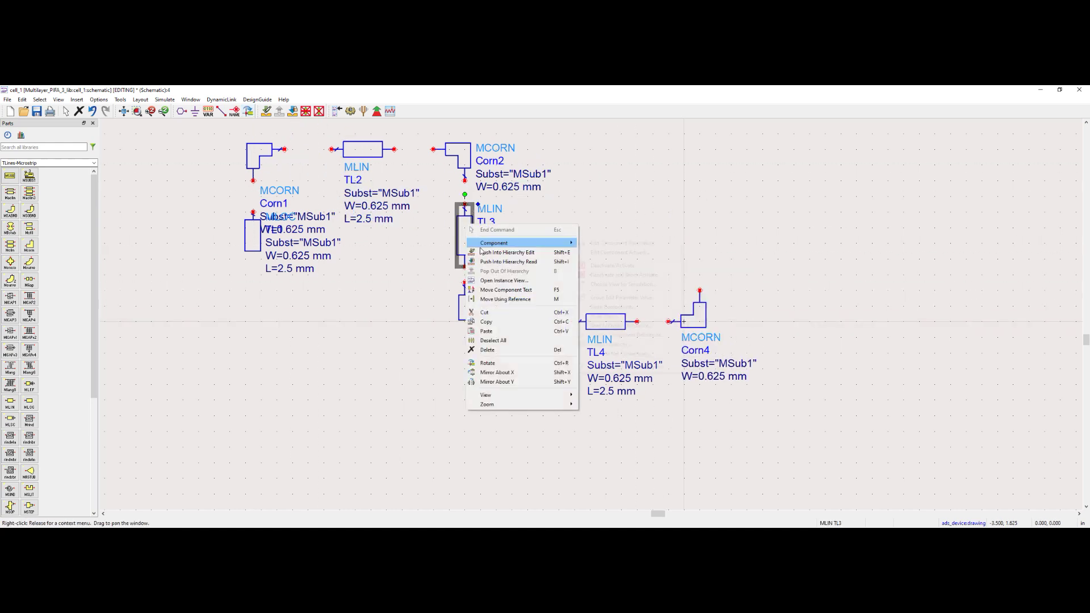
pyautogui.click(494, 311)
pyautogui.rightClick(686, 216)
pyautogui.click(704, 264)
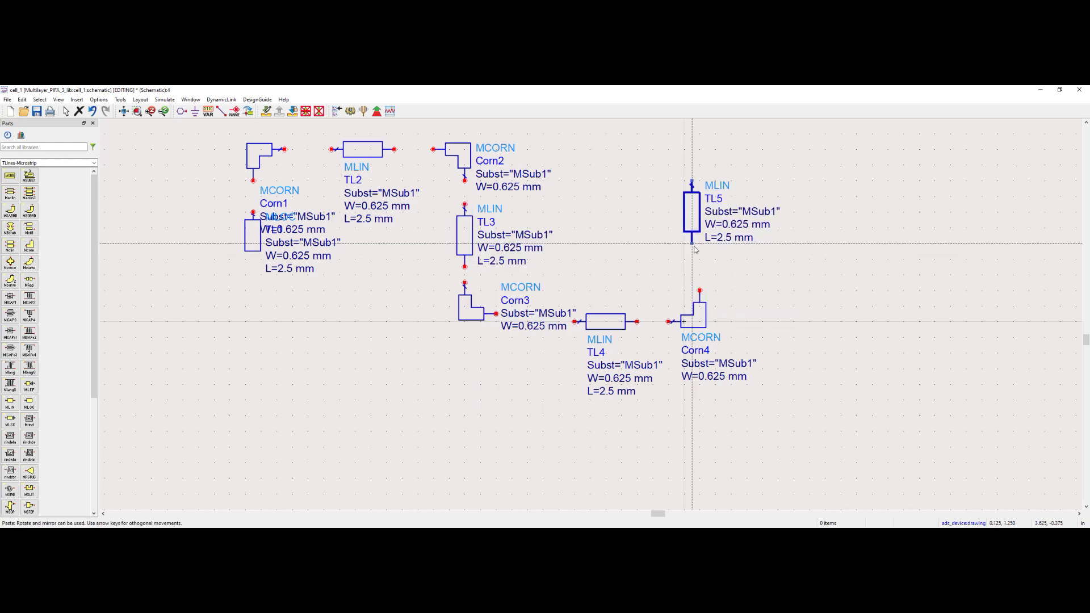
pyautogui.click(700, 266)
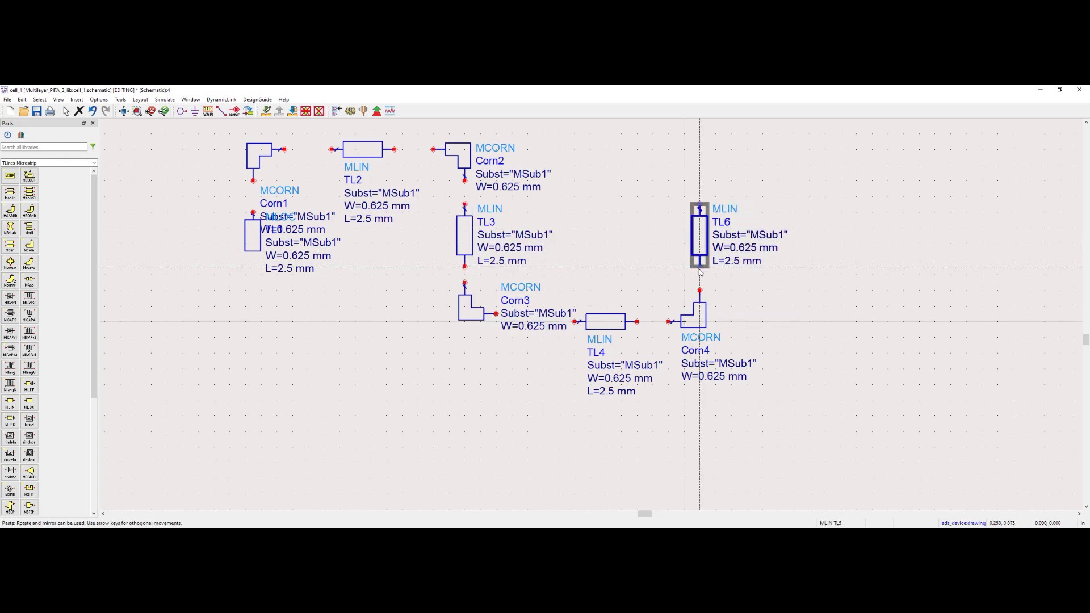
pyautogui.rightClick(635, 214)
pyautogui.click(650, 222)
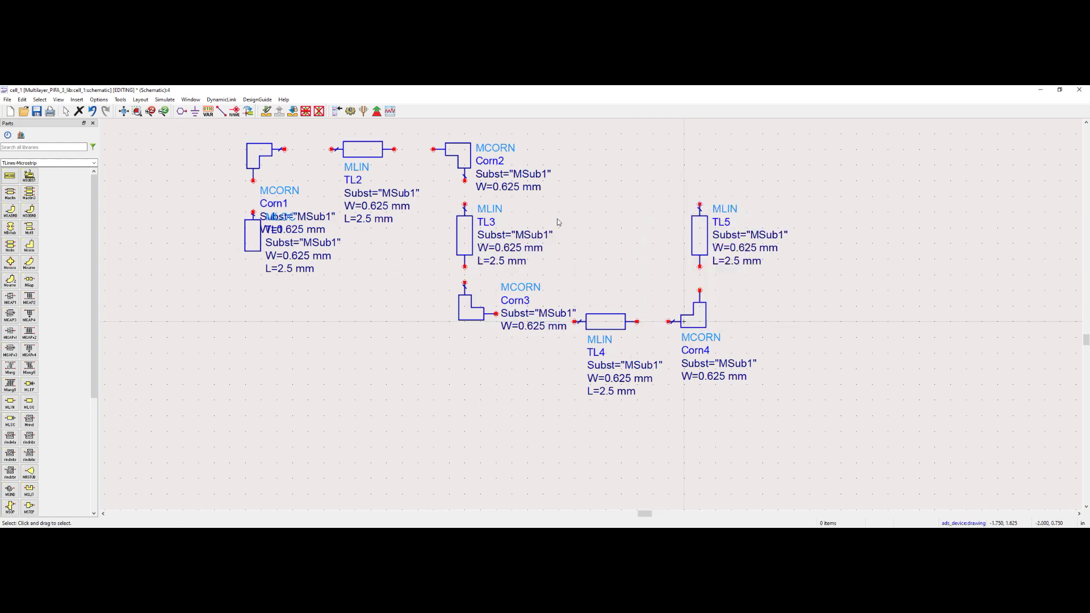
# Undo an accidental shift of Corn1, then copy it as Corn5 above TL5
pyautogui.rightClick(452, 161)
pyautogui.click(257, 151)
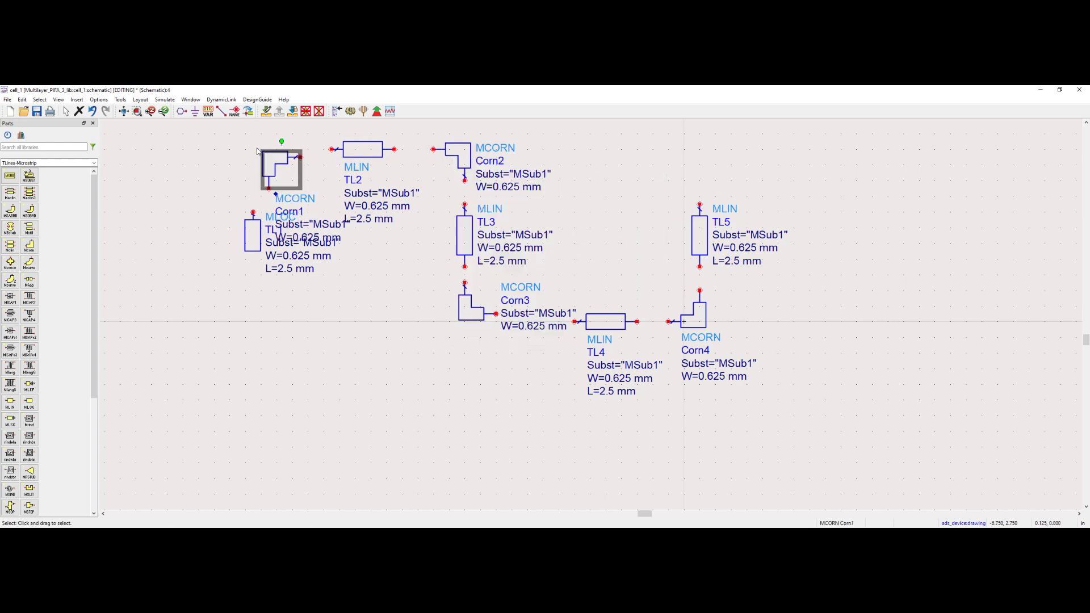
pyautogui.click(97, 112)
pyautogui.rightClick(250, 148)
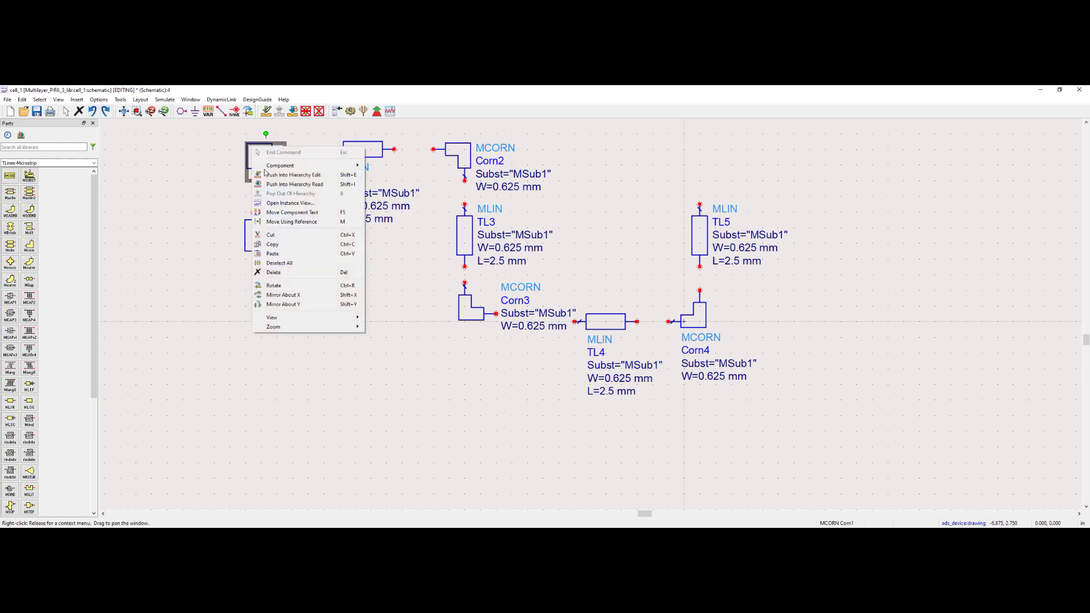
pyautogui.click(636, 195)
pyautogui.rightClick(636, 195)
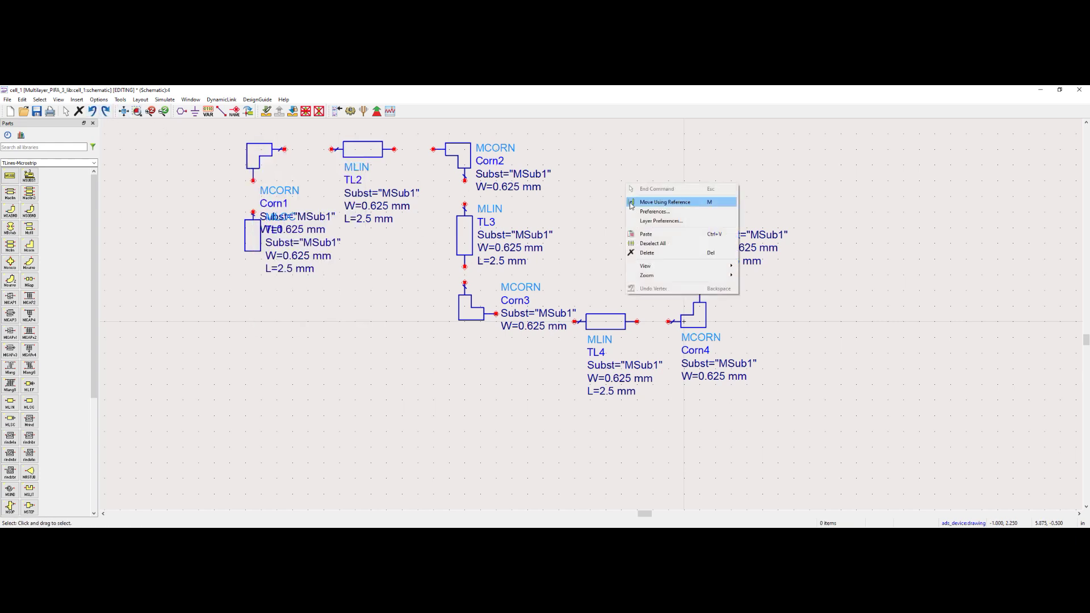
pyautogui.click(638, 234)
pyautogui.click(700, 180)
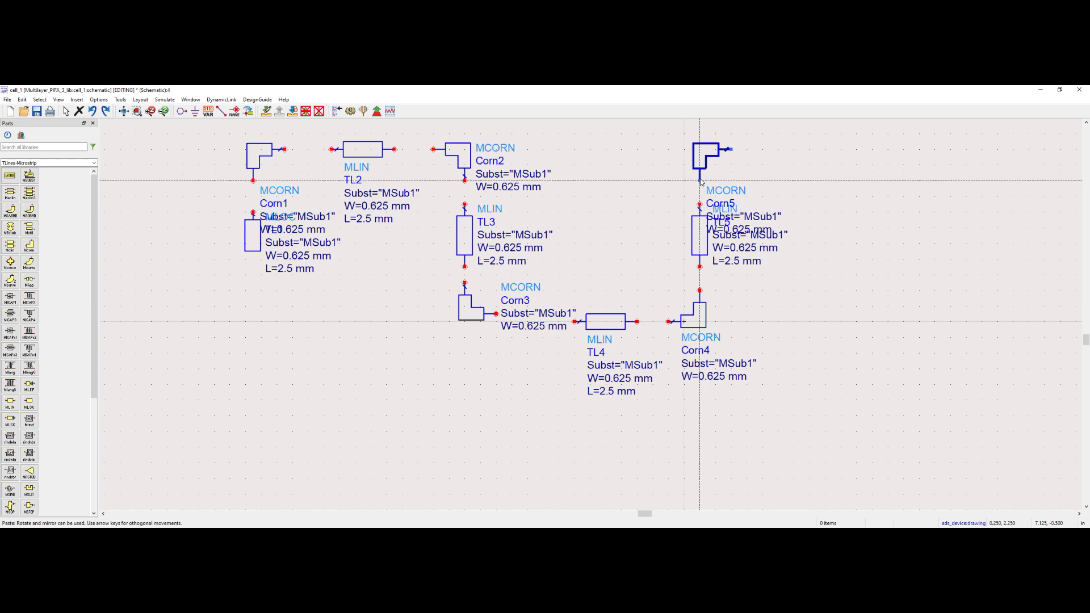
pyautogui.press('Escape')
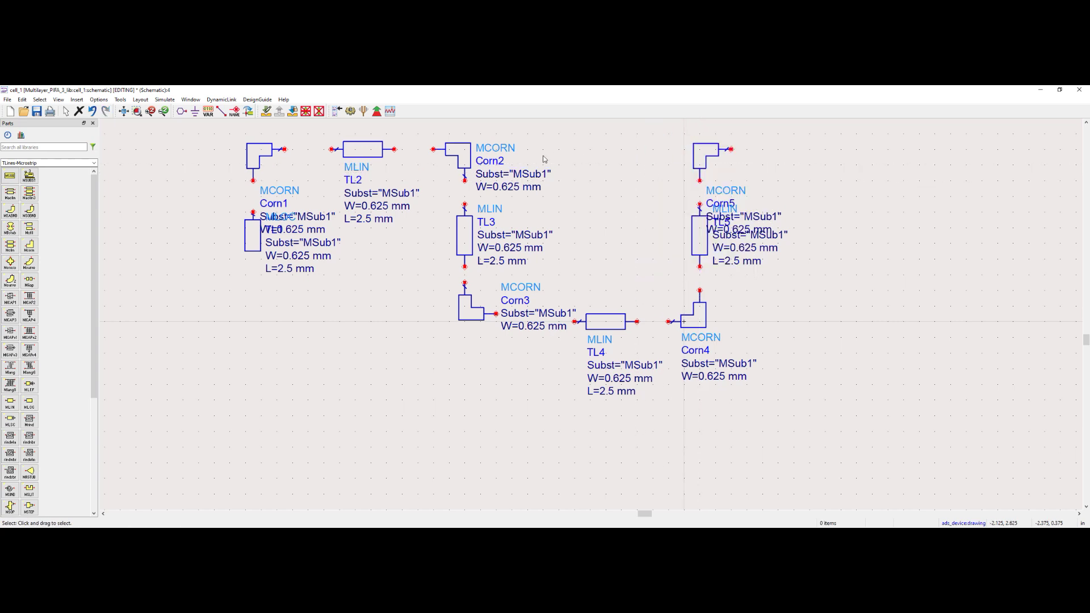
# Copy horizontal line TL2 and place it as TL6 right of Corn5
pyautogui.rightClick(365, 155)
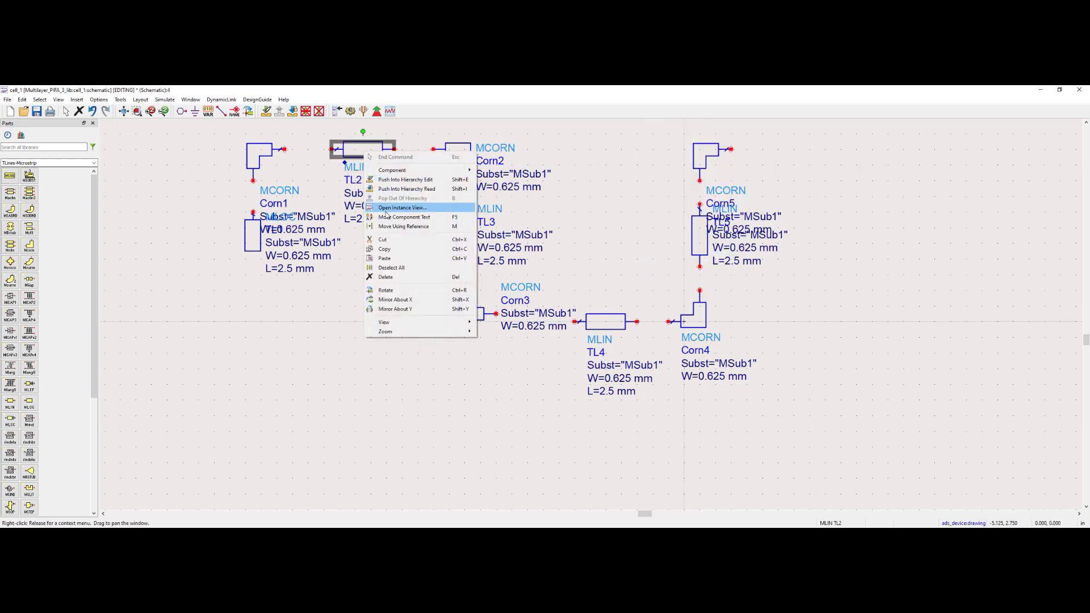
pyautogui.click(391, 250)
pyautogui.rightClick(621, 193)
pyautogui.click(641, 243)
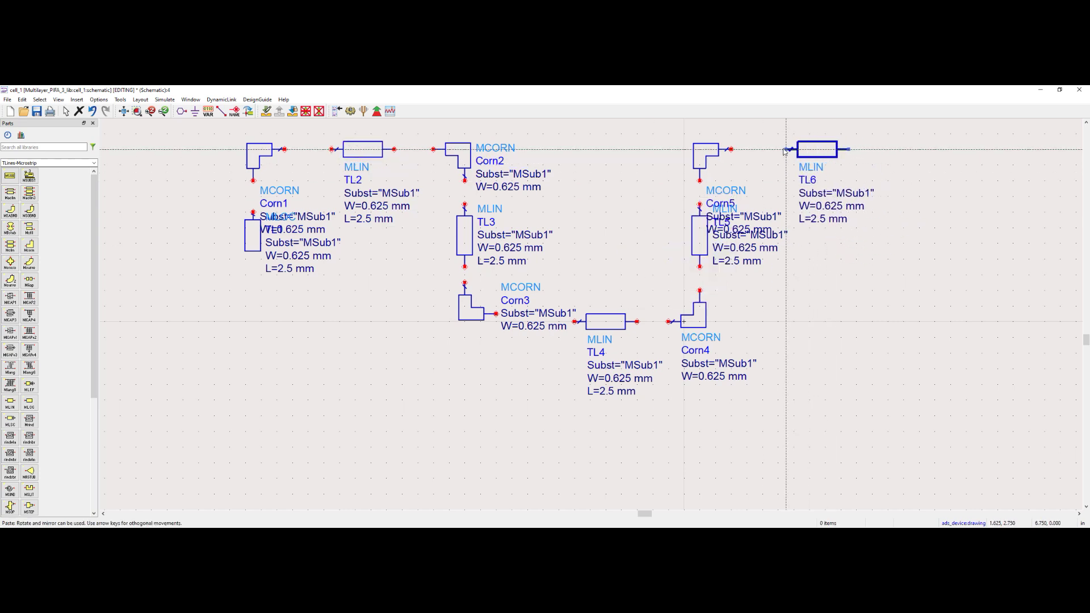
pyautogui.click(773, 152)
pyautogui.rightClick(872, 169)
pyautogui.click(883, 176)
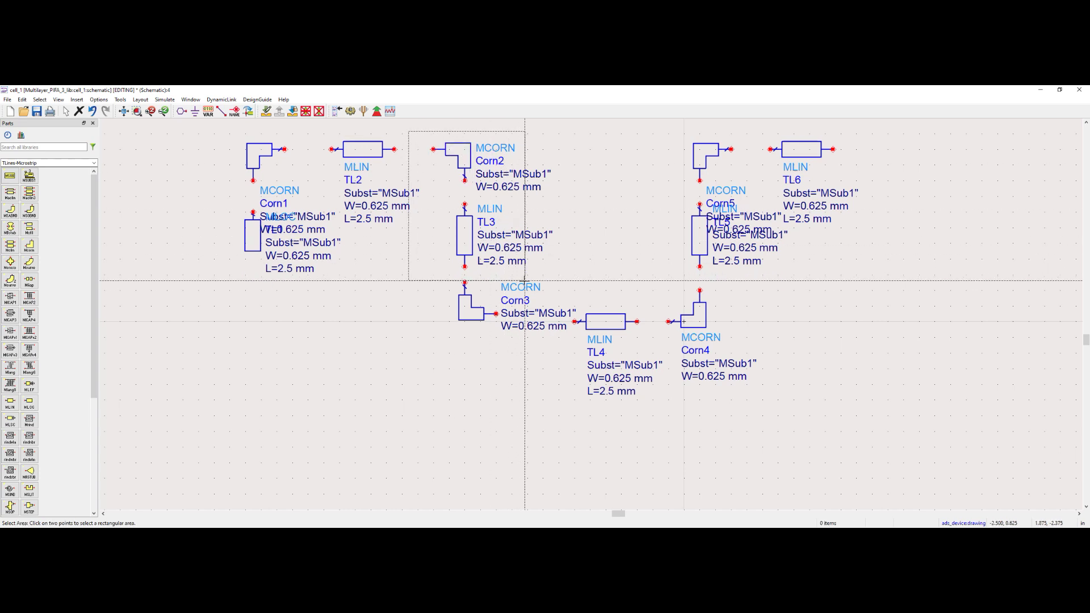
# Copy the Corn2 and TL3 pair and place it as Corn6 and TL7 right of TL6
pyautogui.keyDown('ctrl'); pyautogui.click(465, 235); pyautogui.keyUp('ctrl')
pyautogui.rightClick(470, 236)
pyautogui.click(492, 333)
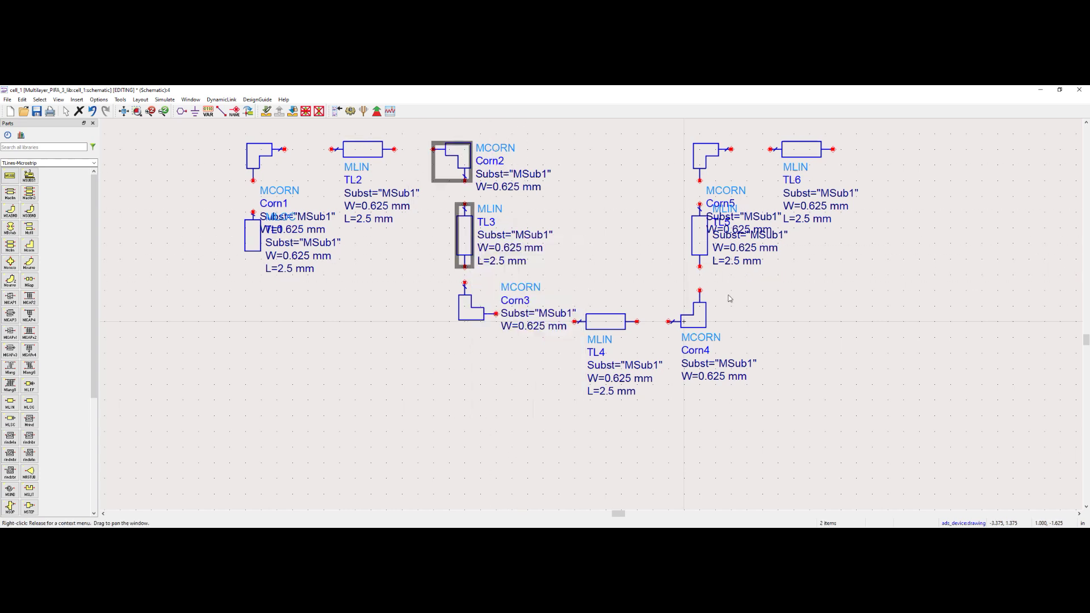
pyautogui.rightClick(932, 219)
pyautogui.click(952, 268)
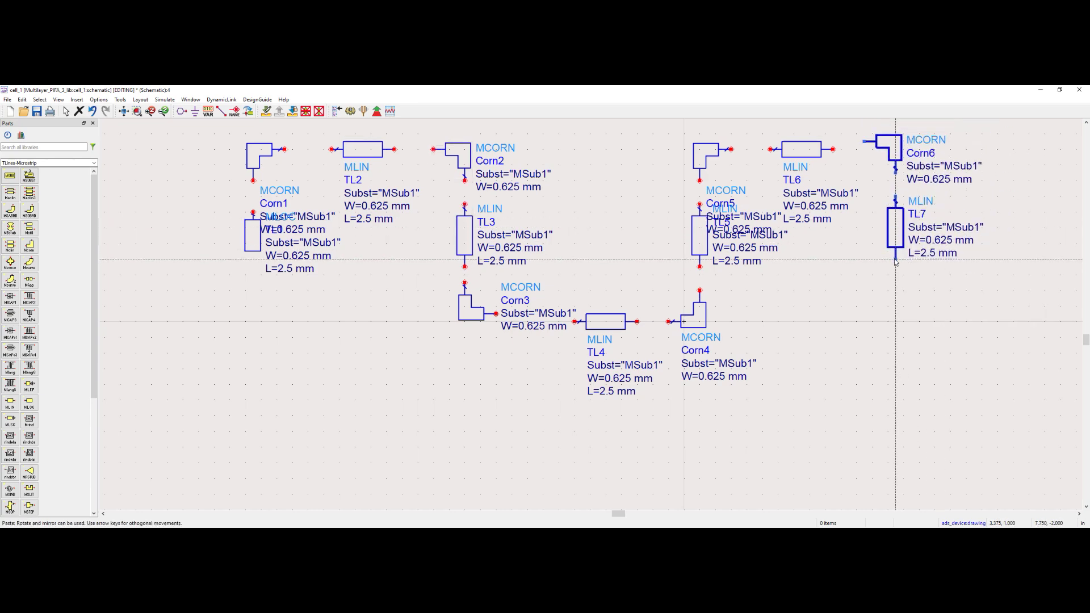
pyautogui.click(896, 267)
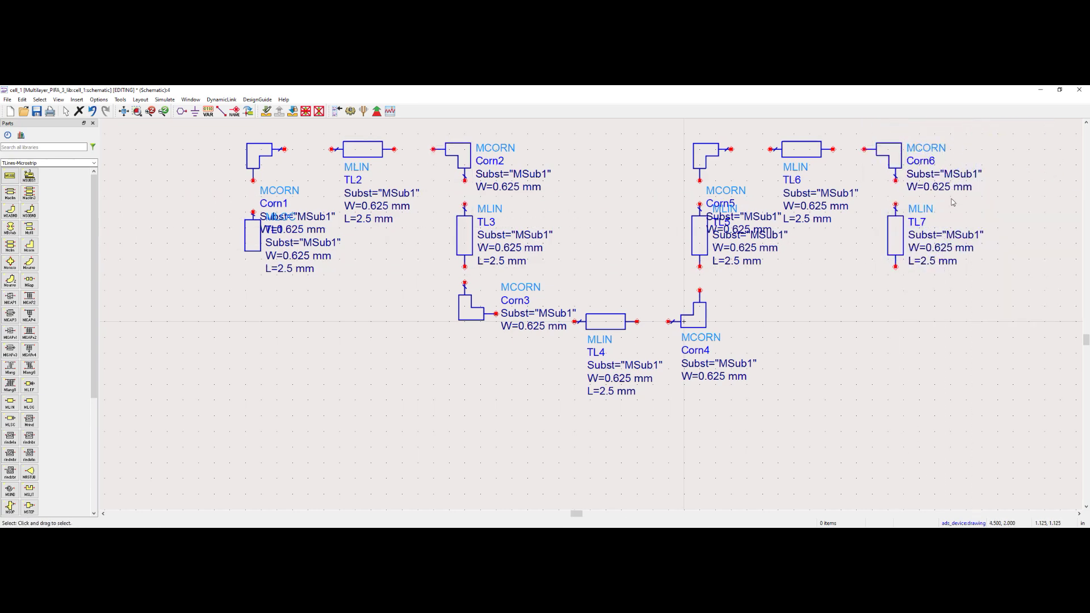
pyautogui.scroll(-3, 603, 316)
pyautogui.scroll(2, 595, 319)
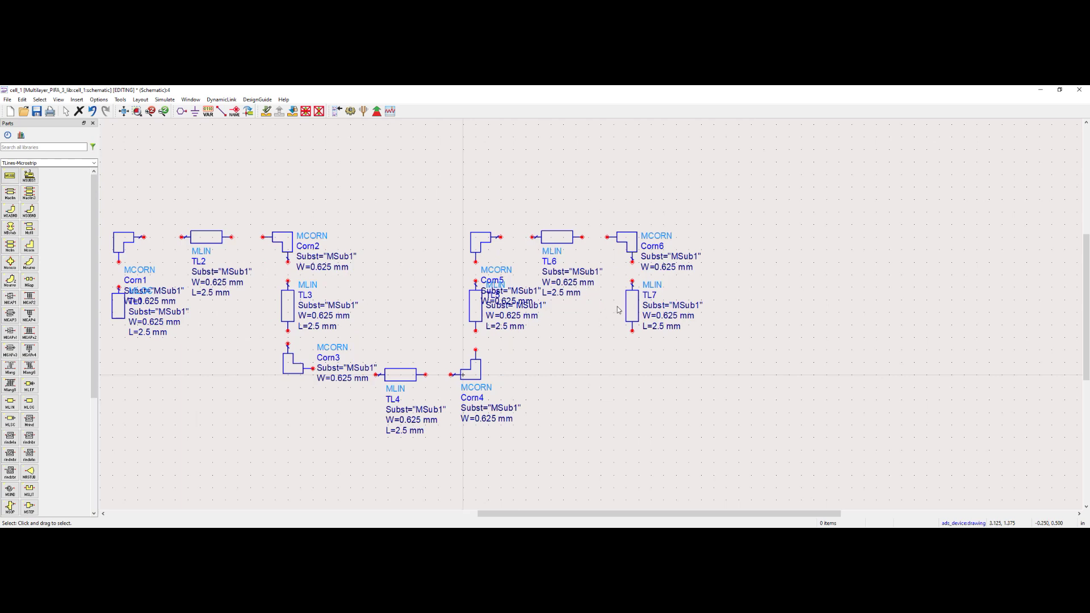
# Copy Corn3 and place it as Corn7 at the lower end of TL7
pyautogui.rightClick(294, 368)
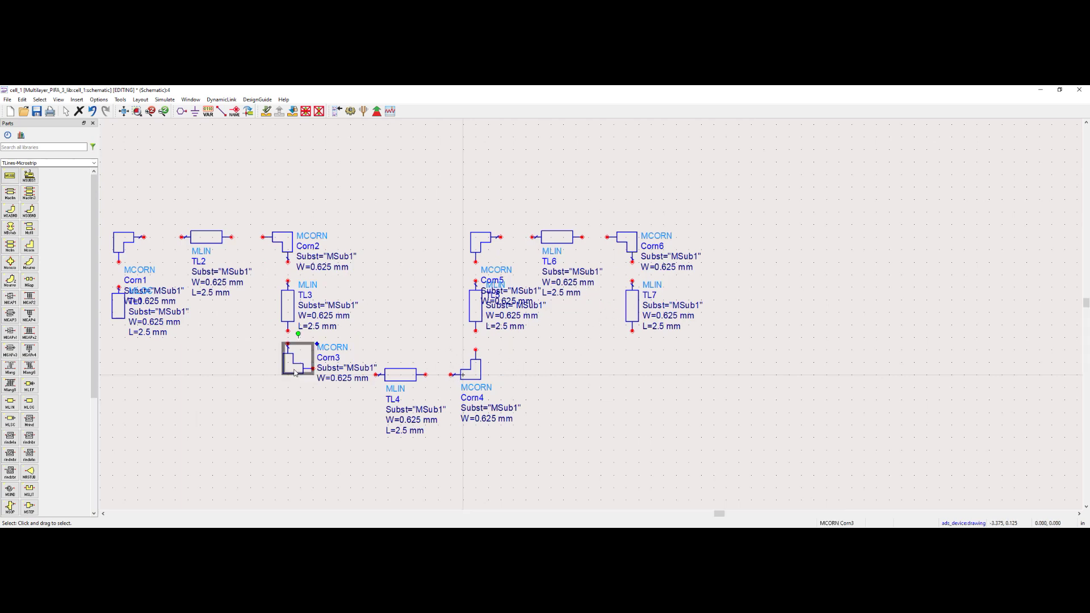
pyautogui.click(316, 281)
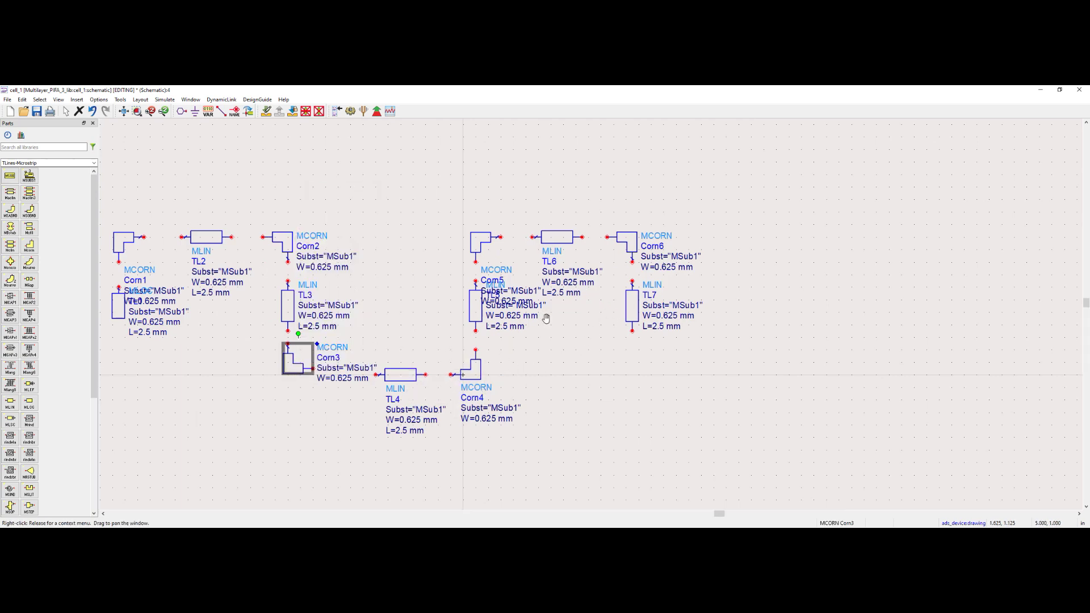
pyautogui.rightClick(546, 317)
pyautogui.click(562, 369)
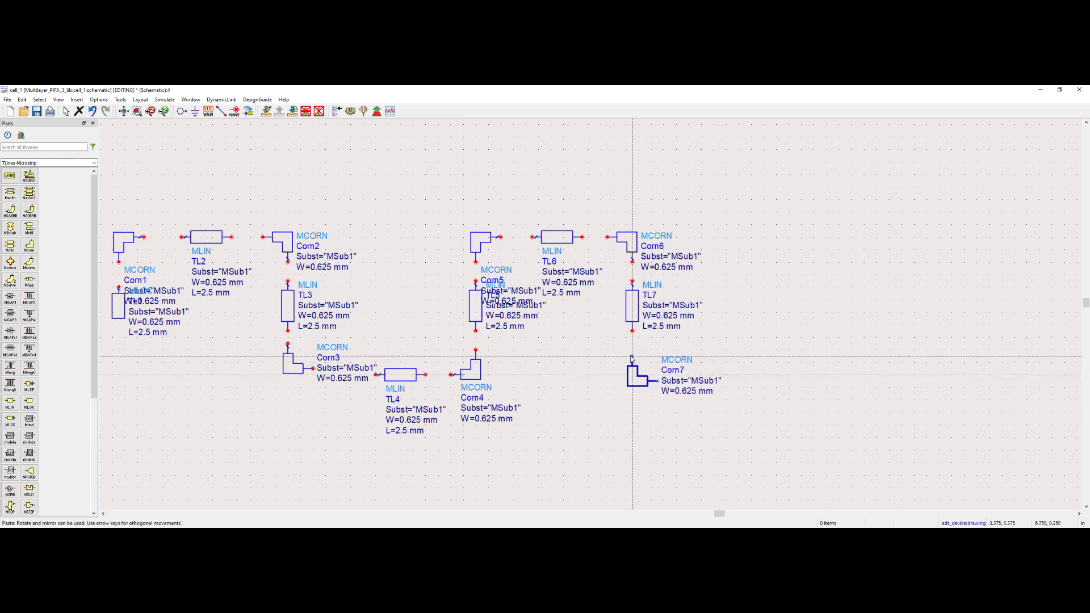
pyautogui.click(632, 352)
pyautogui.rightClick(707, 326)
pyautogui.click(731, 331)
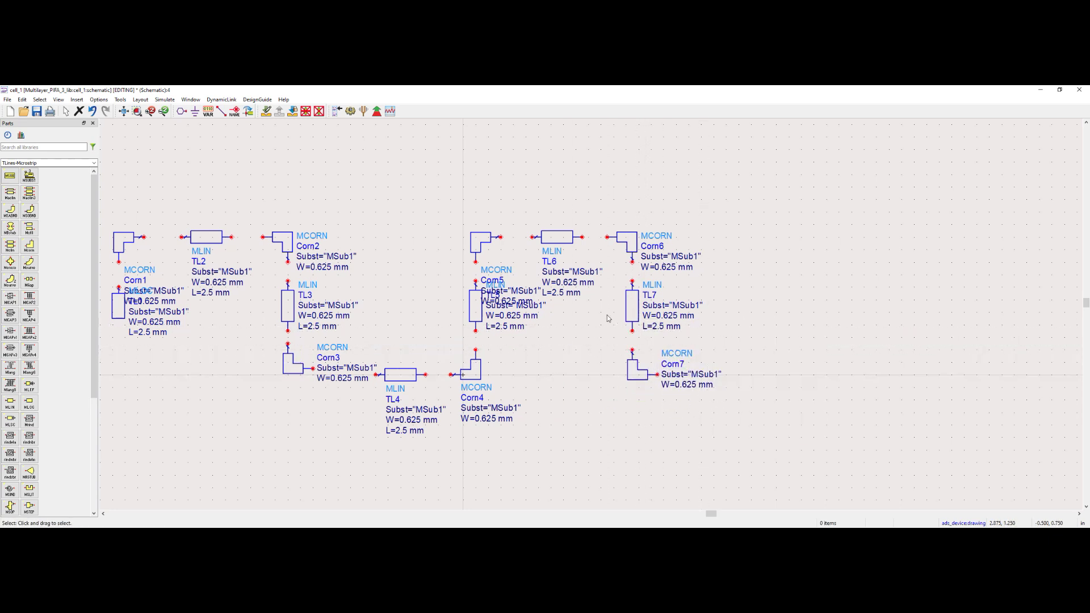
# Copy line TL6 and place it as TL8 right of Corn7
pyautogui.rightClick(560, 238)
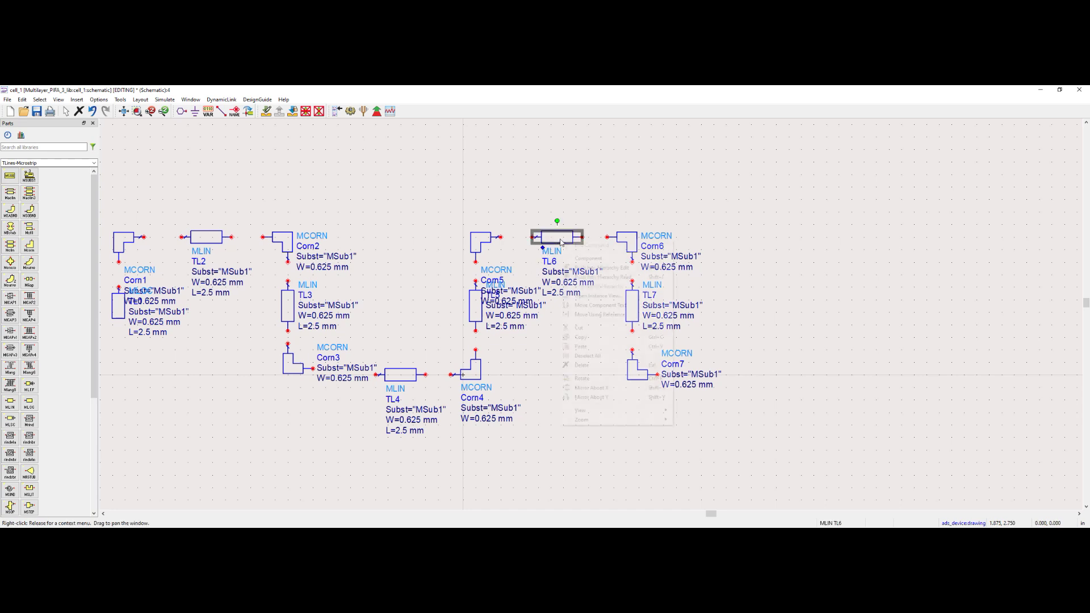
pyautogui.click(587, 337)
pyautogui.rightClick(844, 316)
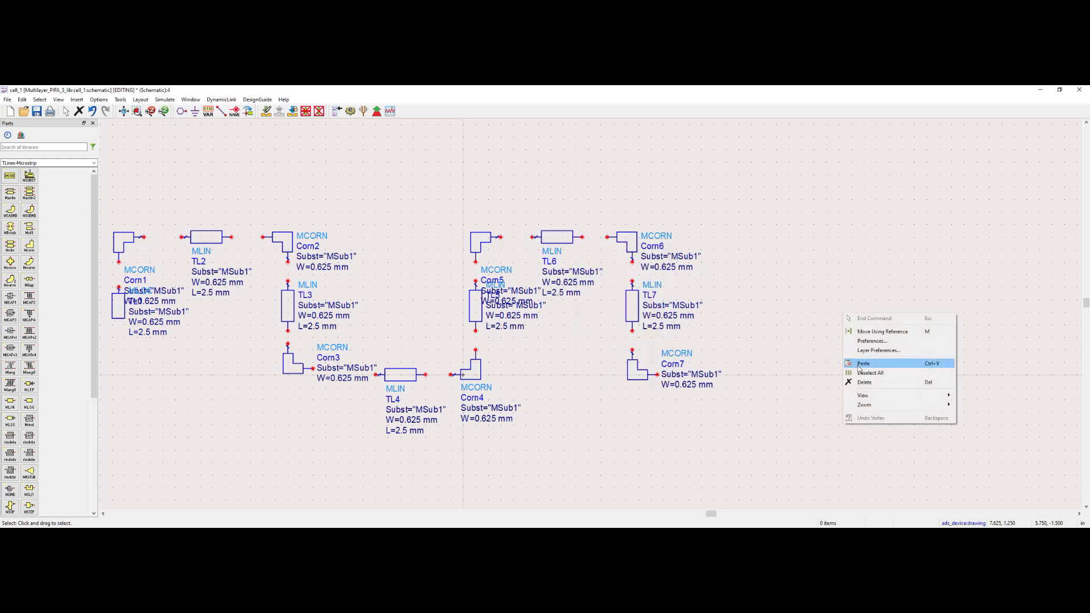
pyautogui.click(864, 363)
pyautogui.click(697, 375)
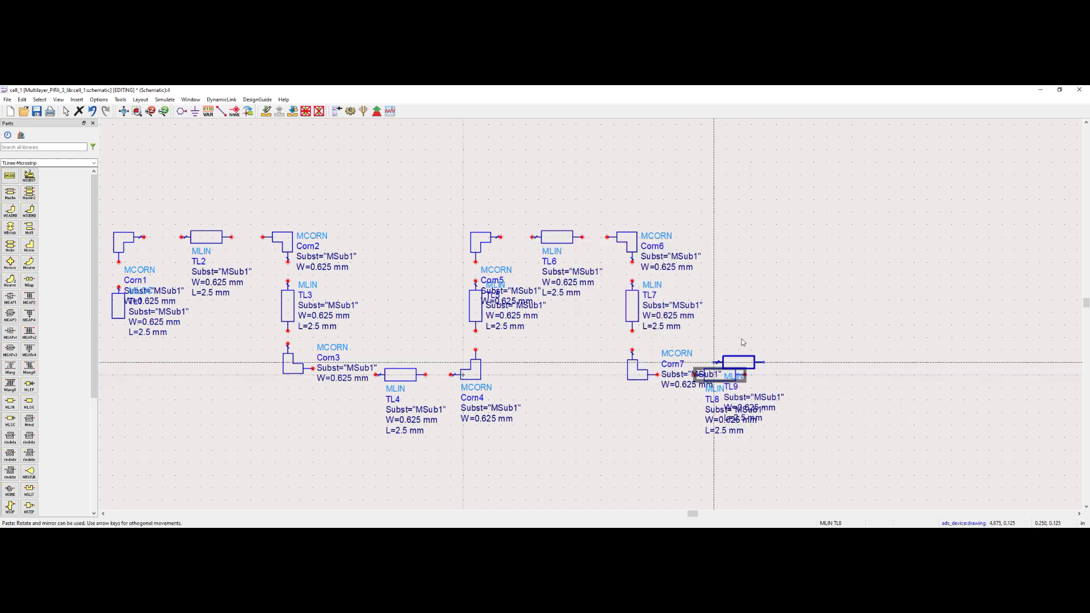
pyautogui.rightClick(741, 329)
pyautogui.click(755, 336)
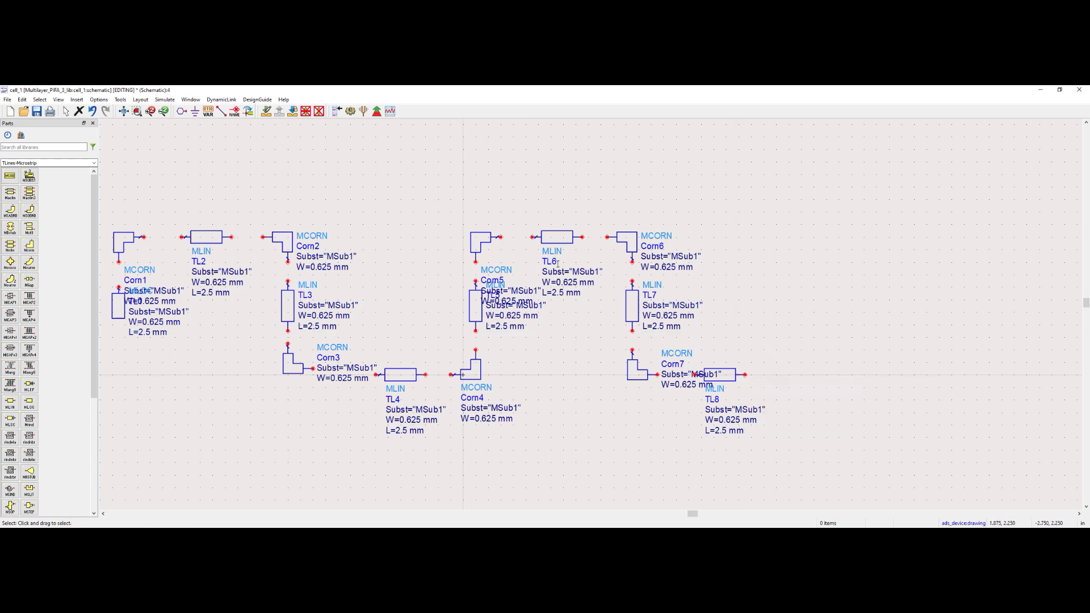
# Copy the Corn5–TL5–Corn4 group and place it to the right as Corn8, TL9 and Corn9
pyautogui.moveTo(433, 195); pyautogui.dragTo(510, 391)
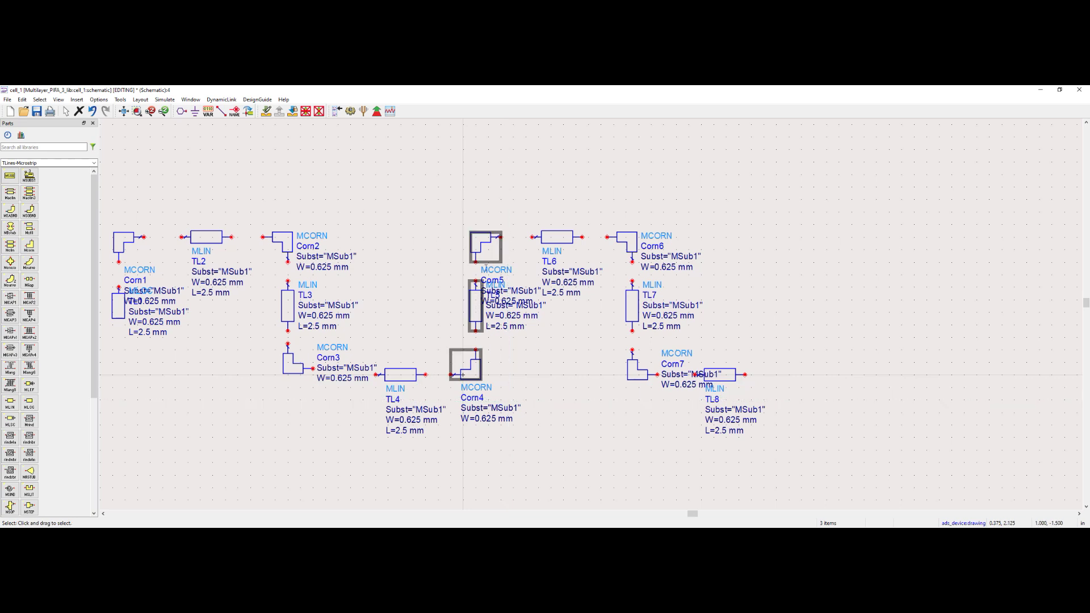
pyautogui.rightClick(484, 253)
pyautogui.rightClick(817, 294)
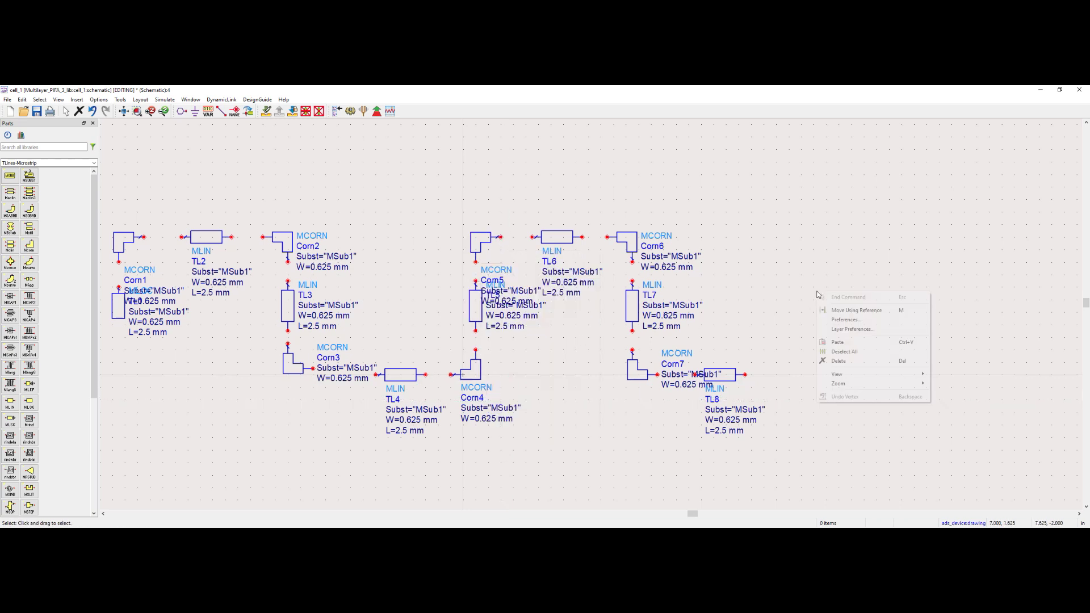
pyautogui.click(839, 343)
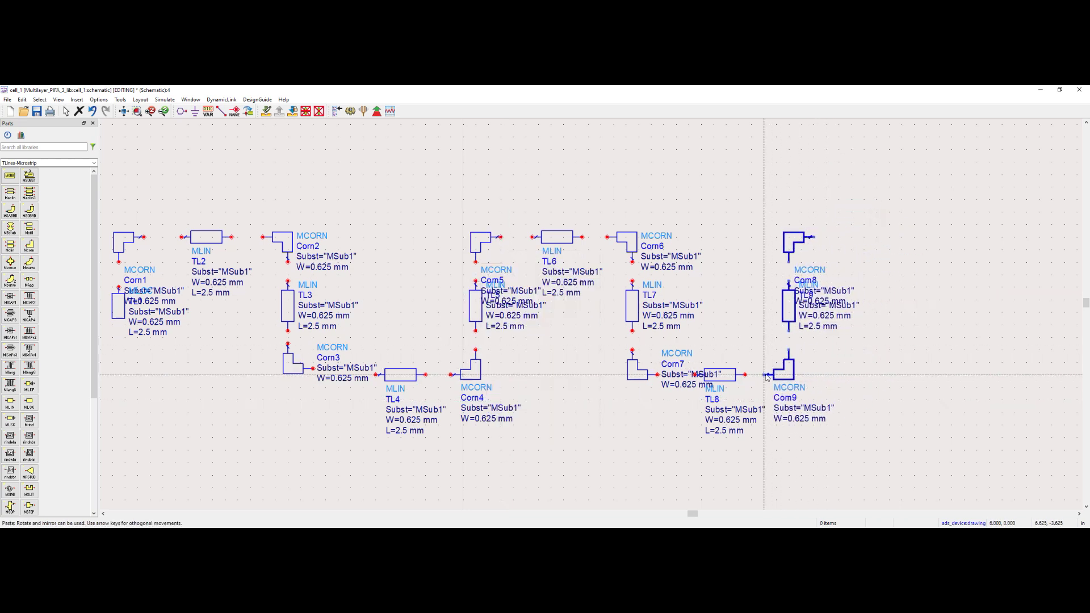
pyautogui.click(766, 377)
pyautogui.rightClick(727, 267)
pyautogui.click(744, 275)
# Copy line TL6 and place it as TL10 on the top row
pyautogui.moveTo(513, 199); pyautogui.dragTo(692, 269)
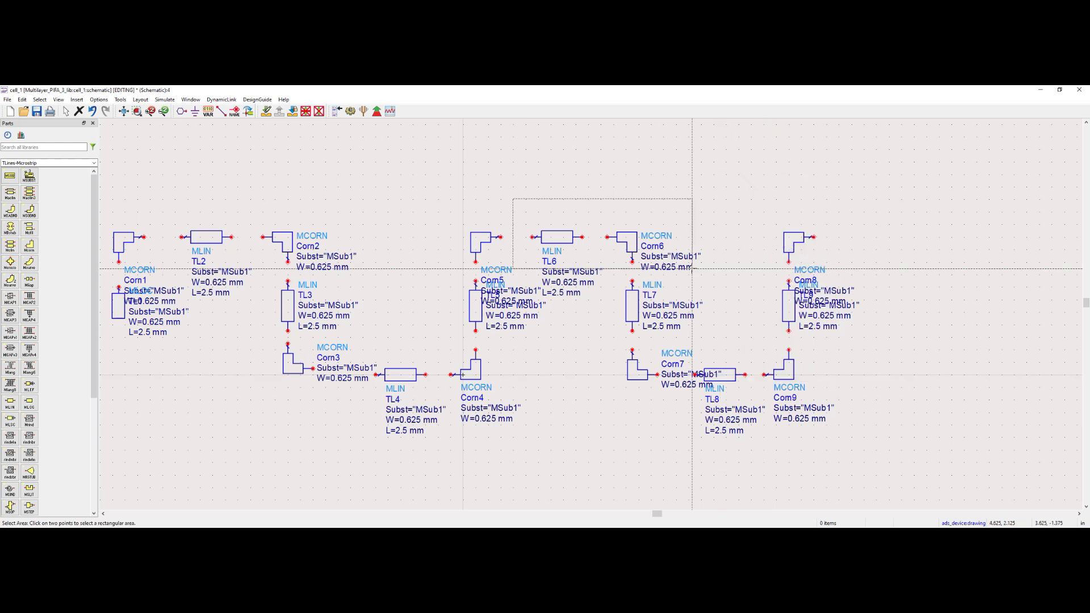
pyautogui.click(692, 269)
pyautogui.rightClick(567, 244)
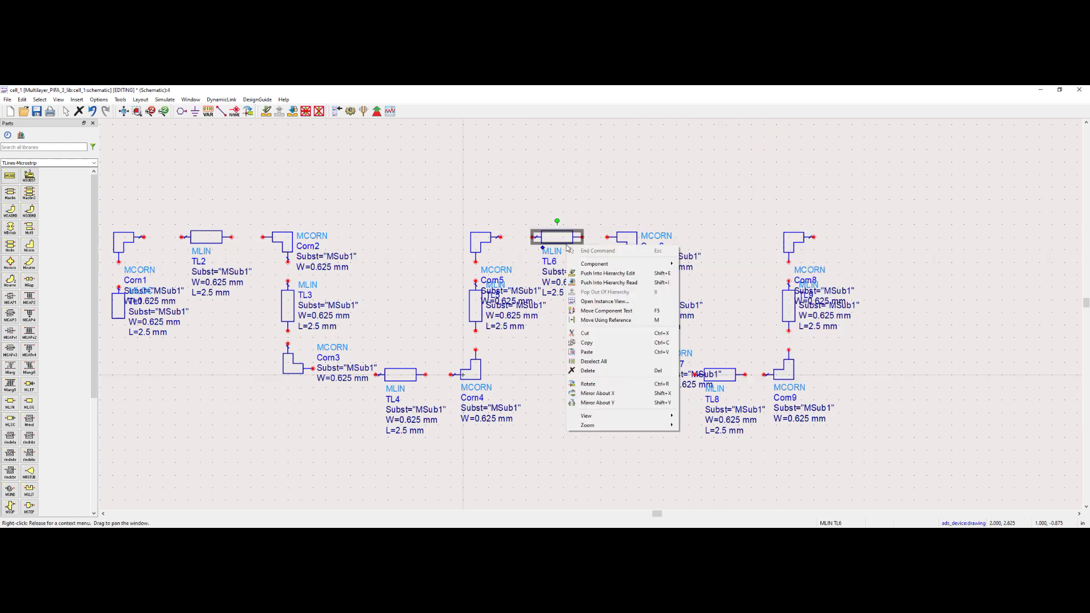
pyautogui.click(587, 343)
pyautogui.rightClick(911, 251)
pyautogui.click(931, 301)
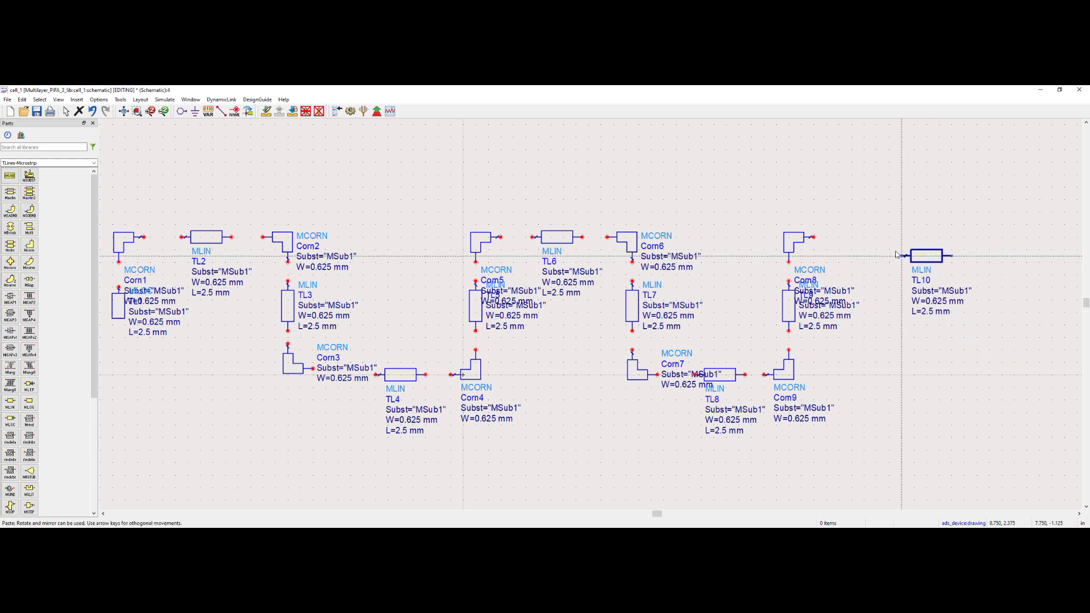
pyautogui.click(858, 237)
pyautogui.rightClick(832, 201)
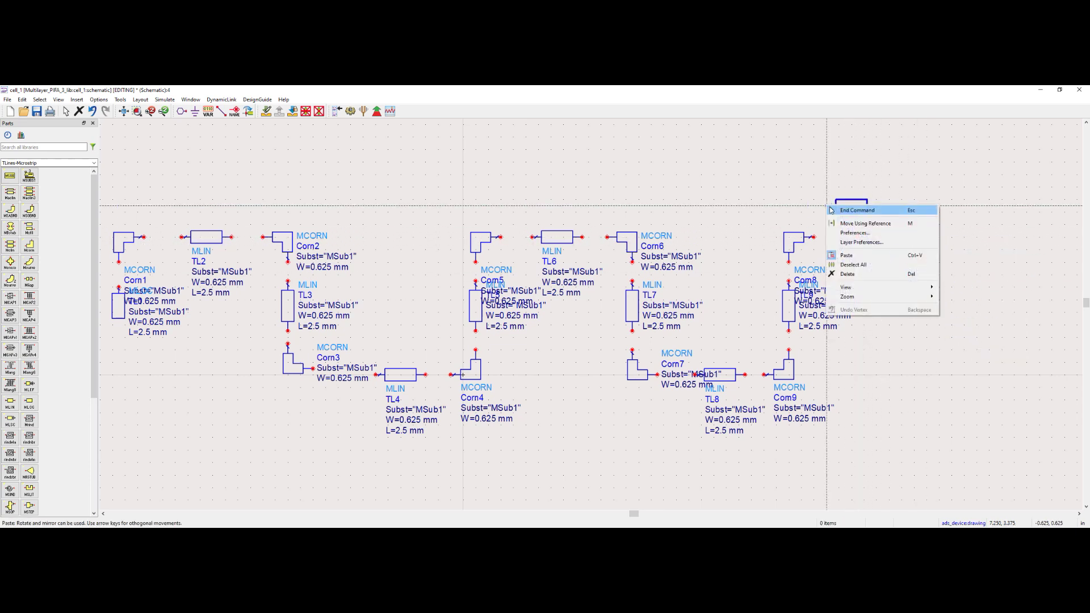
pyautogui.click(844, 220)
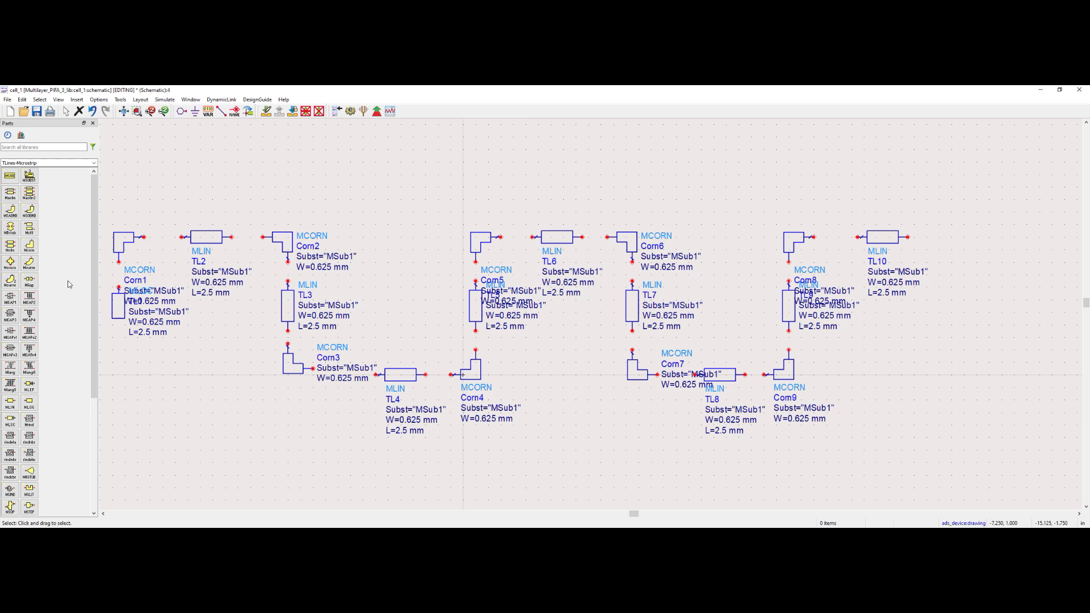
pyautogui.scroll(-3, 67, 280)
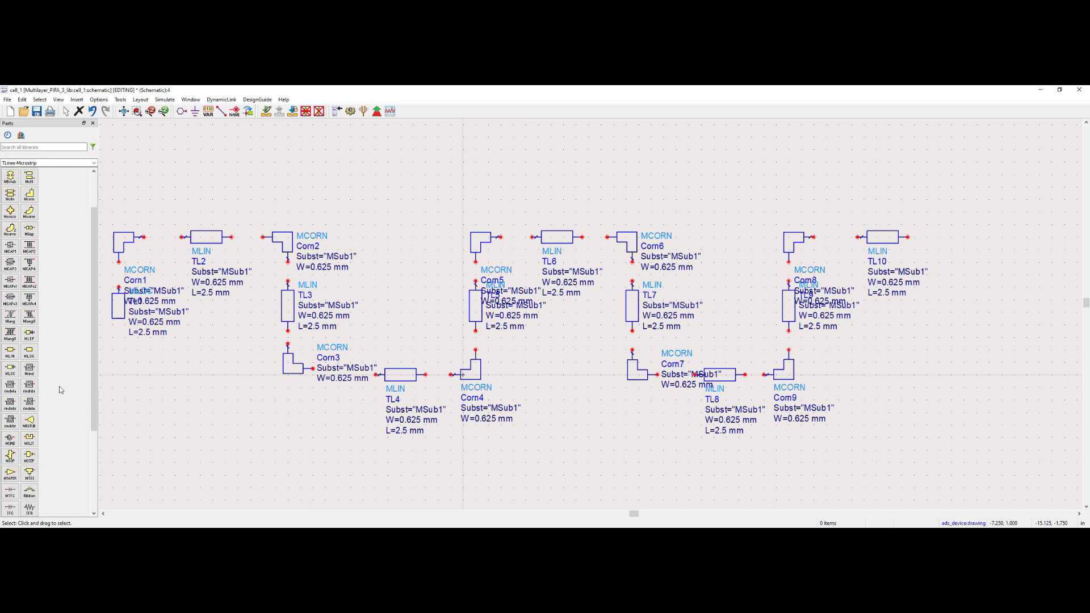
# Place microstrip tee Tee1 to the right of line TL10
pyautogui.click(29, 473)
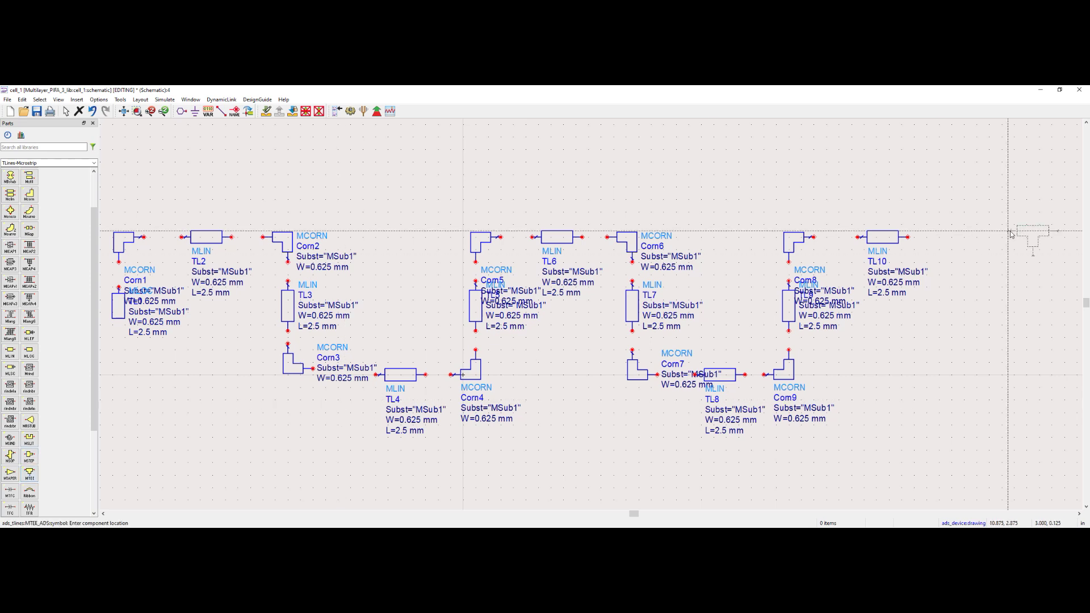
pyautogui.click(938, 235)
pyautogui.rightClick(899, 208)
pyautogui.click(911, 203)
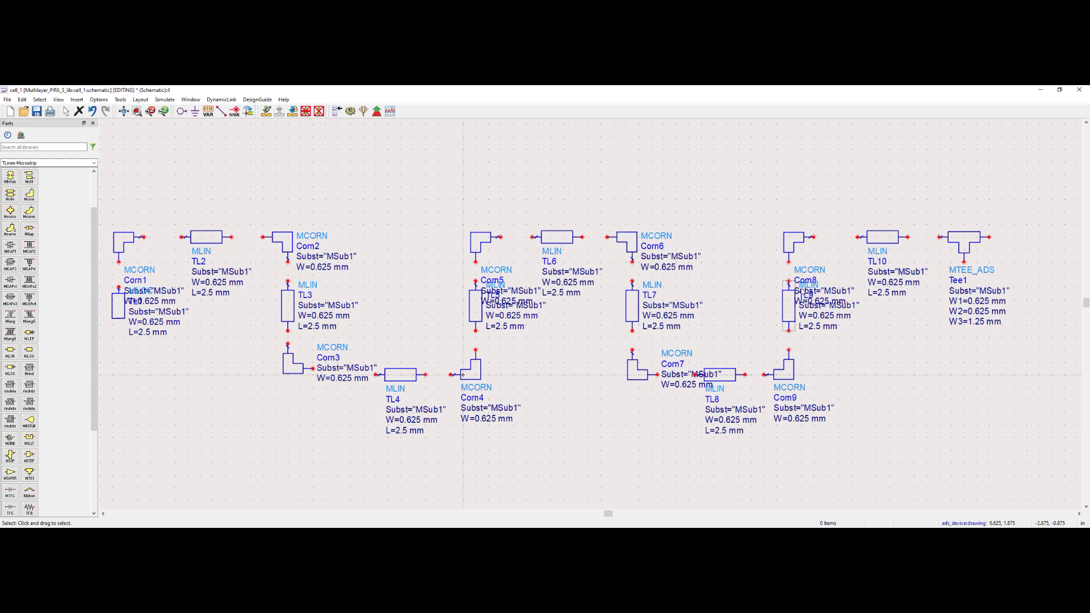
# Paste a copy of vertical line TL9 running down from Tee1
pyautogui.rightClick(790, 307)
pyautogui.click(840, 393)
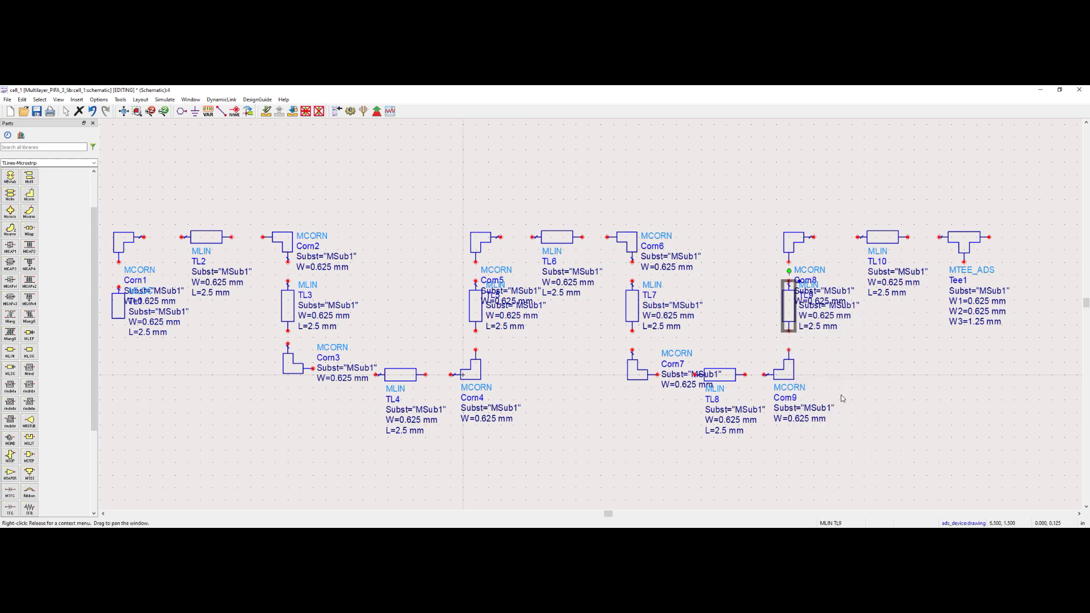
pyautogui.rightClick(930, 358)
pyautogui.click(949, 410)
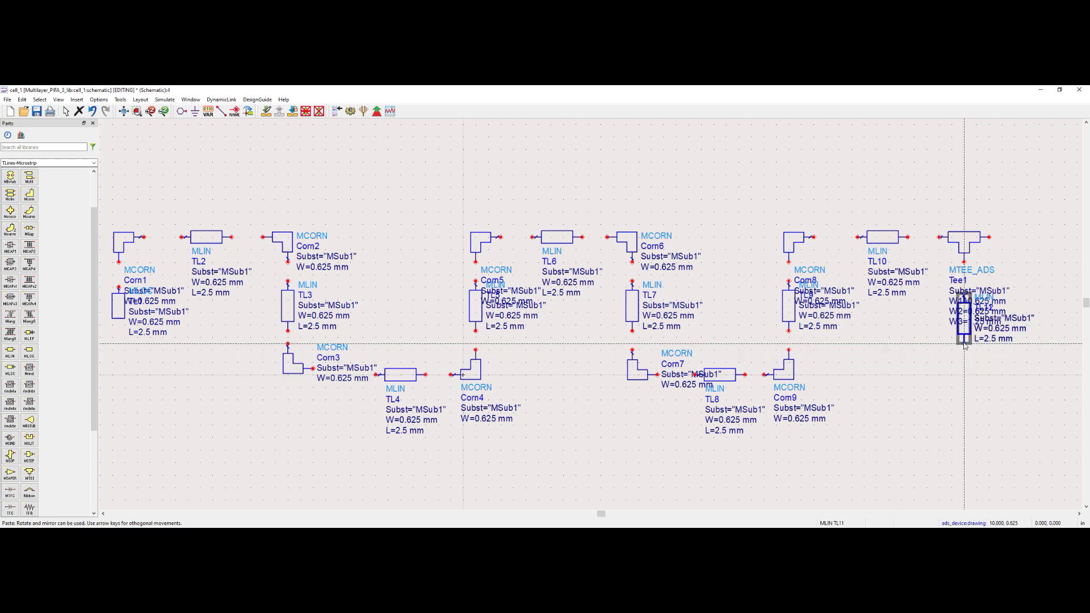
pyautogui.rightClick(794, 215)
pyautogui.click(823, 223)
pyautogui.scroll(-3, 590, 333)
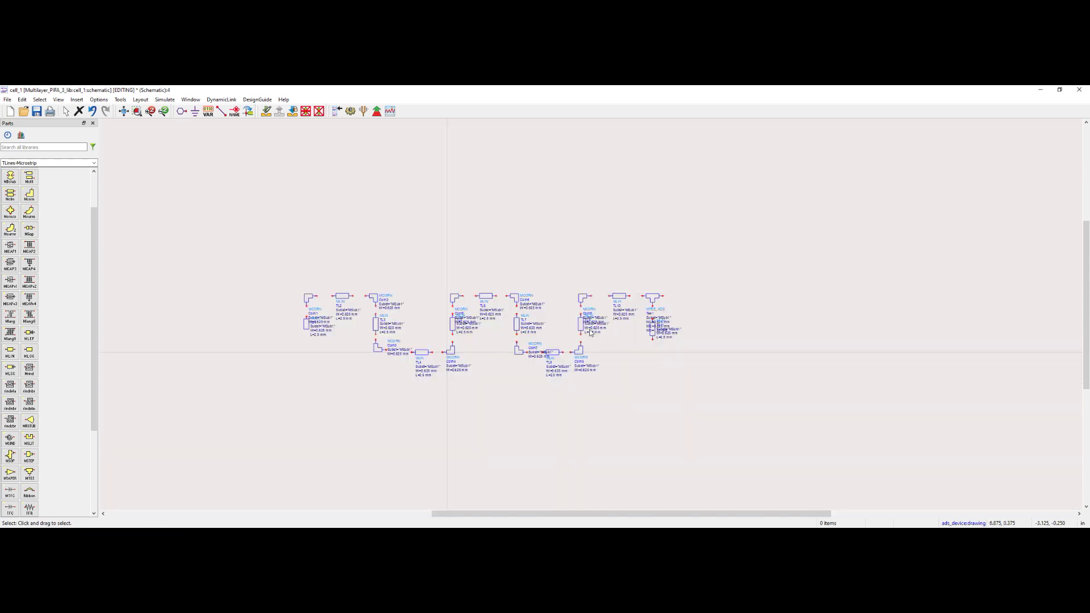
pyautogui.scroll(3, 591, 333)
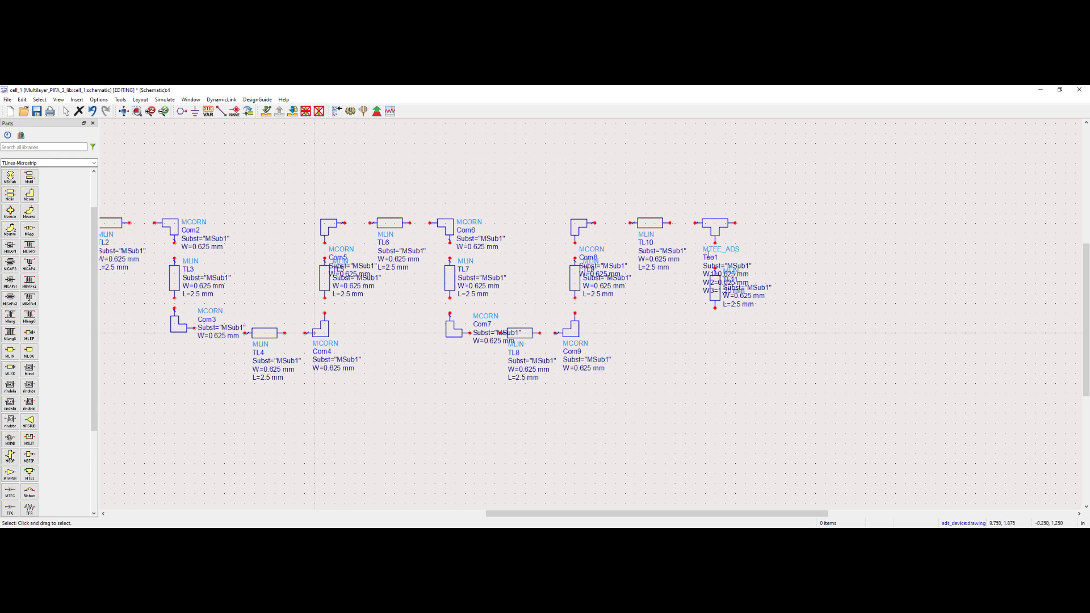
# Copy Tee1 and place a quarter-turn rotated copy, Tee2, below it
pyautogui.click(714, 224)
pyautogui.rightClick(721, 233)
pyautogui.click(813, 307)
pyautogui.rightClick(813, 307)
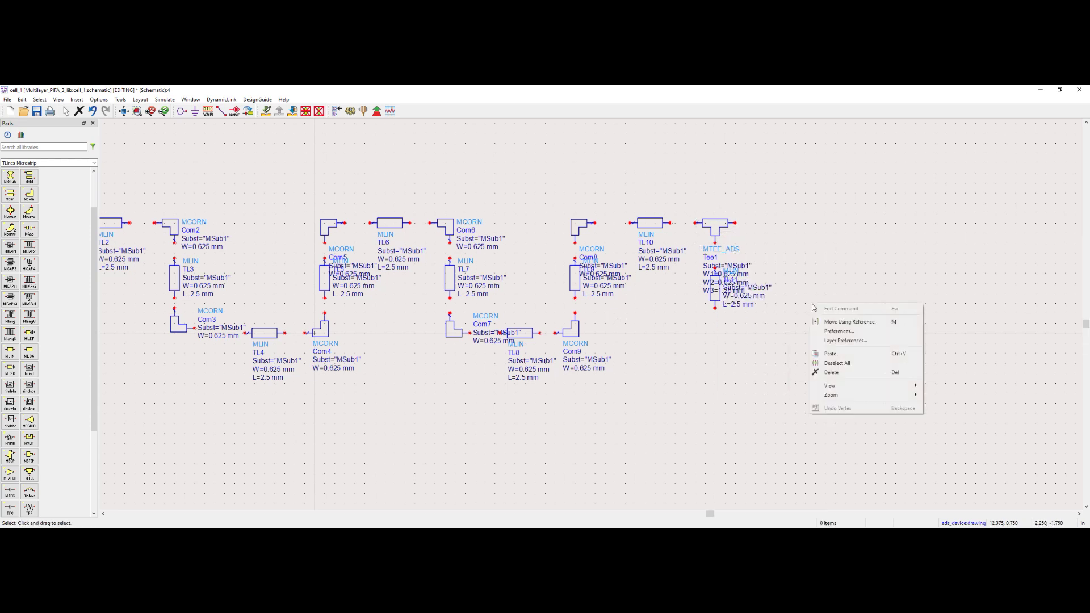
pyautogui.click(829, 353)
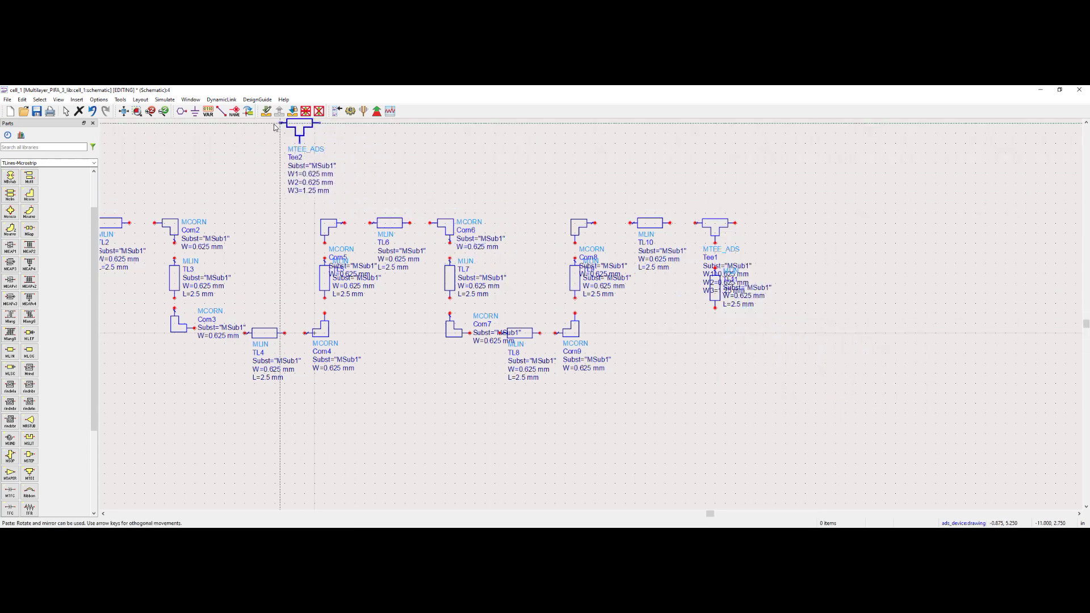
pyautogui.click(248, 111)
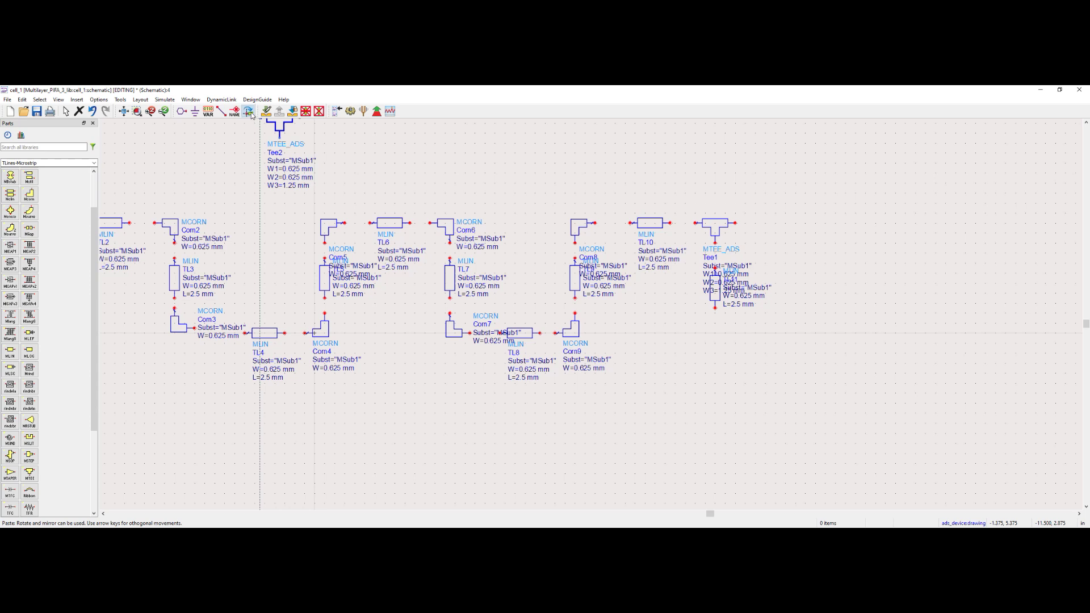
pyautogui.click(715, 321)
pyautogui.rightClick(722, 290)
pyautogui.click(732, 296)
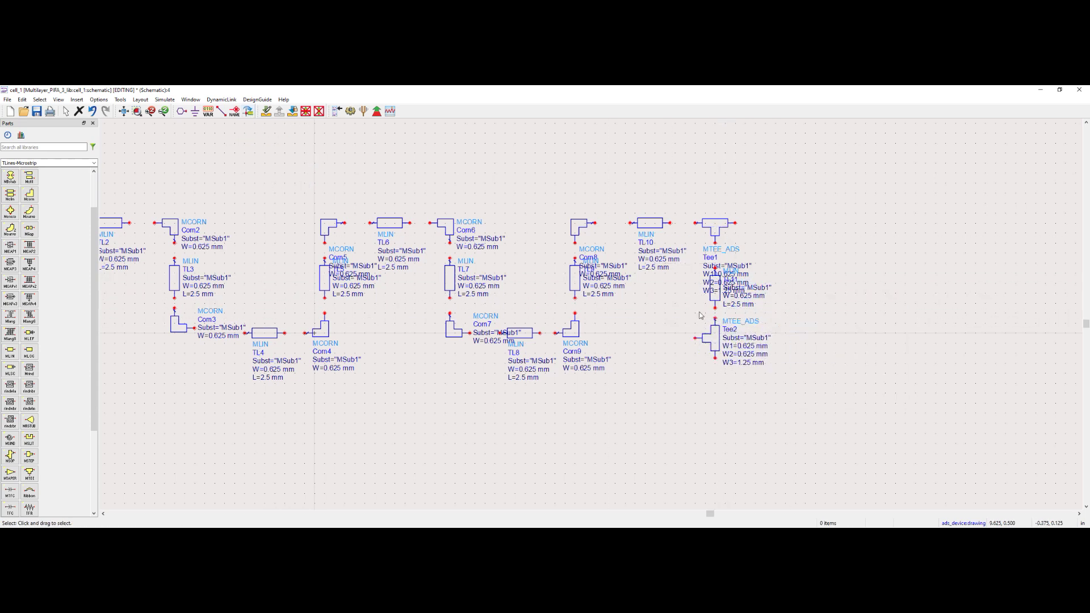
# Paste a copy of TL10 as line TL12 to the left of Tee2
pyautogui.click(652, 226)
pyautogui.rightClick(652, 223)
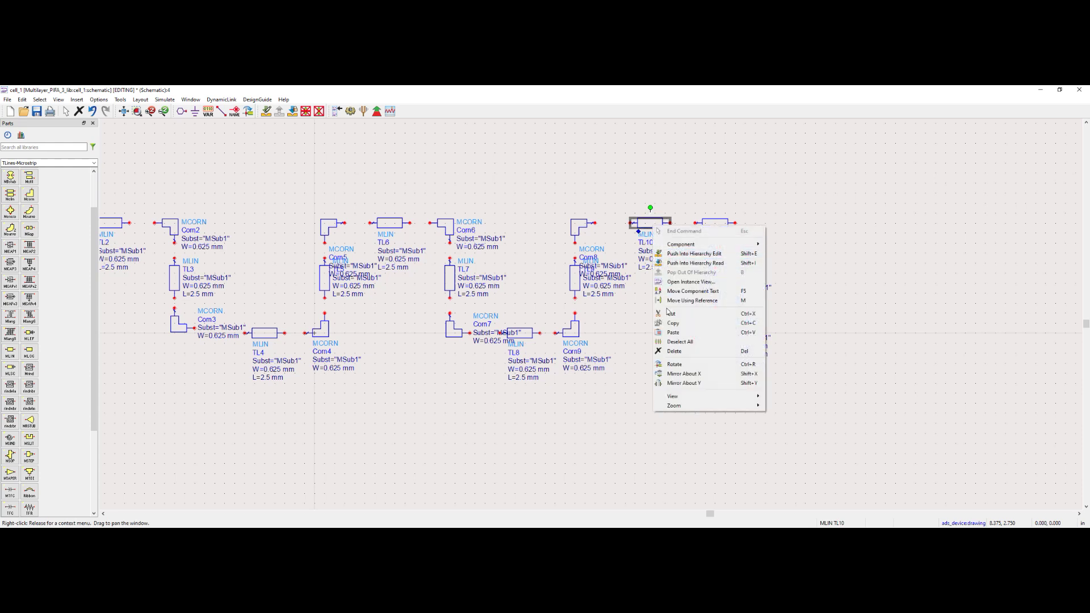
pyautogui.click(670, 322)
pyautogui.rightClick(845, 307)
pyautogui.click(865, 358)
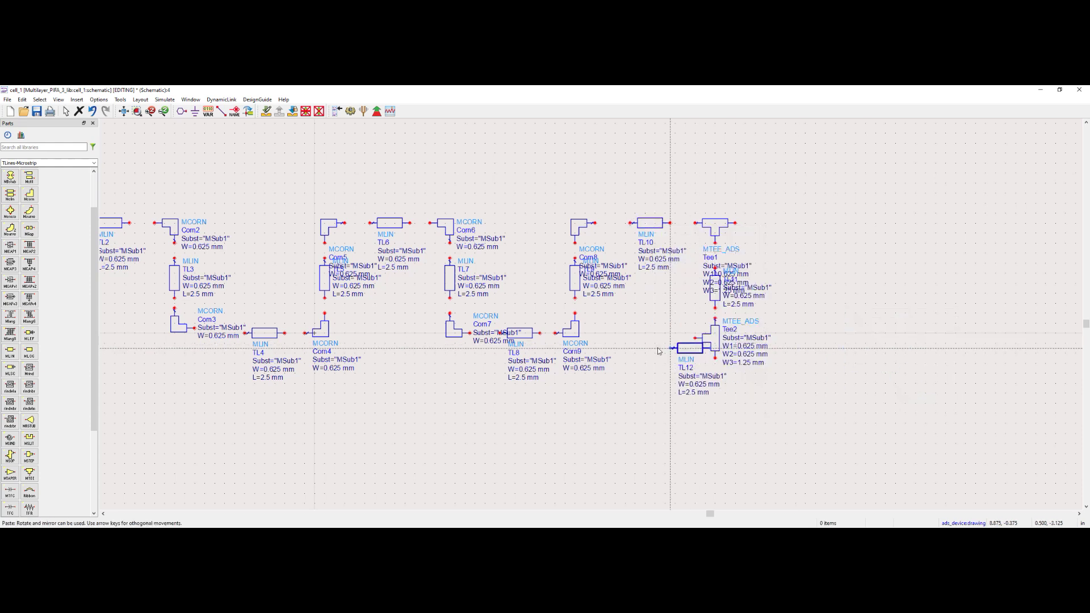
pyautogui.click(646, 338)
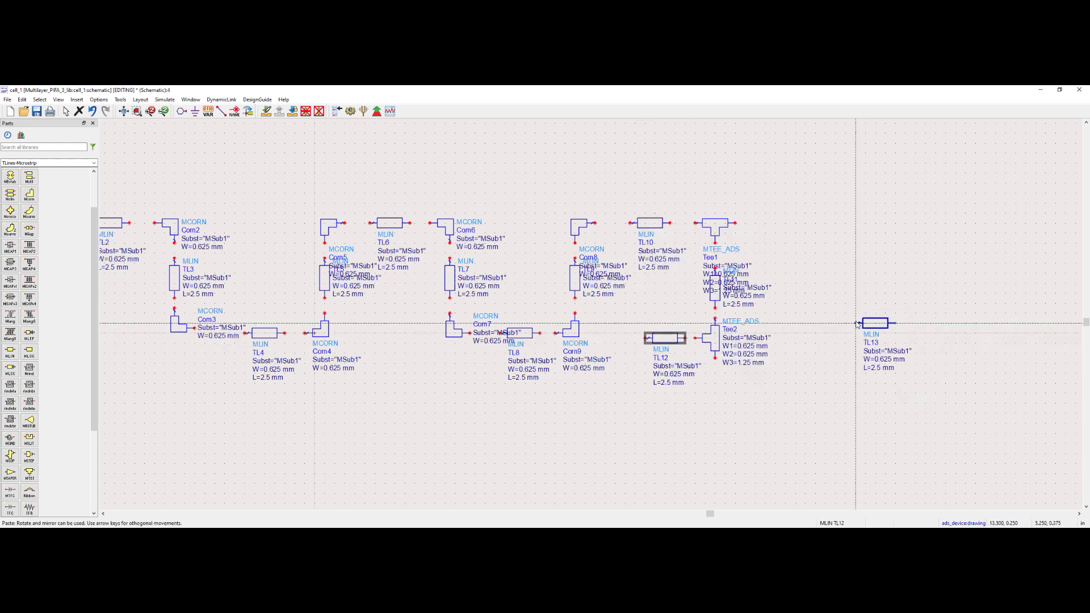
pyautogui.rightClick(876, 313)
pyautogui.click(891, 317)
# Paste a copy of corner Corn8 as Corn10, left of TL12
pyautogui.rightClick(587, 238)
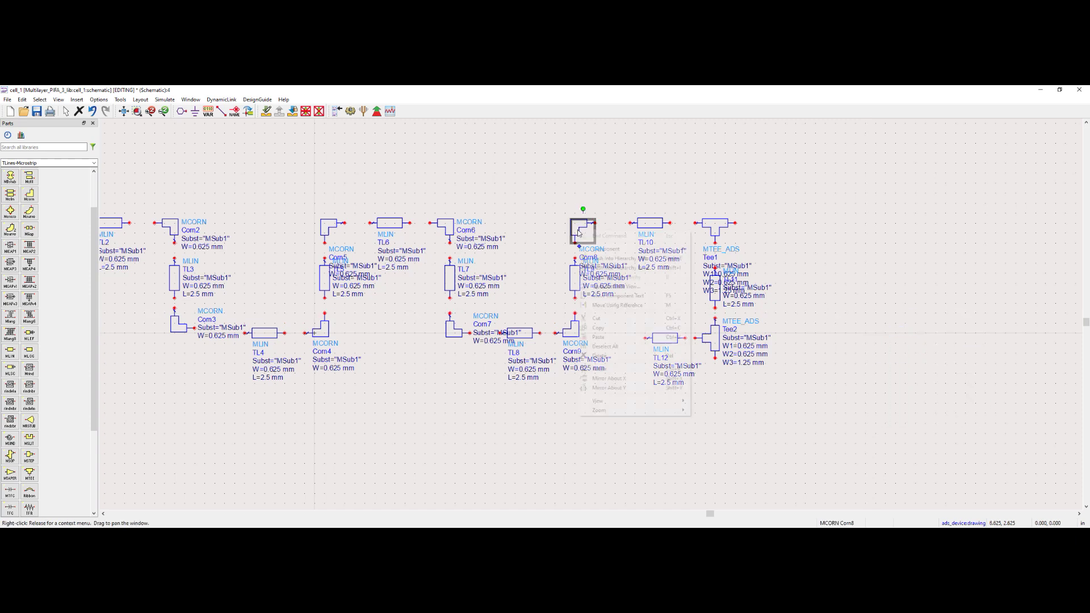
pyautogui.click(601, 327)
pyautogui.rightClick(923, 322)
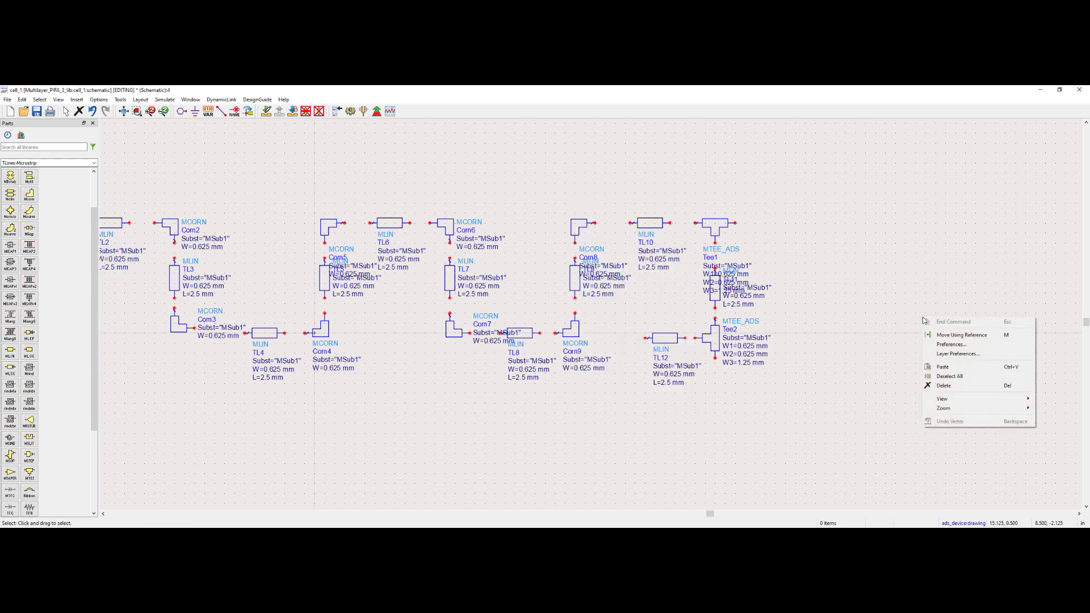
pyautogui.click(942, 367)
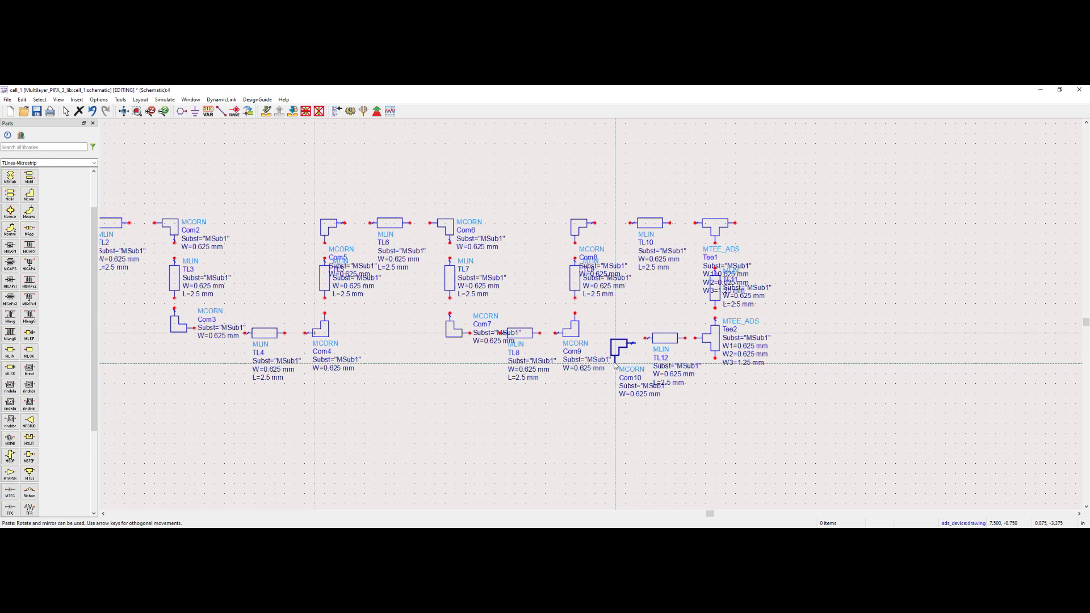
pyautogui.click(615, 362)
pyautogui.rightClick(641, 304)
pyautogui.click(656, 314)
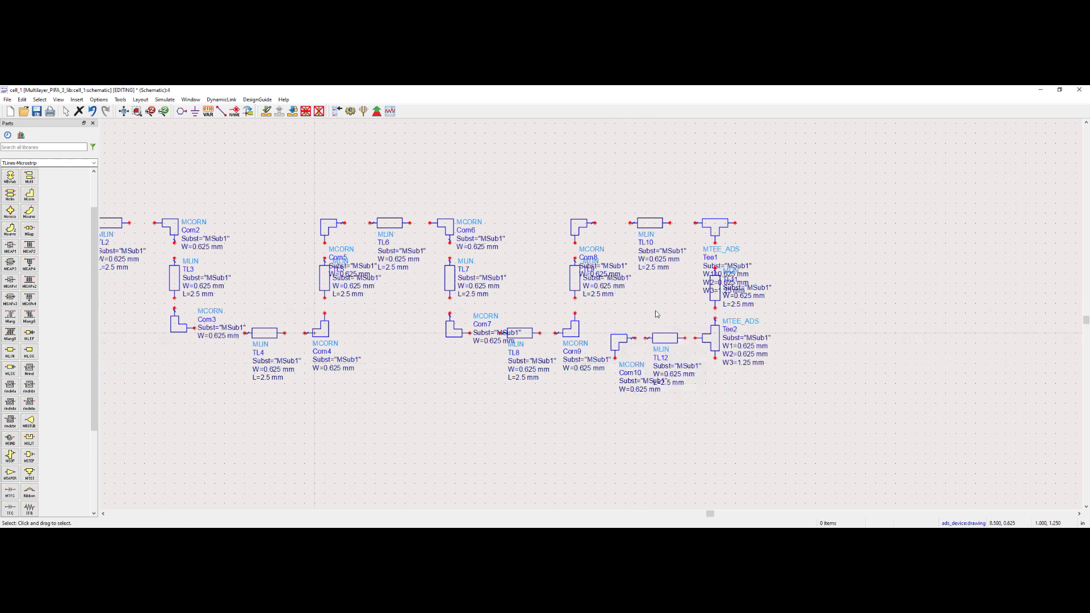
# Paste a copy of vertical line TL9 as TL13 below Corn10
pyautogui.rightClick(579, 288)
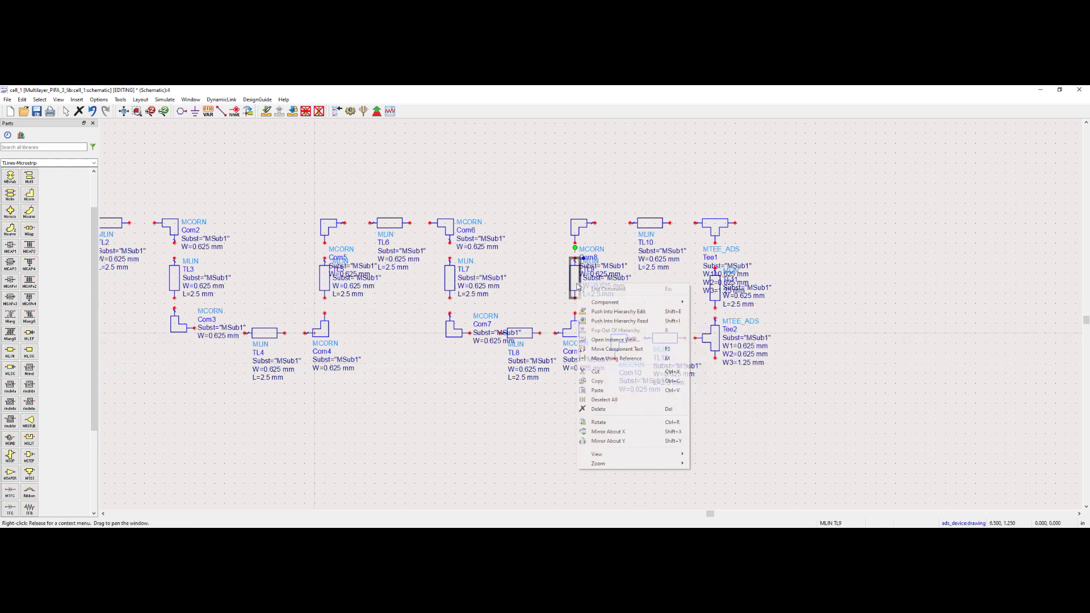
pyautogui.click(604, 371)
pyautogui.rightClick(900, 321)
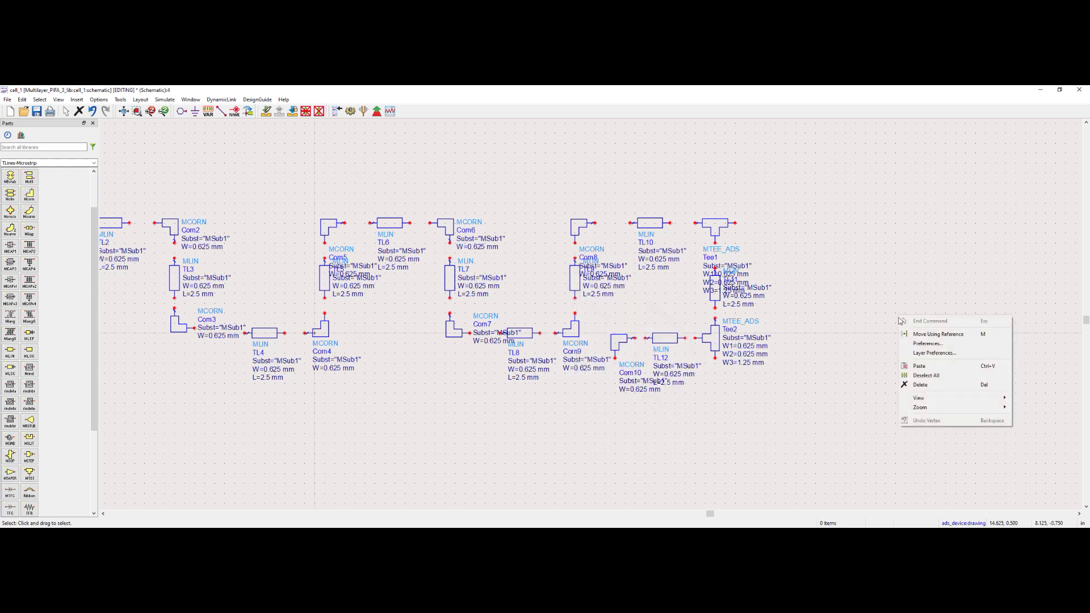
pyautogui.click(919, 366)
pyautogui.click(614, 424)
pyautogui.click(850, 369)
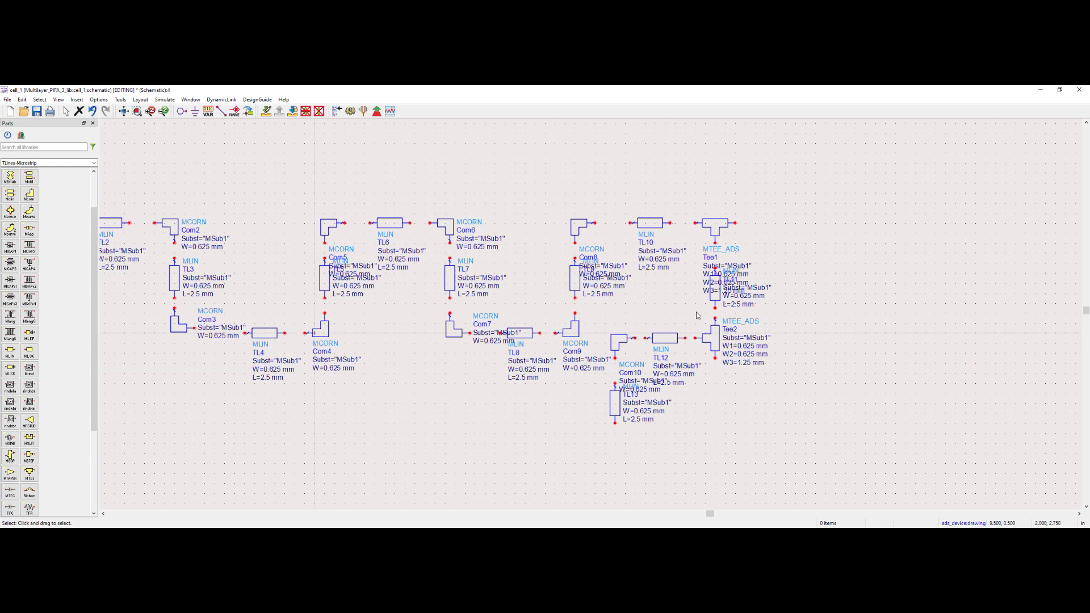
pyautogui.click(717, 338)
# Paste a copy of Tee2, rotated vertical, as Tee3 below line TL11
pyautogui.rightClick(717, 338)
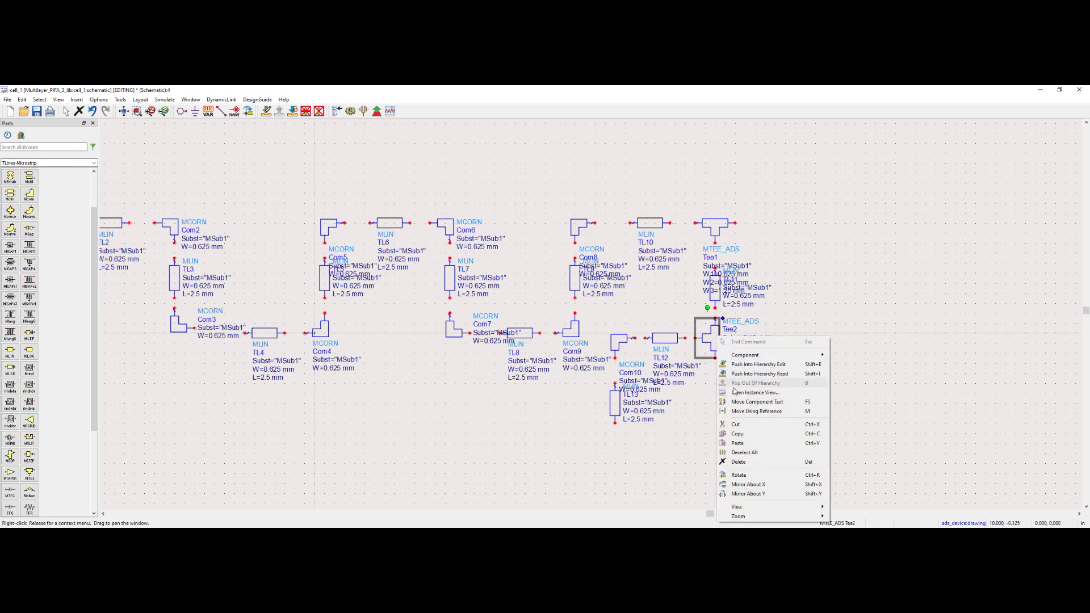
pyautogui.click(737, 435)
pyautogui.scroll(-1, 644, 363)
pyautogui.rightClick(593, 332)
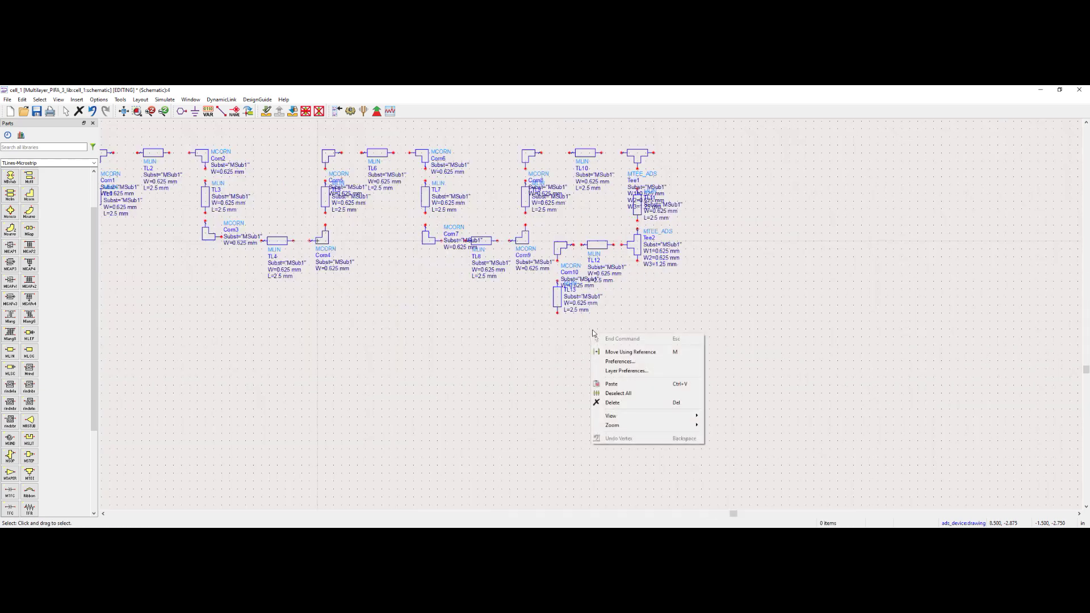
pyautogui.click(605, 384)
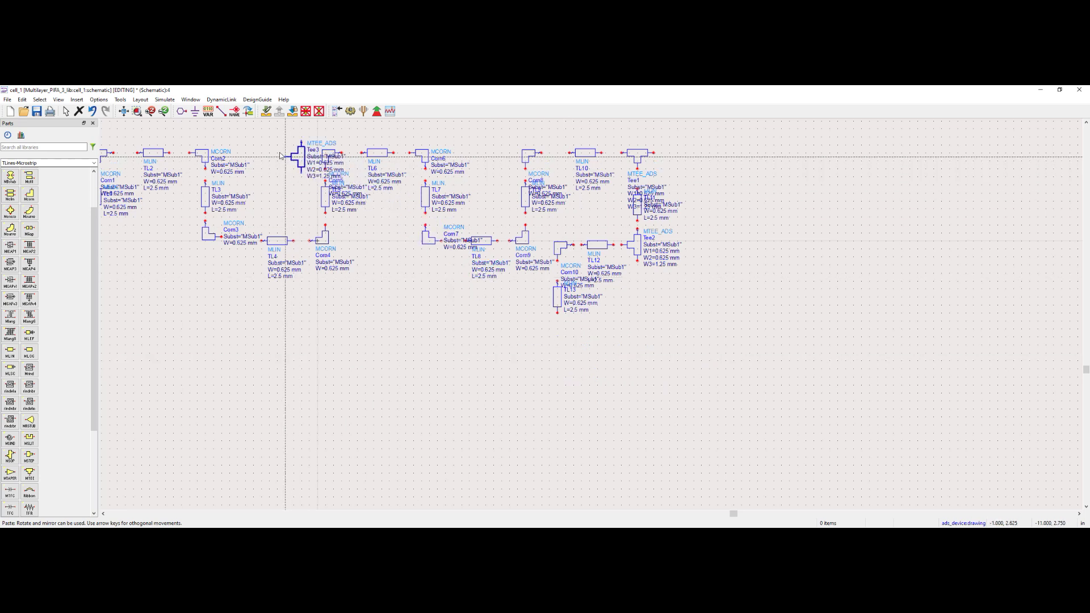
pyautogui.hotkey('ctrl', 'r')
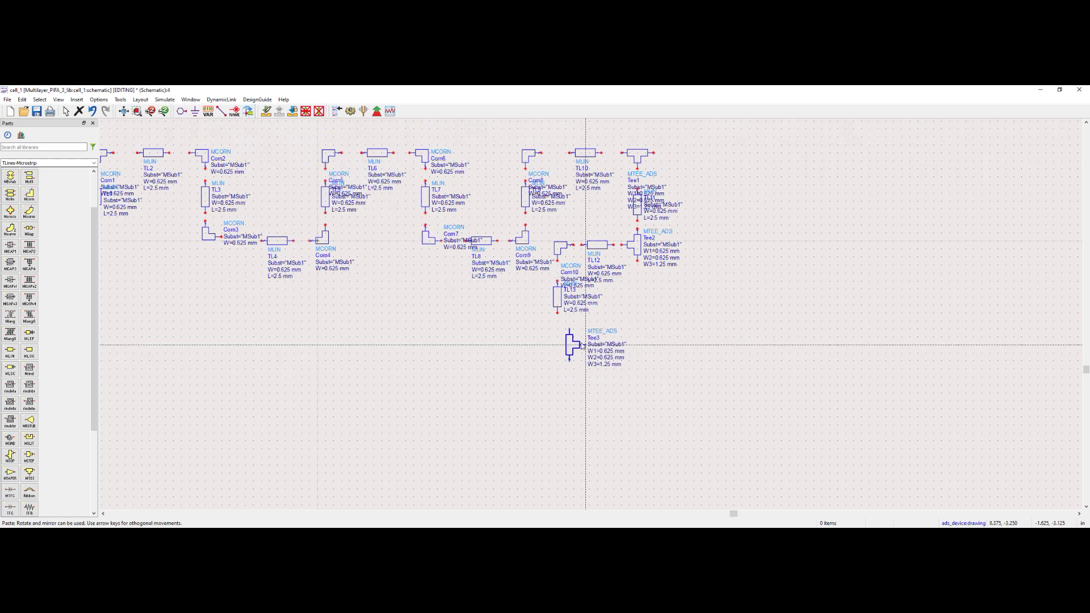
pyautogui.click(574, 335)
pyautogui.press('Escape')
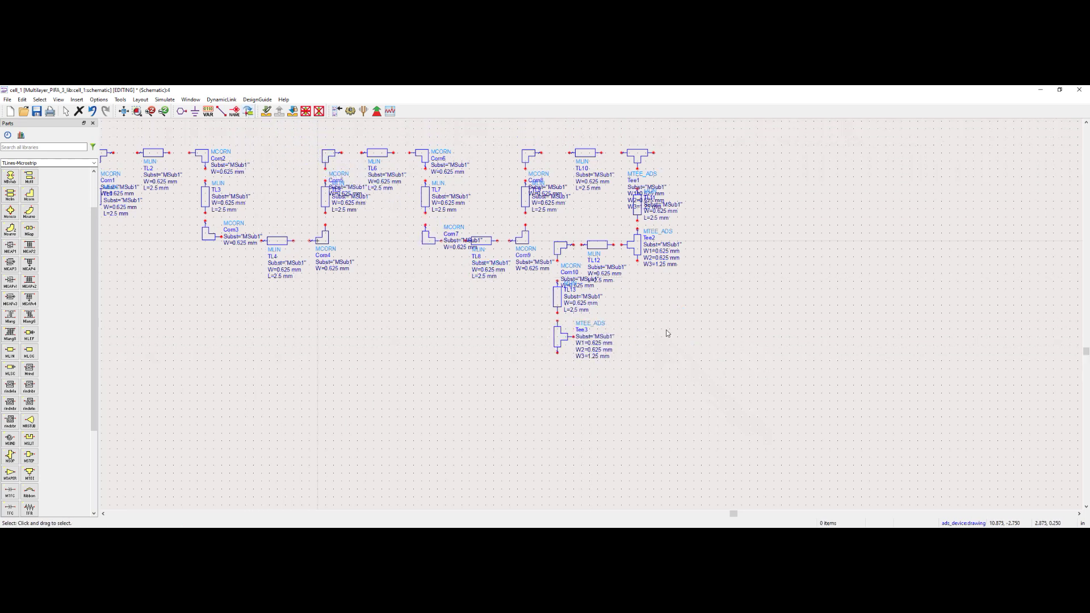
# Paste a copy of TL12 as line TL14 to the right of Tee3
pyautogui.rightClick(598, 245)
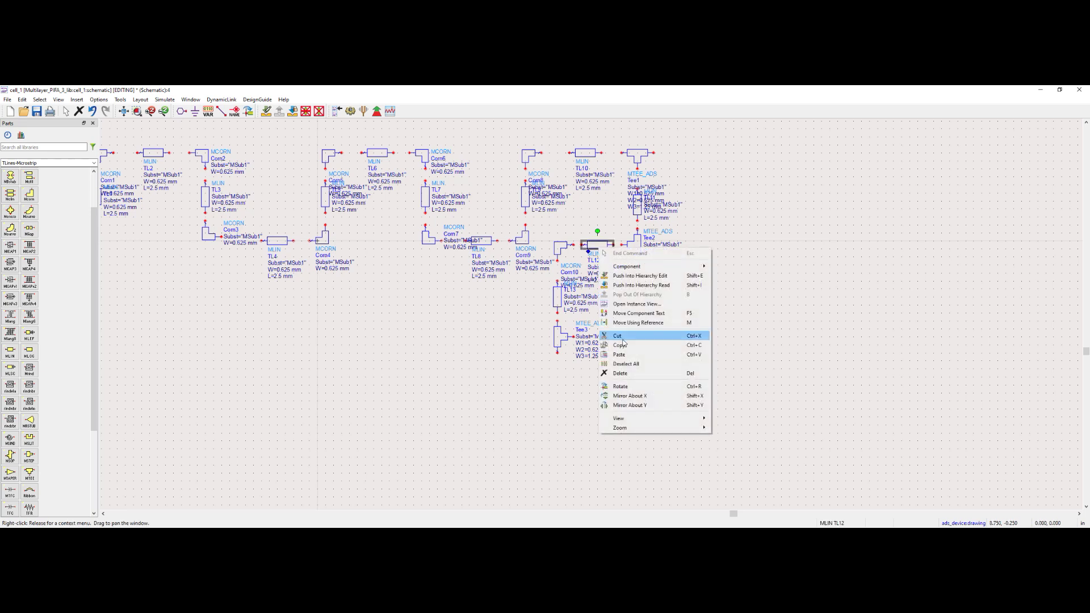
pyautogui.click(622, 344)
pyautogui.rightClick(673, 332)
pyautogui.click(690, 382)
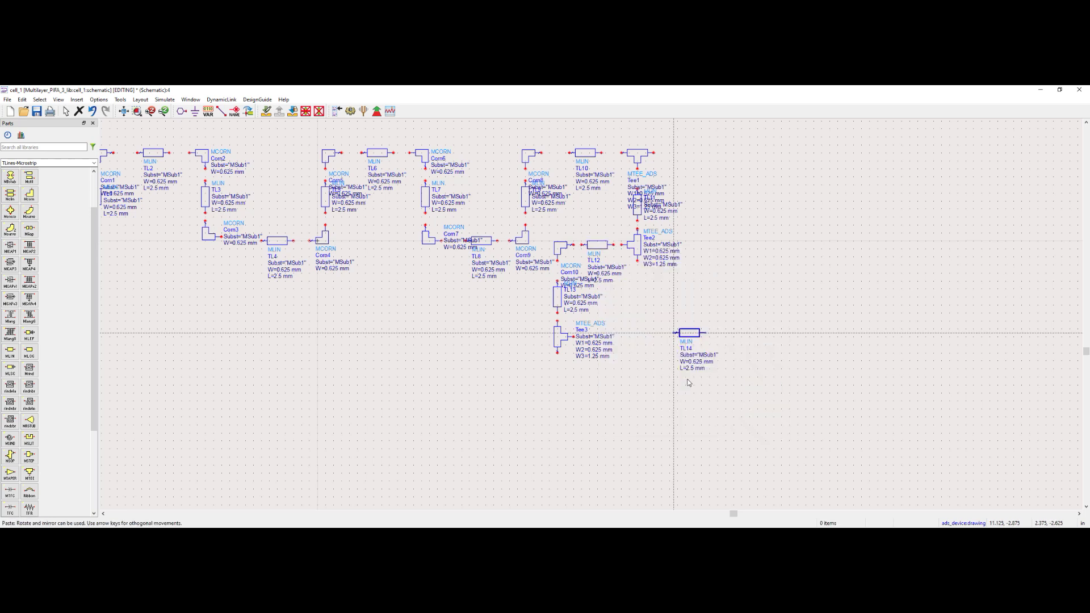
pyautogui.click(594, 337)
pyautogui.rightClick(662, 321)
pyautogui.click(674, 328)
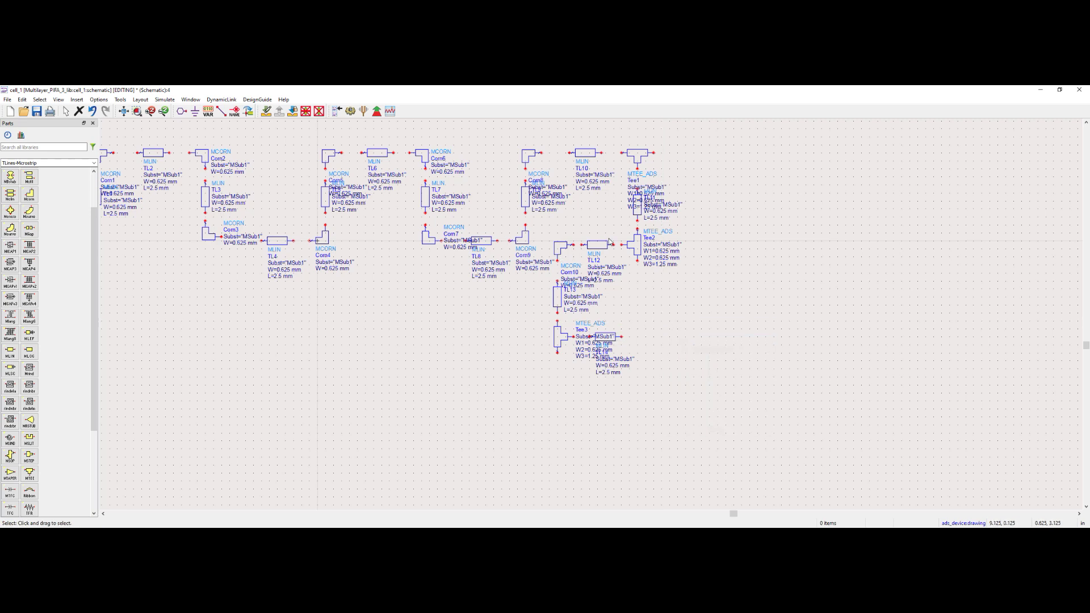
# Paste a copy of corner Corn6 as Corn11, right of TL14
pyautogui.rightClick(423, 160)
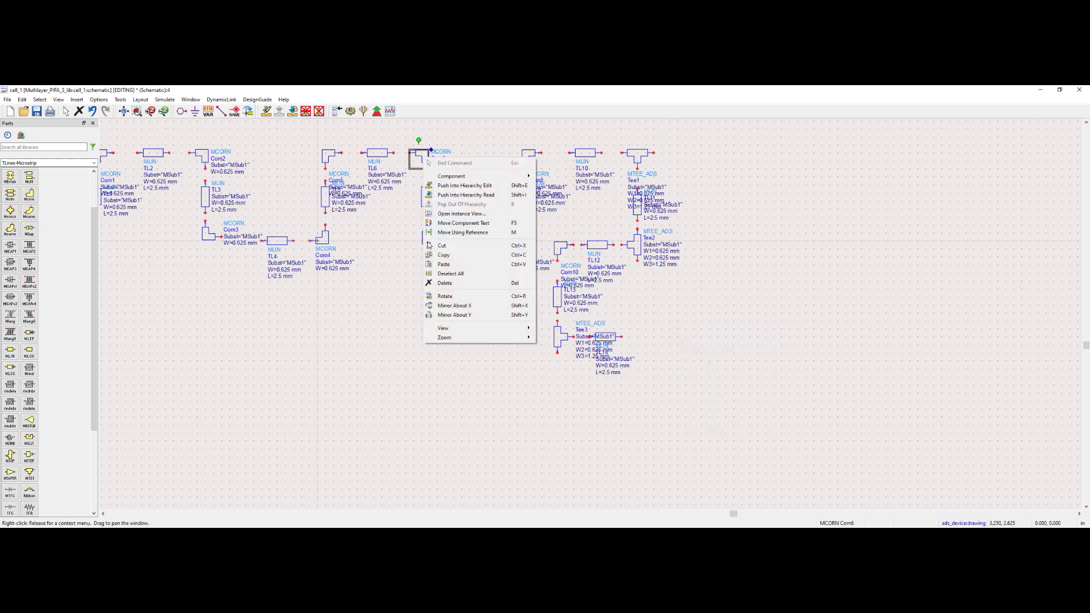
pyautogui.click(448, 250)
pyautogui.rightClick(709, 315)
pyautogui.click(729, 368)
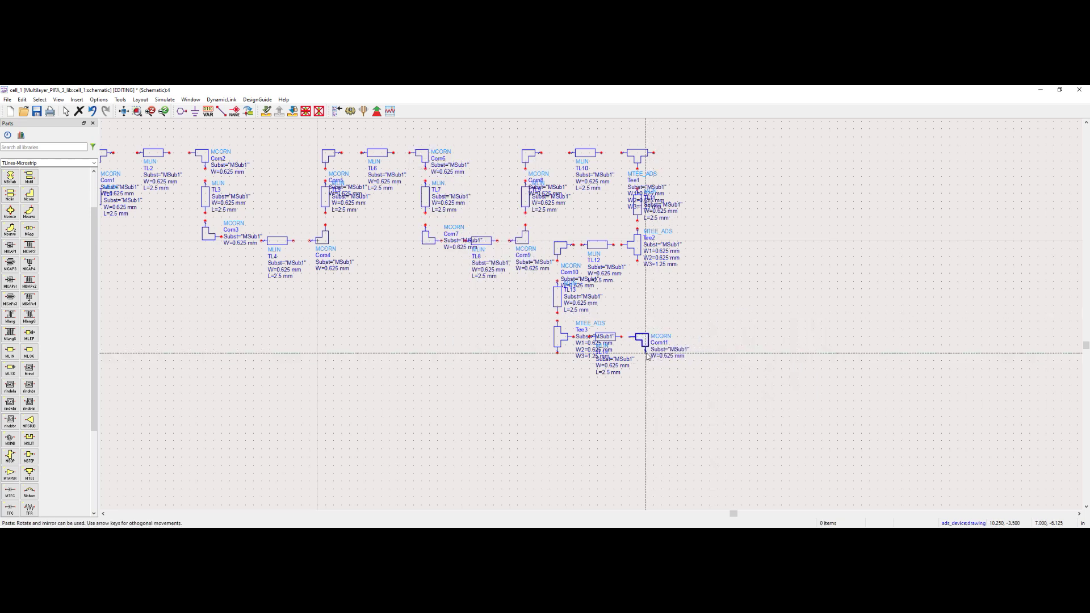
pyautogui.click(647, 354)
pyautogui.rightClick(703, 325)
pyautogui.press('Escape')
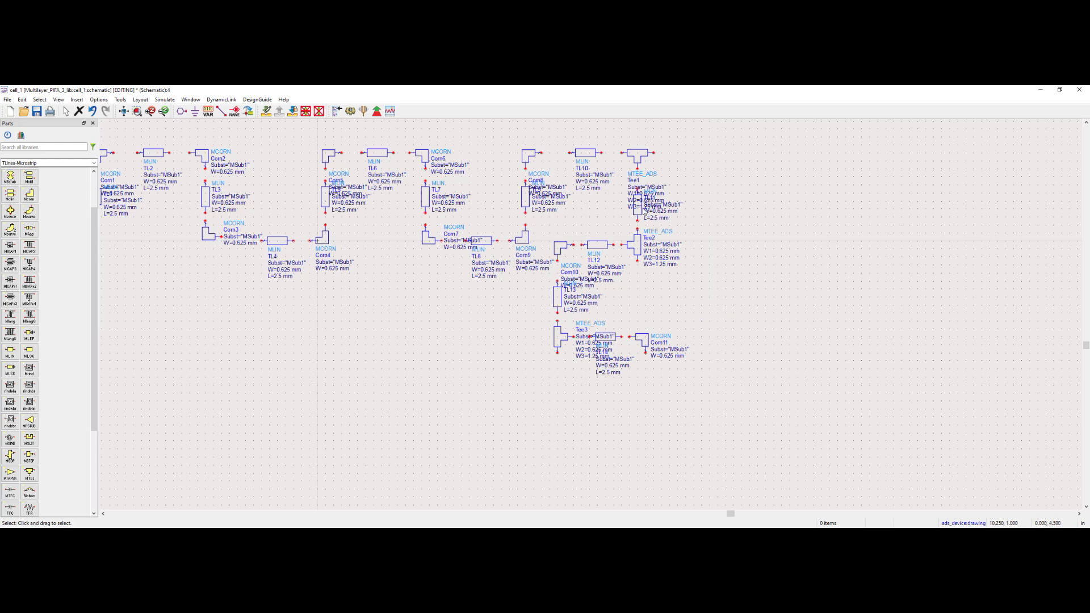
# Paste a copy of vertical line TL11 as TL15 below Corn11
pyautogui.rightClick(643, 208)
pyautogui.click(670, 299)
pyautogui.rightClick(783, 312)
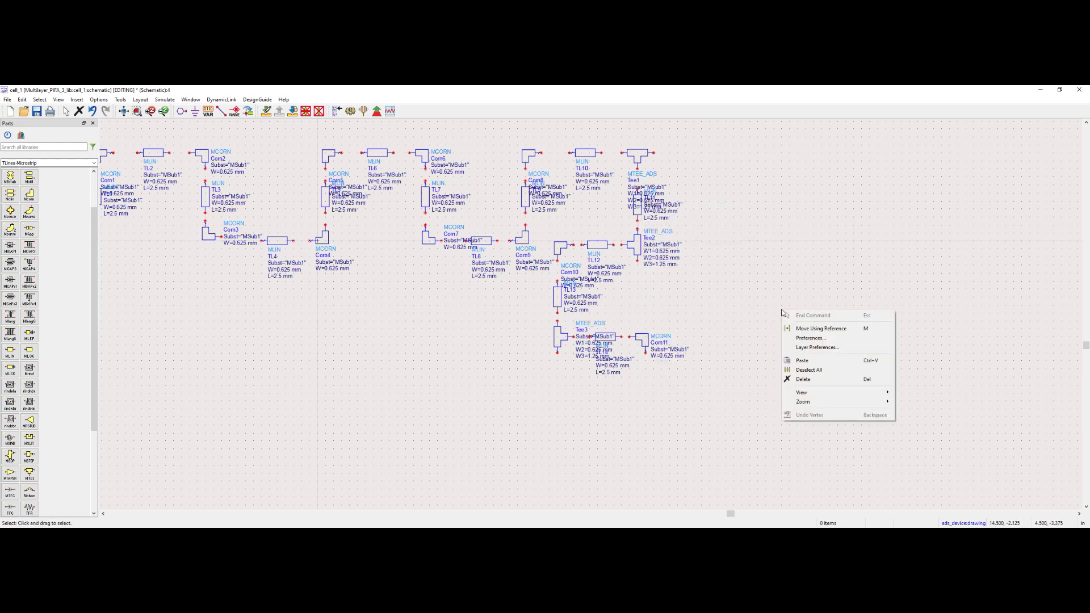
pyautogui.click(801, 361)
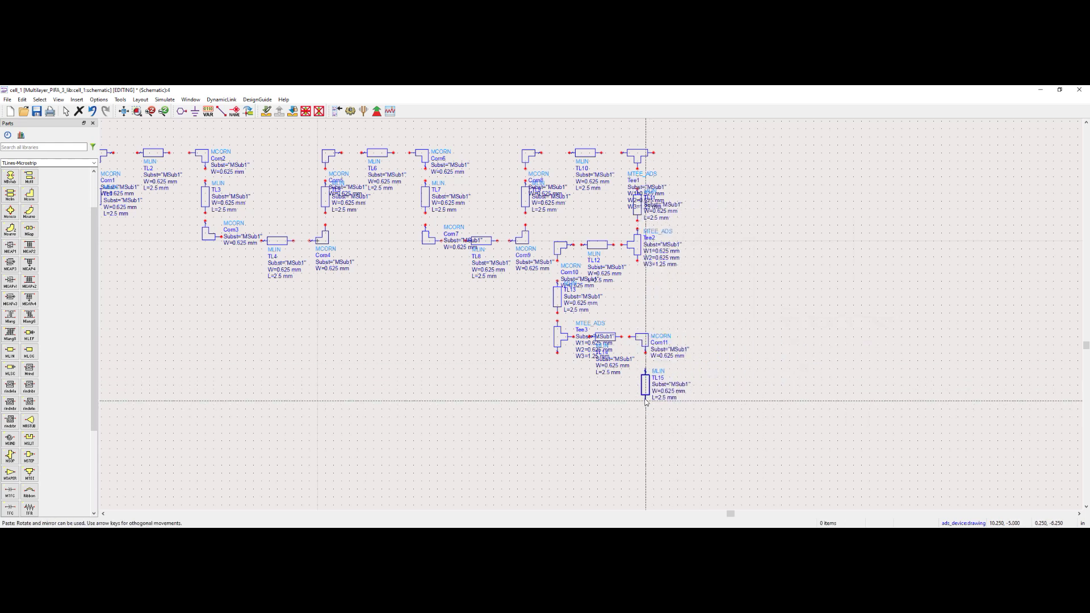
pyautogui.click(646, 398)
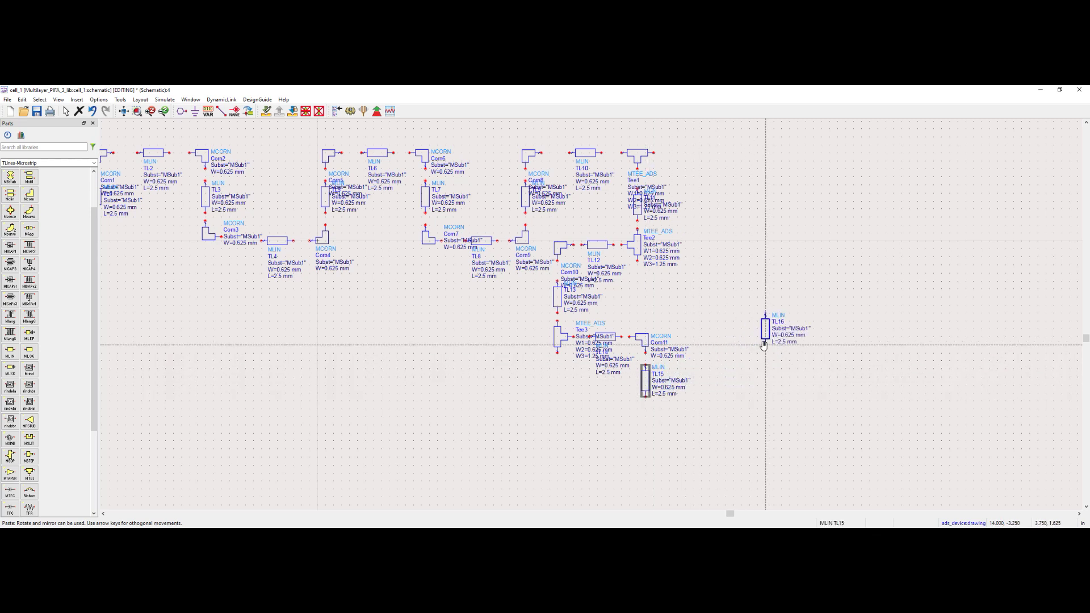
pyautogui.rightClick(765, 347)
pyautogui.click(802, 355)
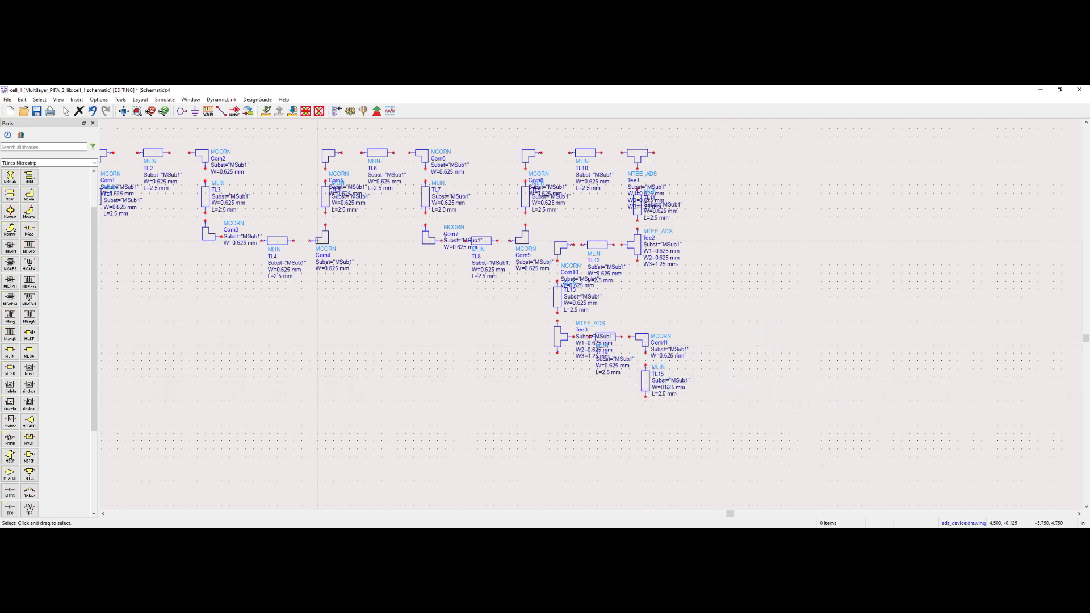
# Paste a copy of horizontal line TL6 as TL16 below the new tee
pyautogui.rightClick(389, 159)
pyautogui.rightClick(831, 296)
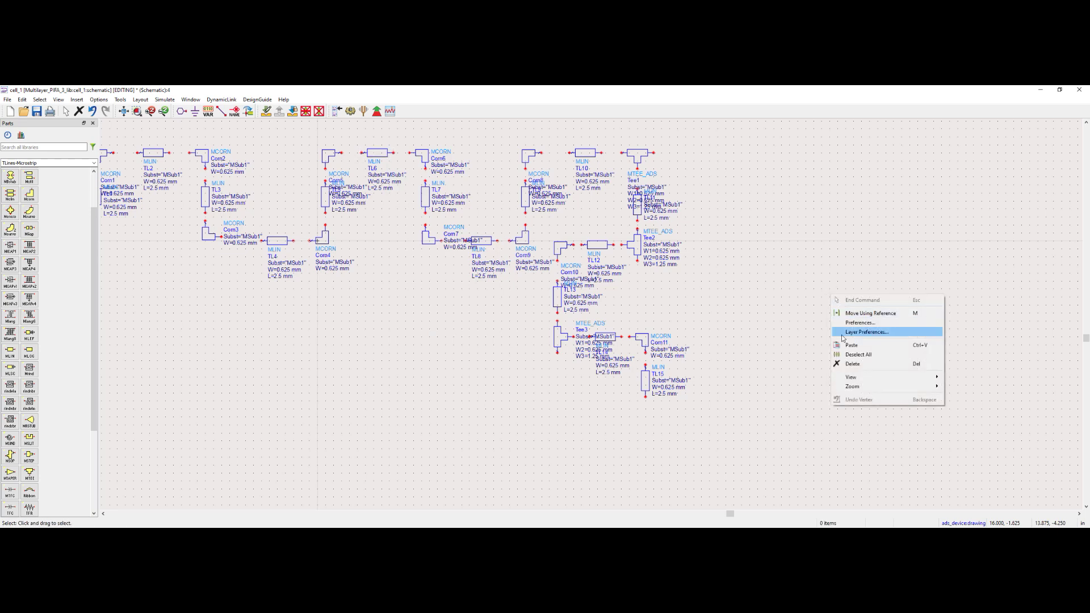
pyautogui.click(850, 344)
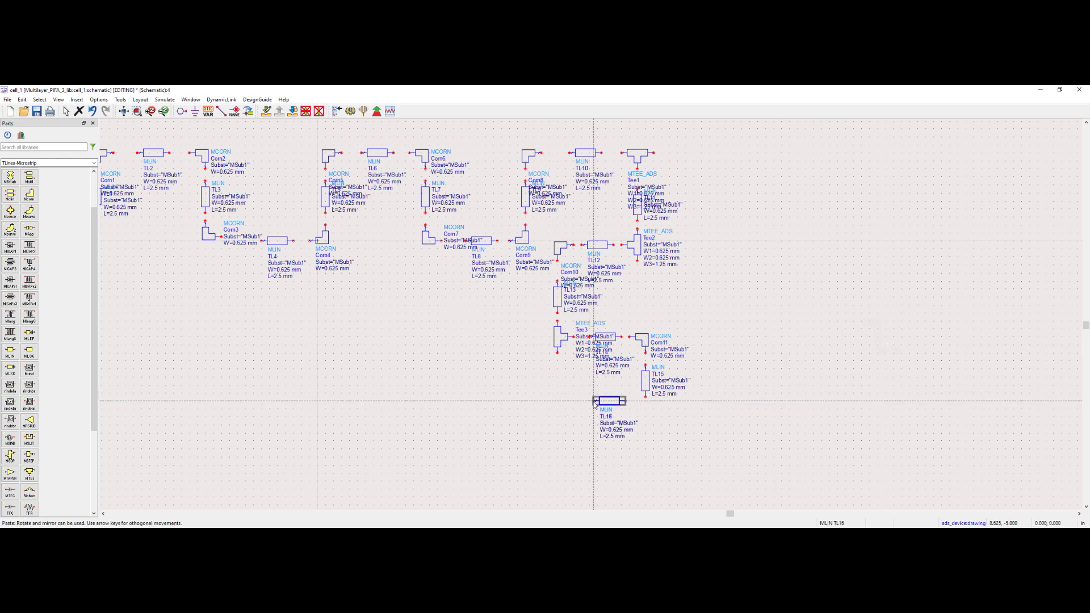
pyautogui.click(595, 405)
pyautogui.rightClick(789, 353)
pyautogui.click(819, 356)
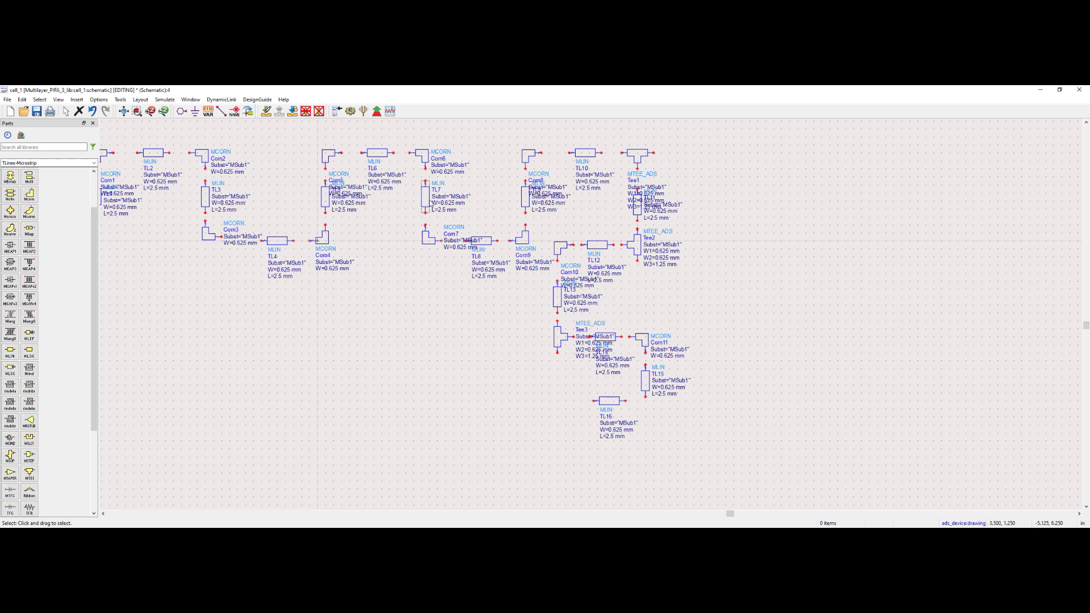
# Paste a copy of vertical line TL7 as TL17 directly below Tee3
pyautogui.rightClick(430, 199)
pyautogui.click(445, 297)
pyautogui.rightClick(434, 306)
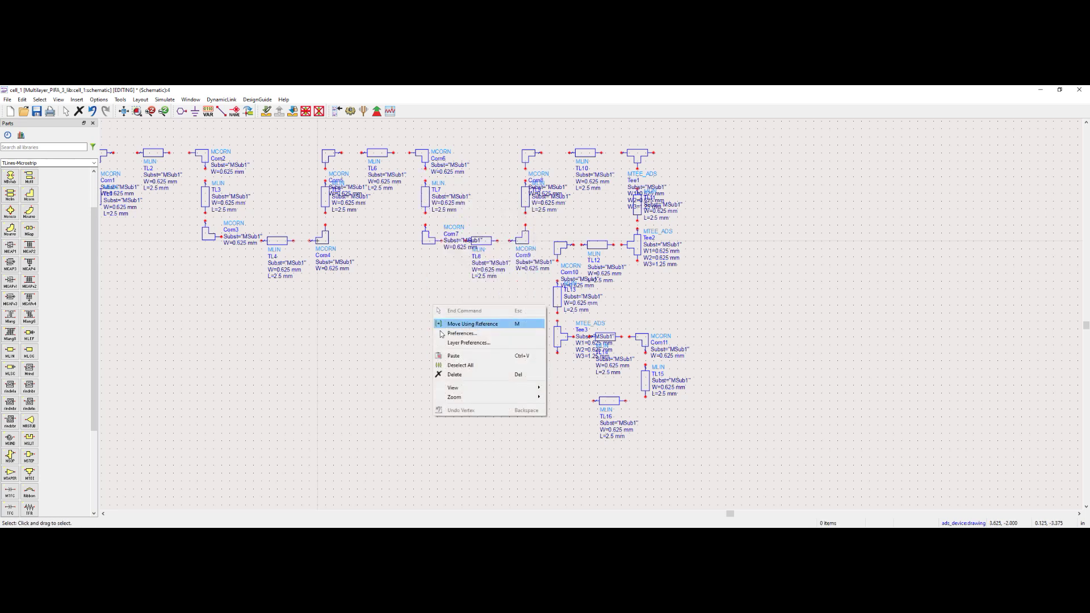
pyautogui.click(454, 355)
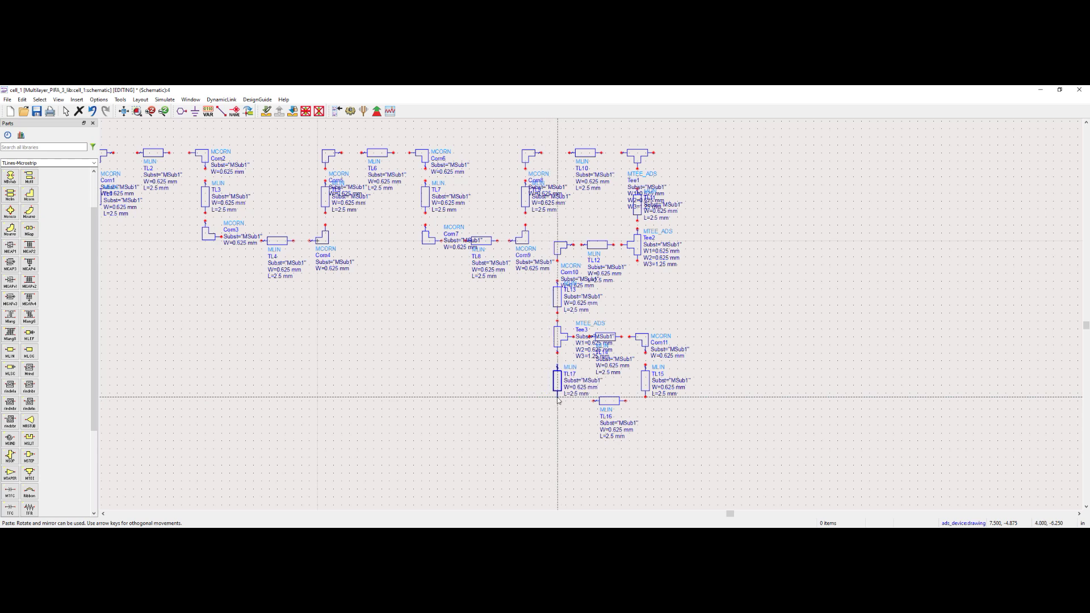
pyautogui.click(557, 400)
pyautogui.rightClick(468, 364)
pyautogui.click(499, 376)
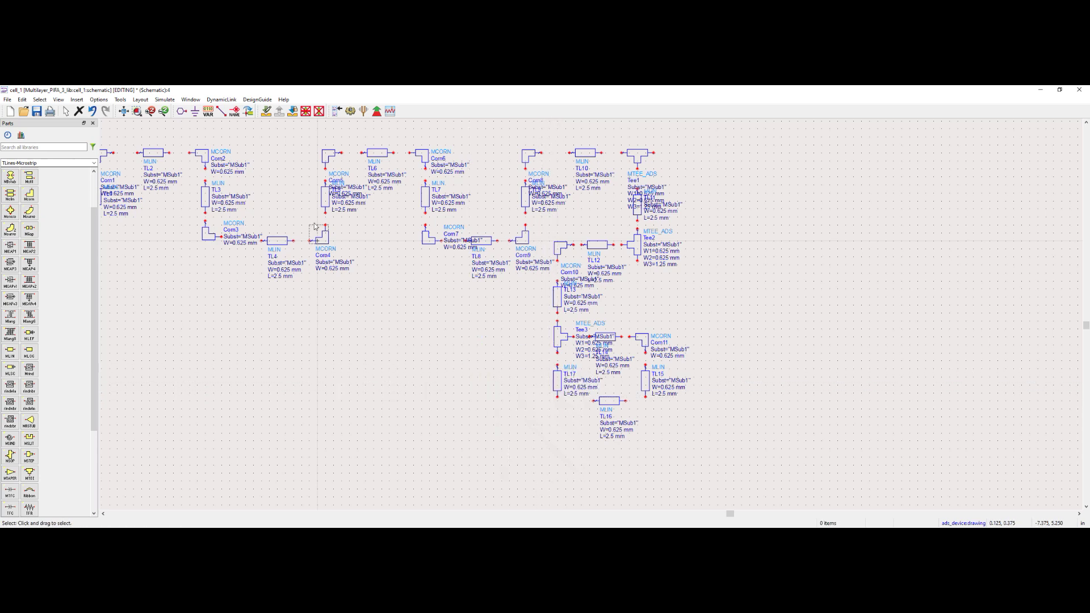
pyautogui.click(181, 111)
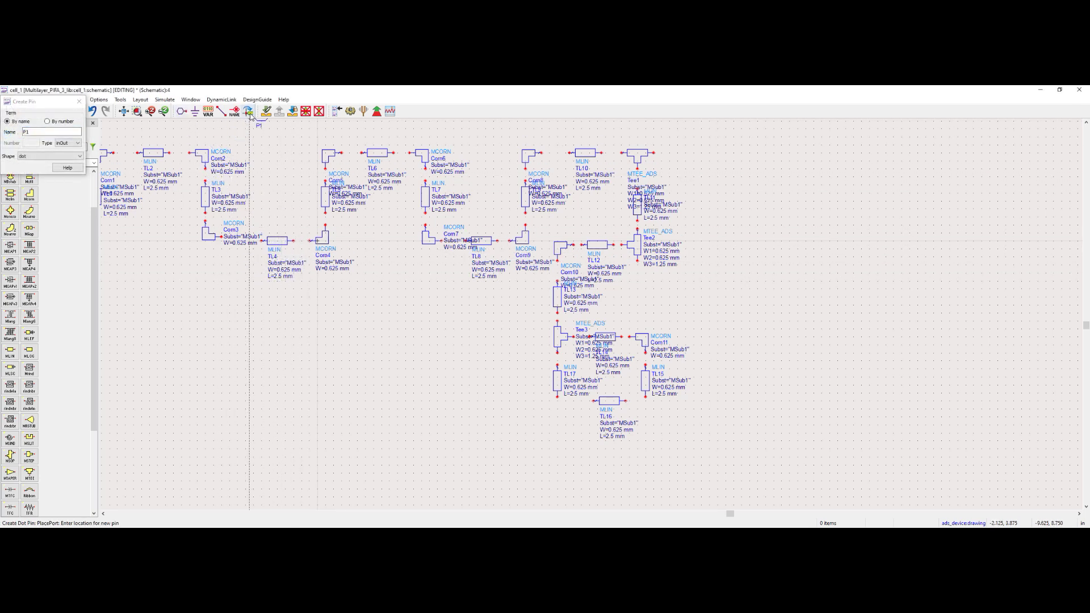
# Place port pin P1 at TL17's lower end and pin P2 at TL16's left end
pyautogui.click(558, 408)
pyautogui.rightClick(471, 368)
pyautogui.click(487, 375)
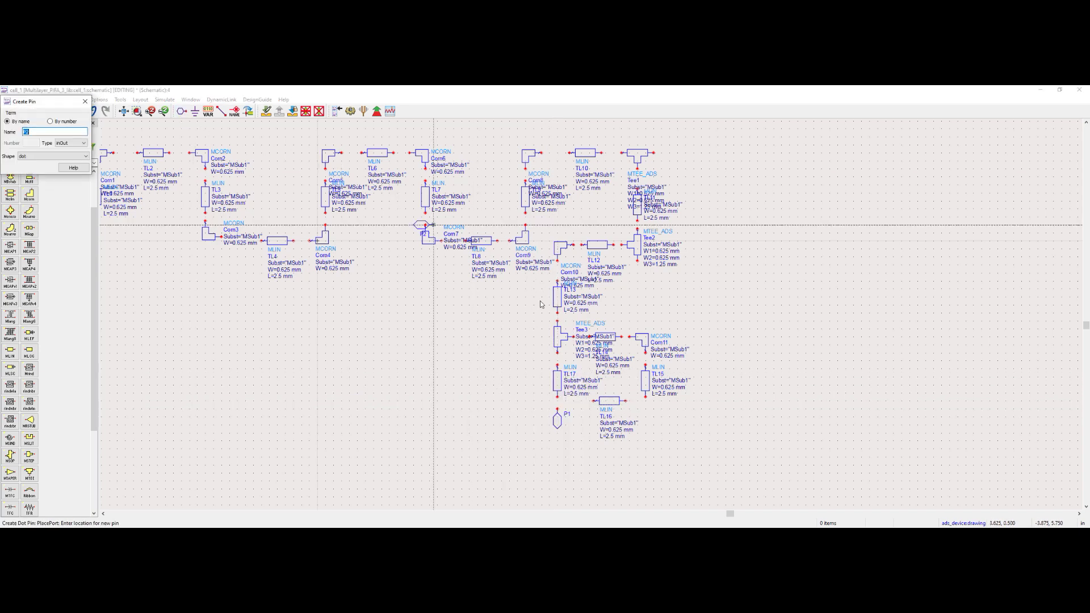
pyautogui.click(586, 404)
pyautogui.rightClick(702, 407)
pyautogui.click(715, 414)
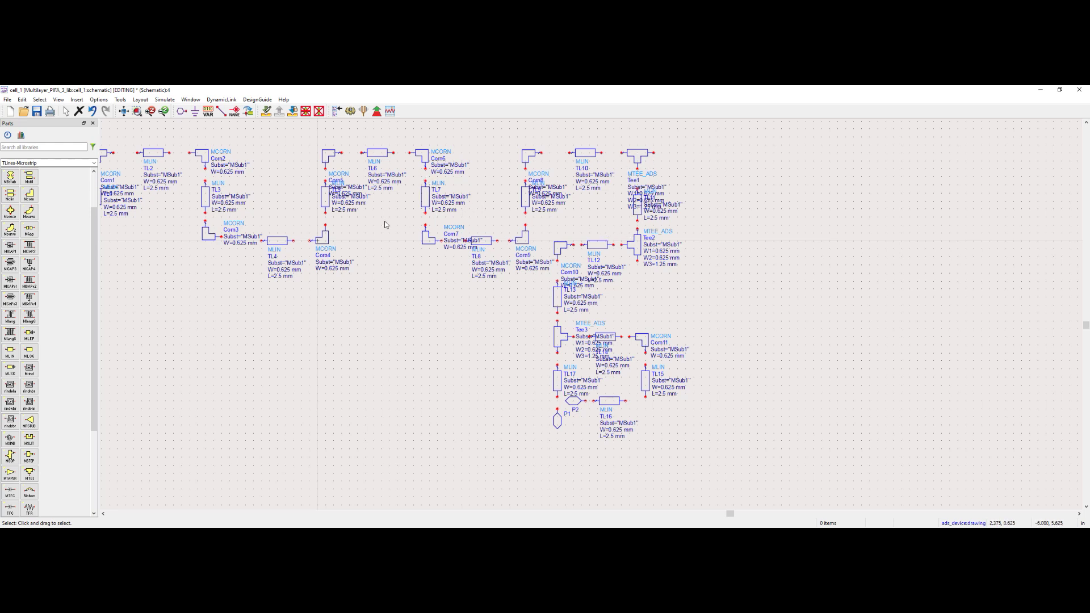
# Copy Tee1 and paste tees Tee4 and Tee5 side by side below TL16
pyautogui.rightClick(634, 162)
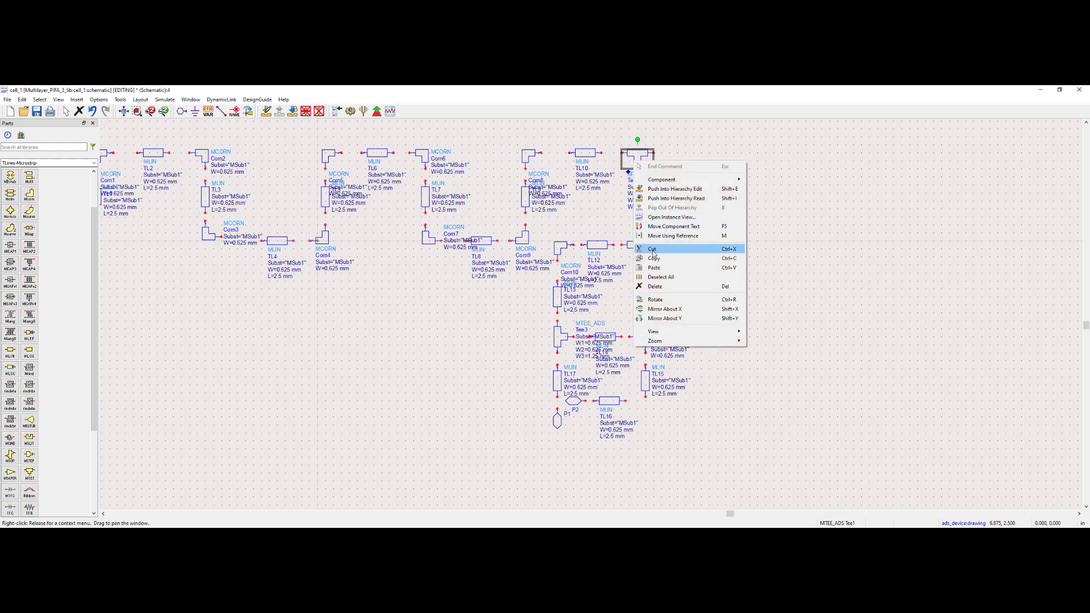
pyautogui.click(738, 268)
pyautogui.rightClick(780, 291)
pyautogui.click(795, 322)
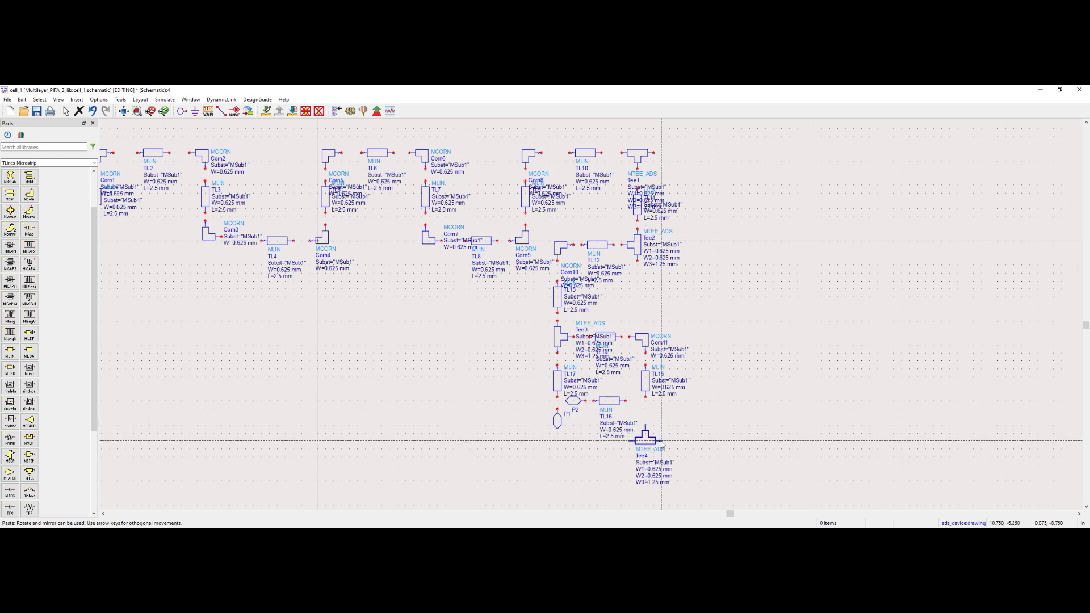
pyautogui.click(661, 446)
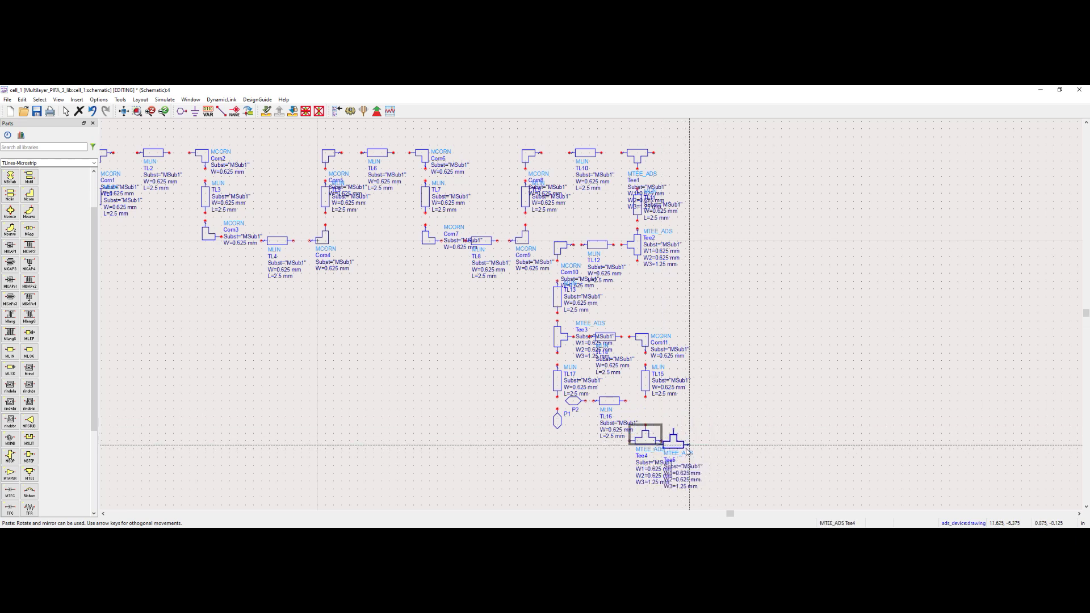
pyautogui.click(609, 443)
pyautogui.rightClick(714, 410)
pyautogui.click(719, 415)
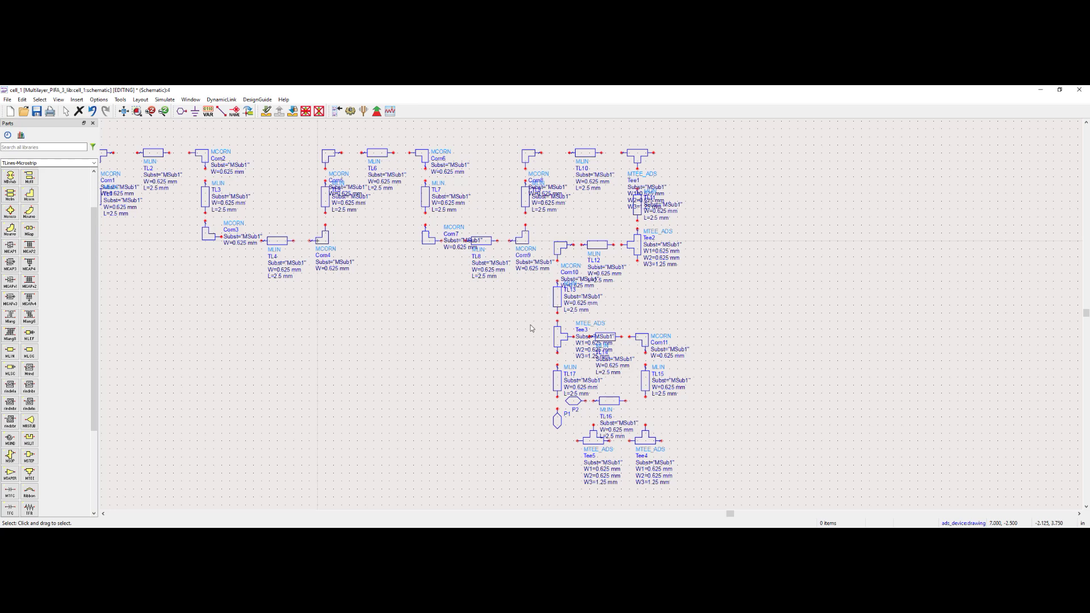
pyautogui.scroll(-2, 532, 328)
pyautogui.scroll(5, 566, 301)
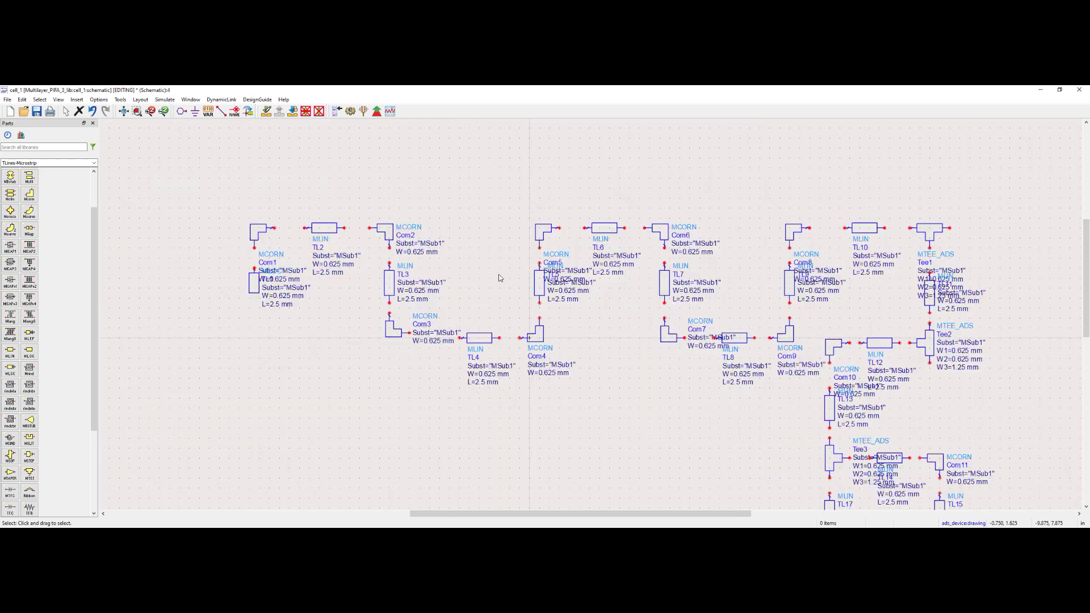
# Wire Corn1 to TL2 to Corn2, then TL3 through Corn3, TL4 and Corn4 up to TL5
pyautogui.hotkey('ctrl', 'w')
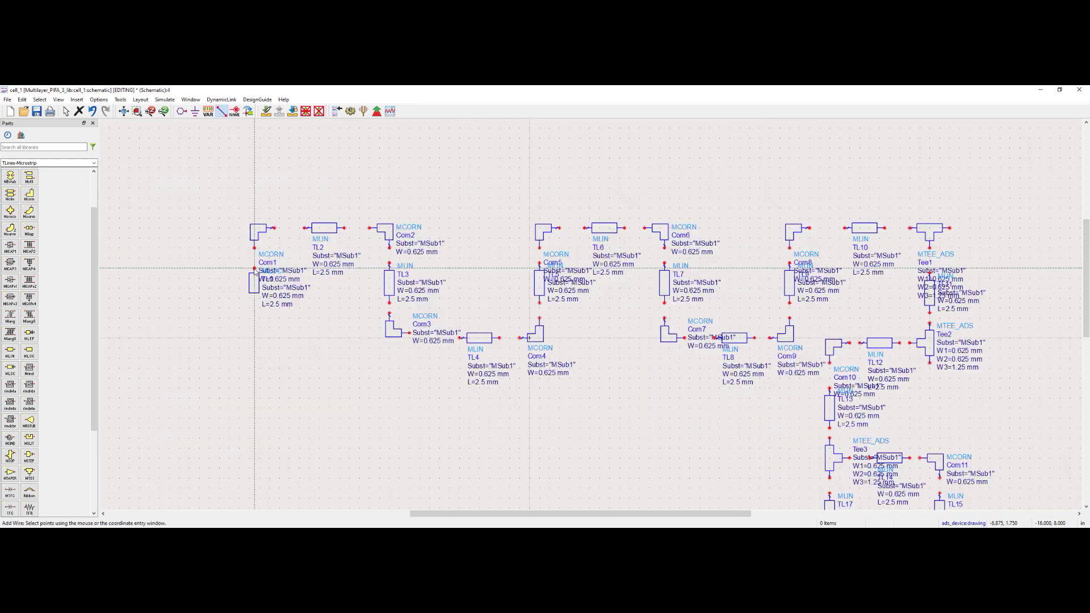
pyautogui.click(274, 228)
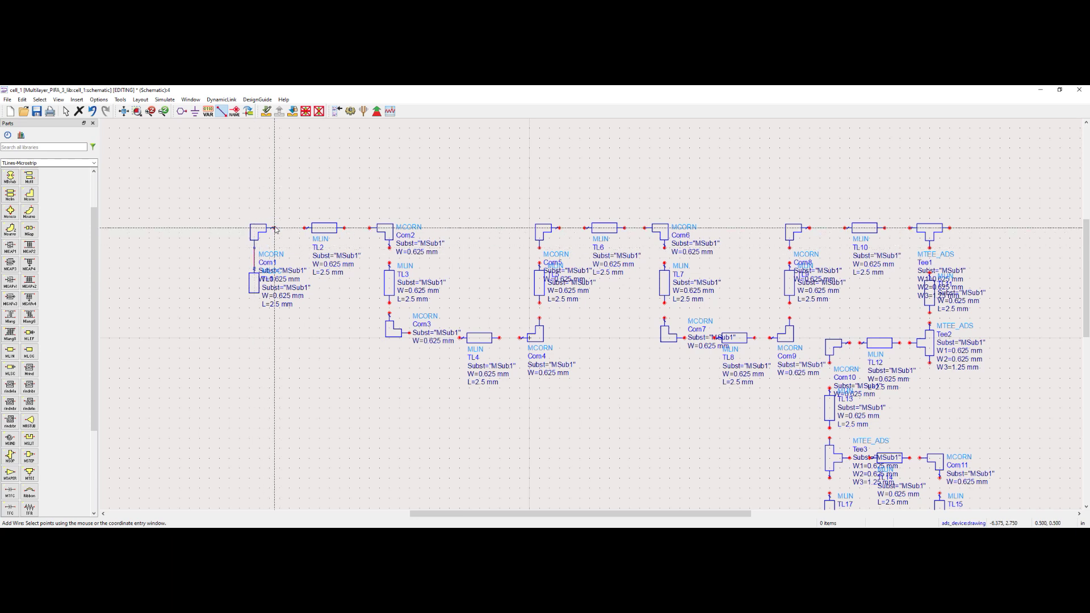
pyautogui.click(306, 228)
pyautogui.click(344, 228)
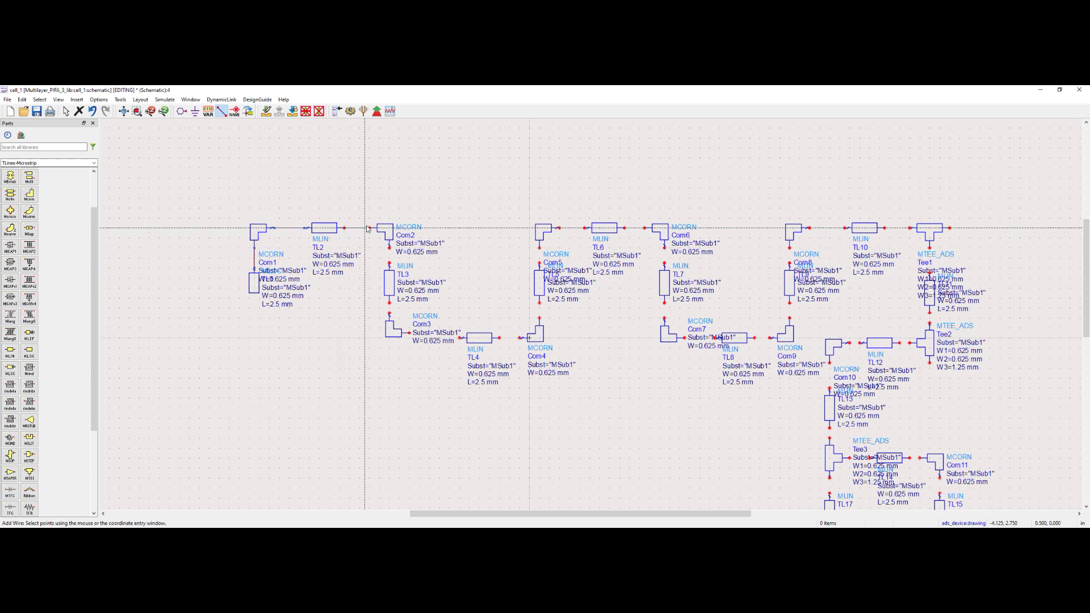
pyautogui.click(375, 228)
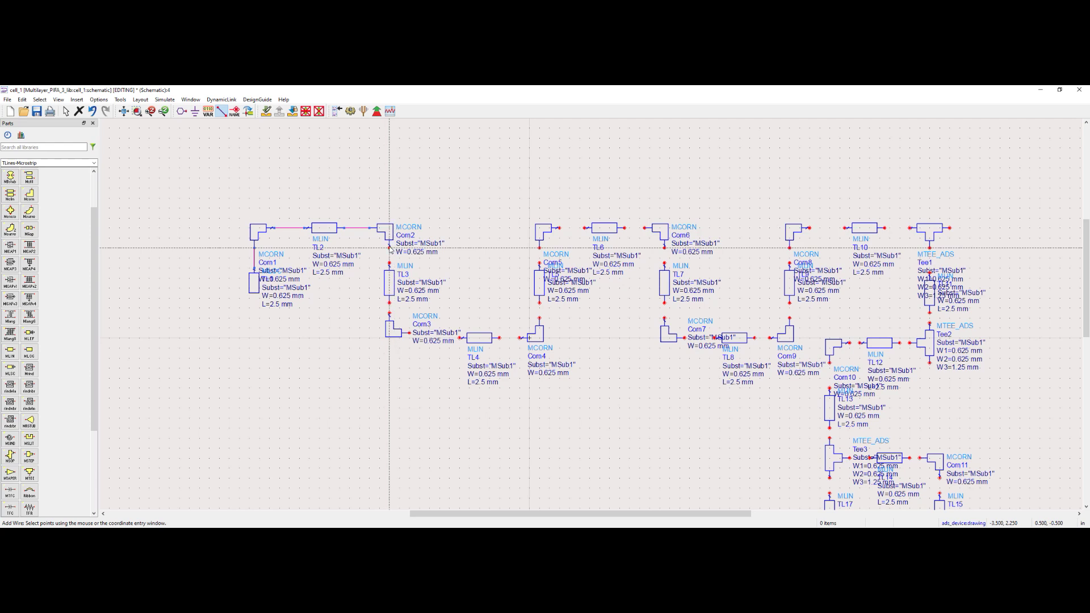
pyautogui.click(390, 302)
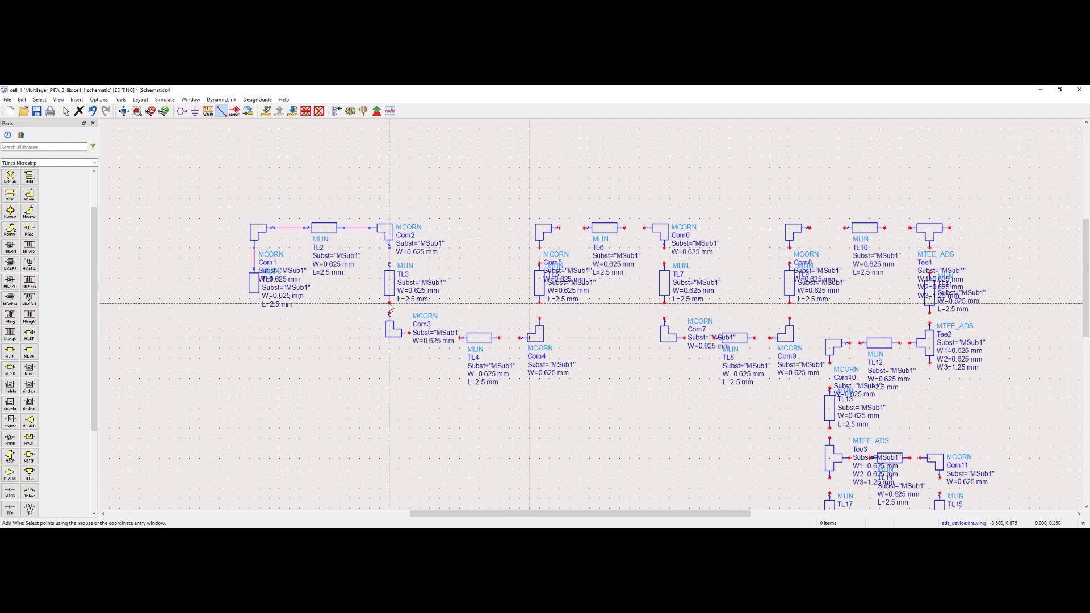
pyautogui.click(389, 313)
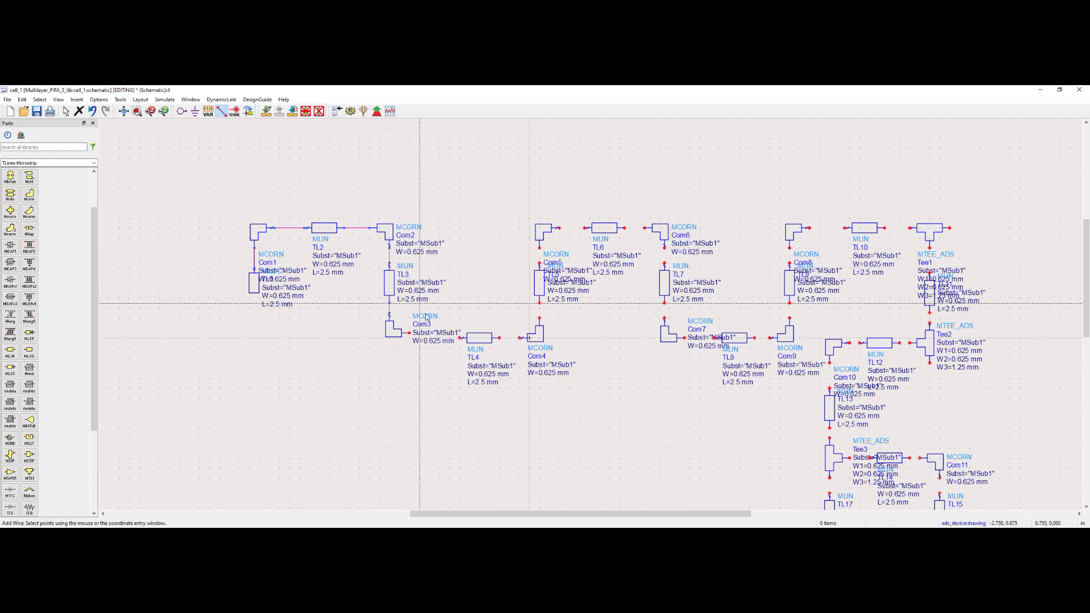
pyautogui.click(463, 339)
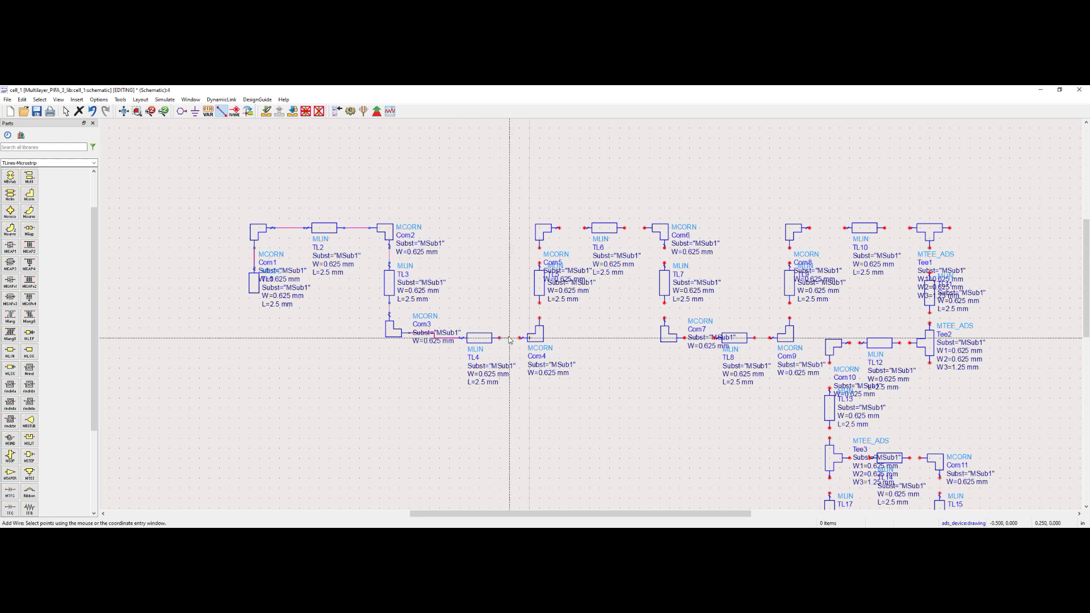
pyautogui.click(520, 338)
pyautogui.click(540, 319)
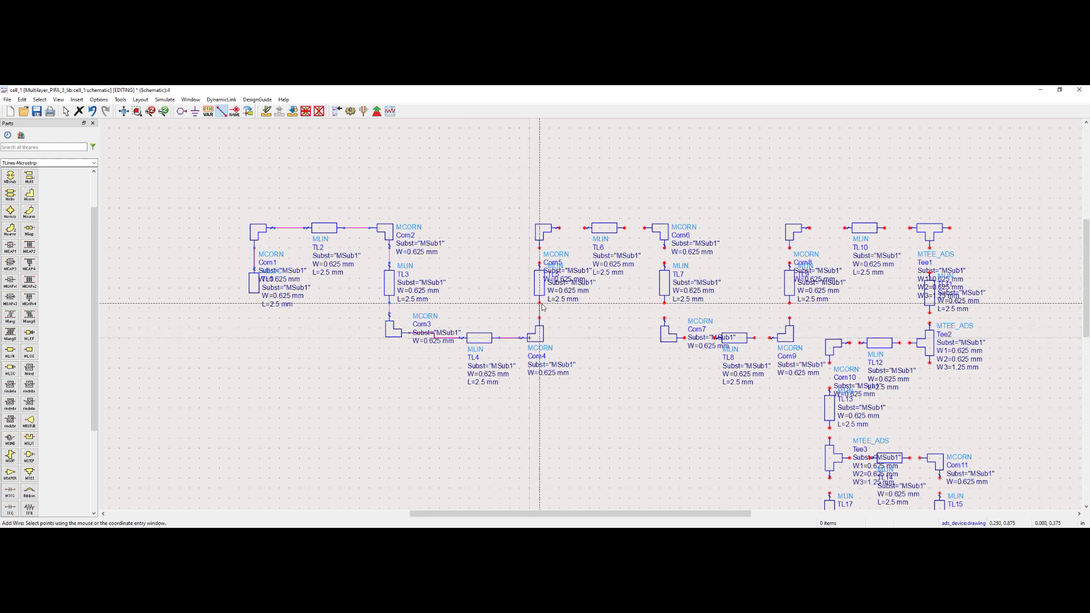
pyautogui.click(539, 305)
# Wire TL5 to Corn5, TL6, Corn6, TL7 and down to Corn7
pyautogui.click(540, 263)
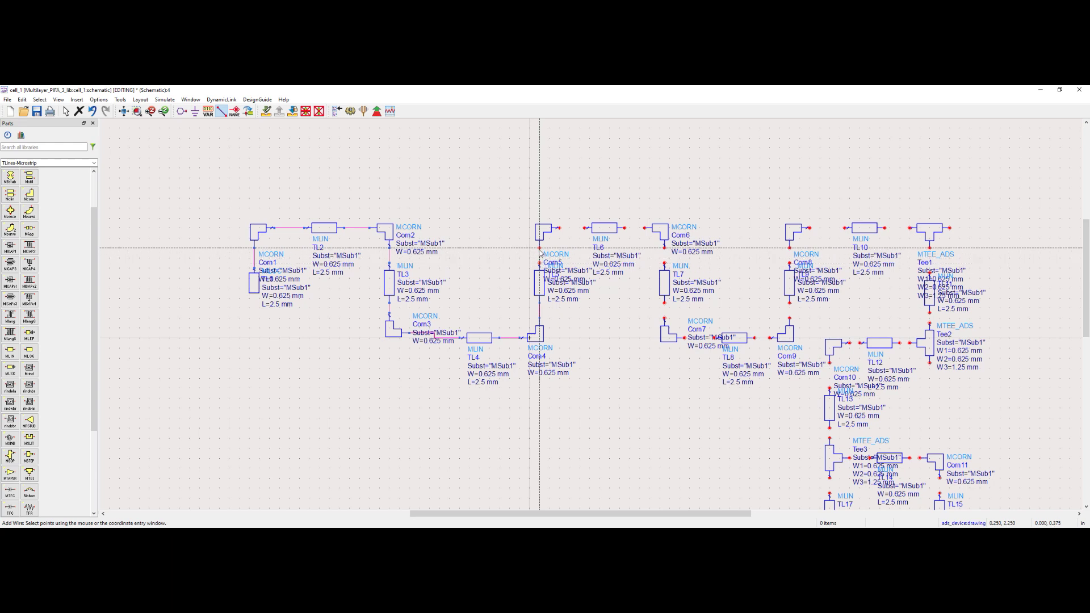
pyautogui.click(539, 248)
pyautogui.click(584, 228)
pyautogui.click(625, 229)
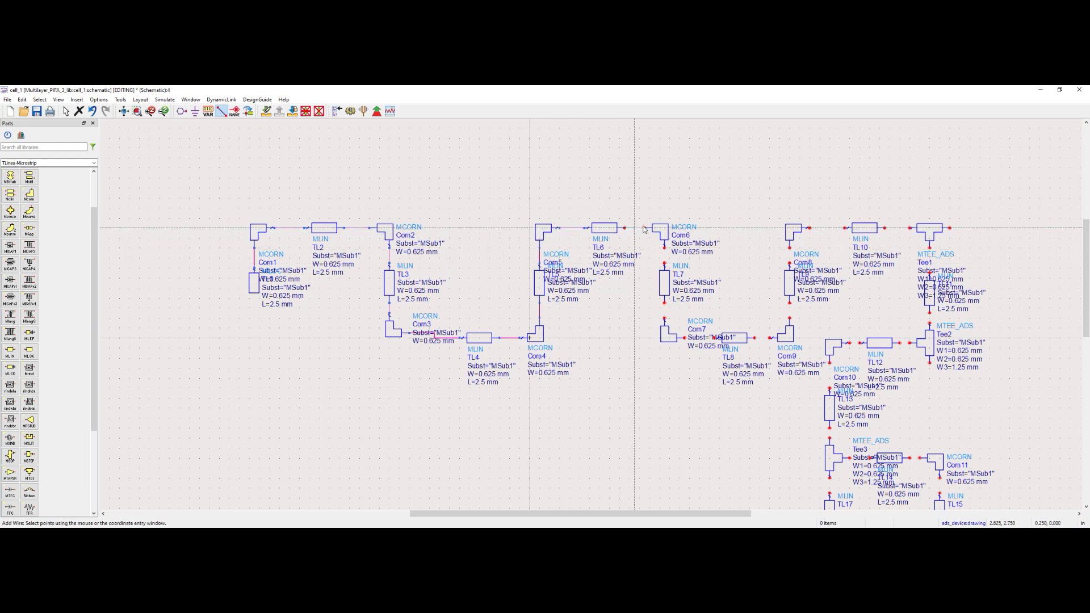
pyautogui.click(652, 231)
pyautogui.click(664, 249)
pyautogui.click(664, 264)
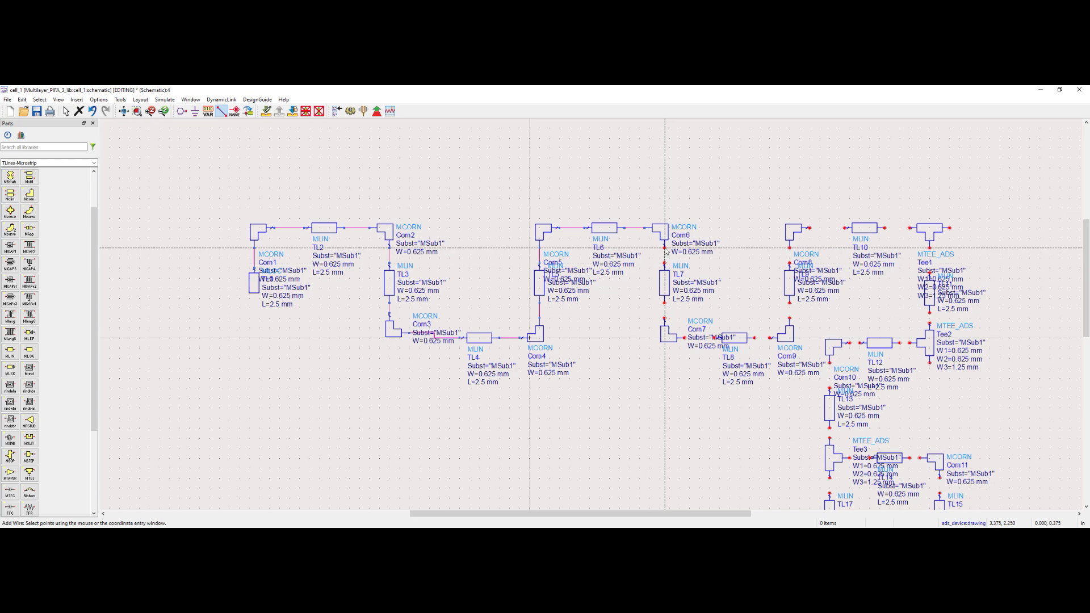
pyautogui.click(664, 302)
pyautogui.click(664, 319)
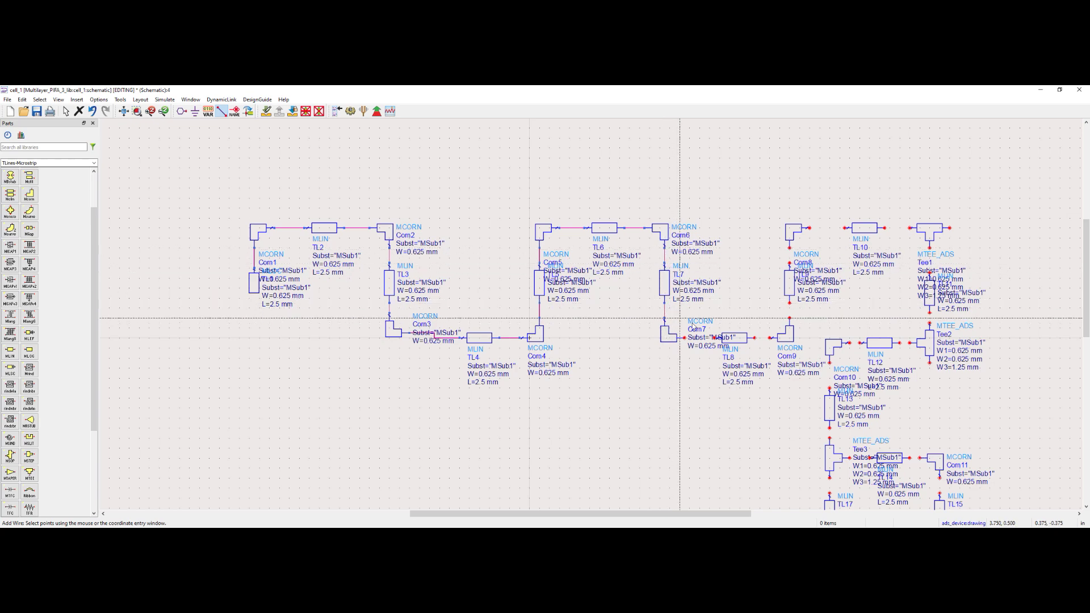
# Connect Corn7 to TL8, TL8 to Corn9, and TL9's bottom pin to Corn9
pyautogui.scroll(-1, 622, 322)
pyautogui.scroll(3, 623, 321)
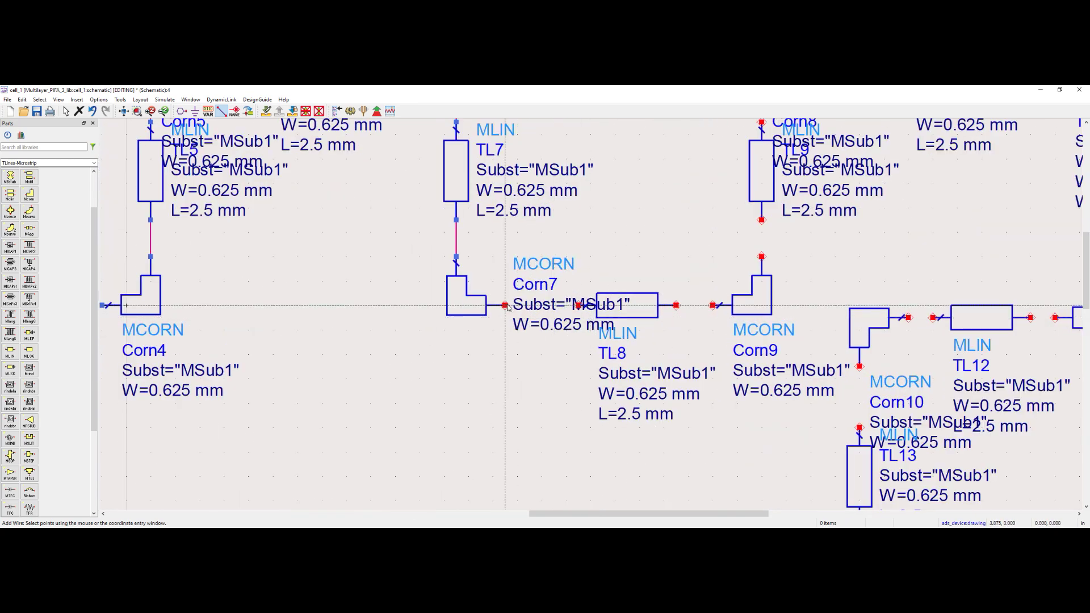
pyautogui.click(578, 305)
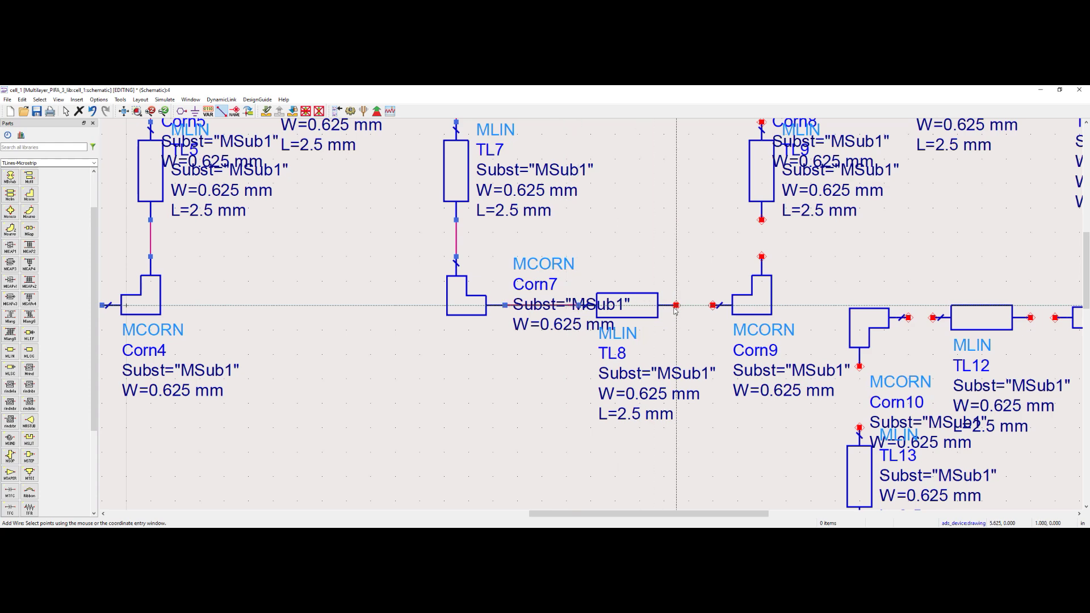
pyautogui.click(712, 306)
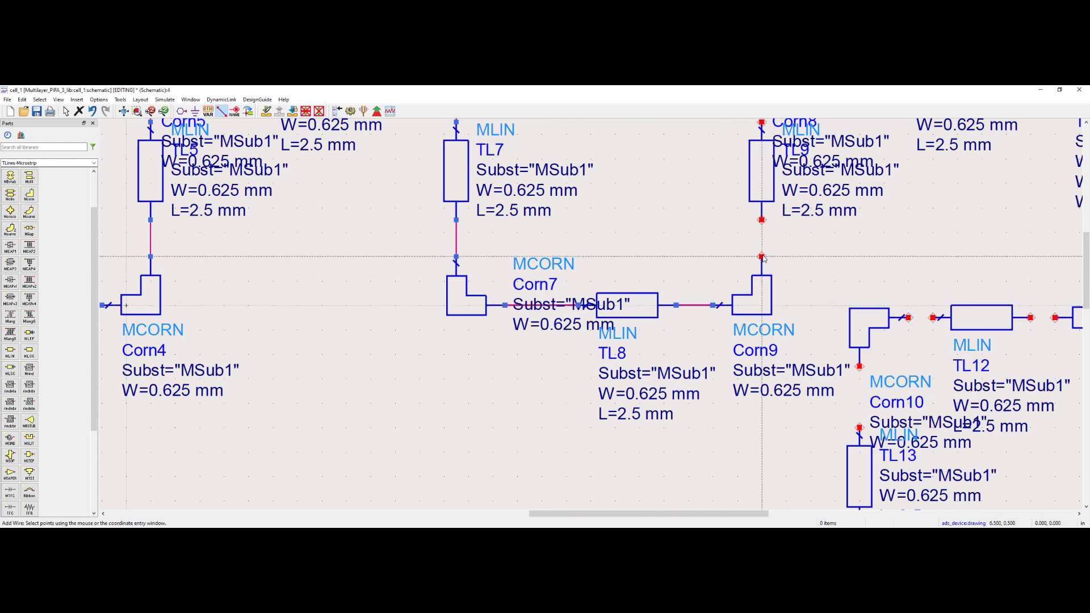
pyautogui.click(762, 221)
pyautogui.scroll(-3, 766, 224)
pyautogui.scroll(3, 559, 271)
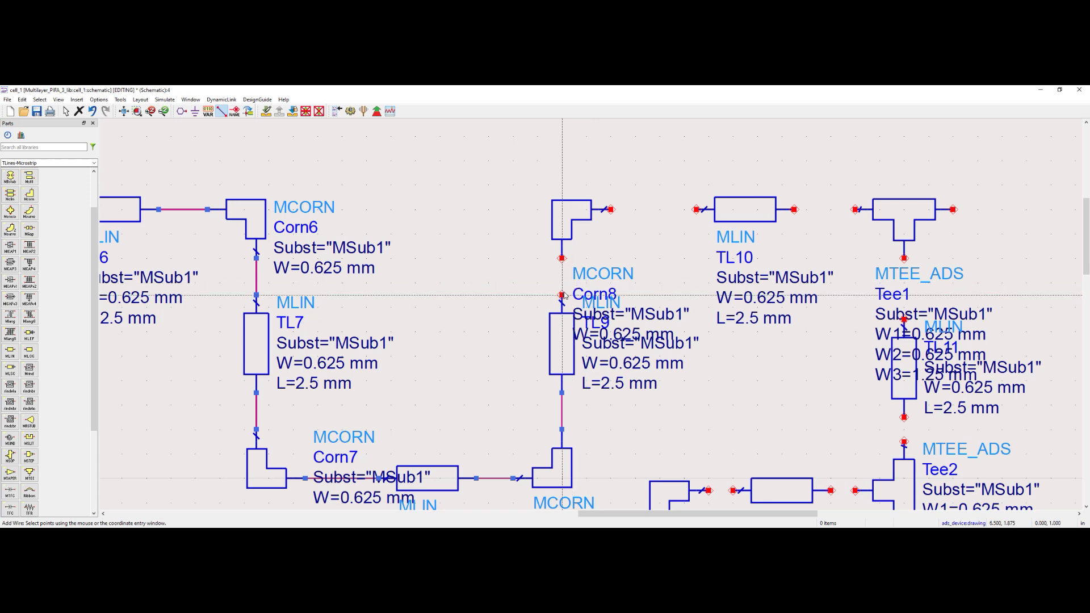
# Wire Corn8 down to TL9 and across TL10 to Tee1, then Tee1 to TL11
pyautogui.click(562, 258)
pyautogui.click(562, 295)
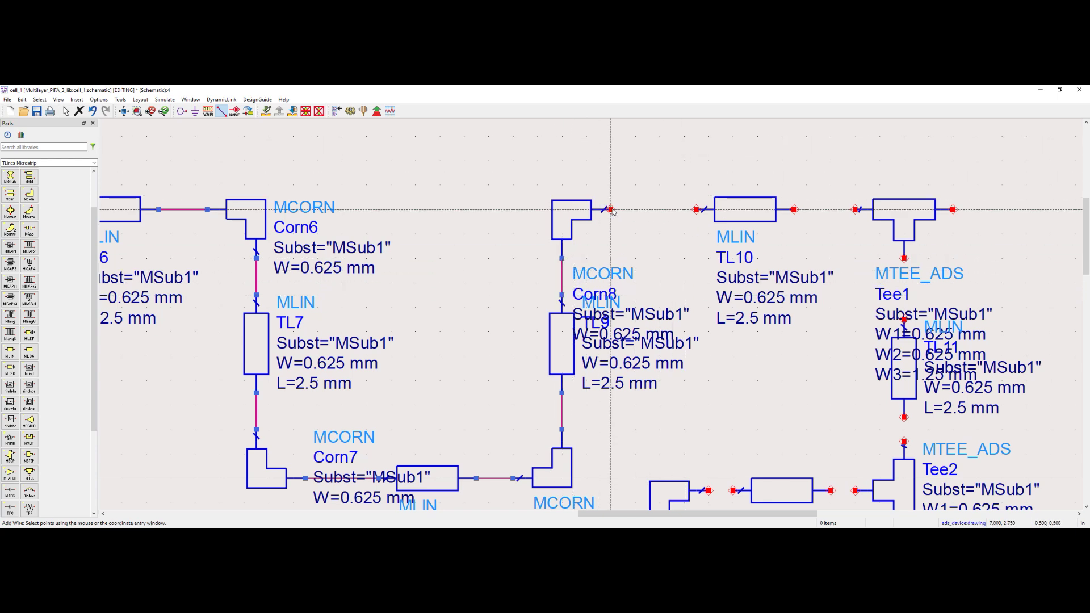
pyautogui.click(696, 209)
pyautogui.click(793, 209)
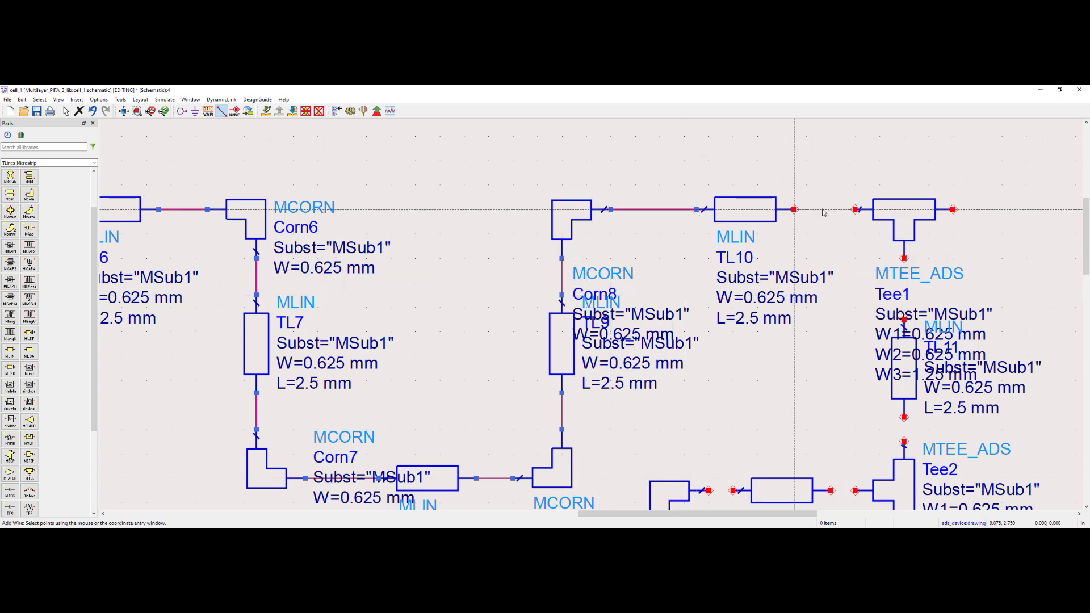
pyautogui.click(855, 210)
pyautogui.click(904, 319)
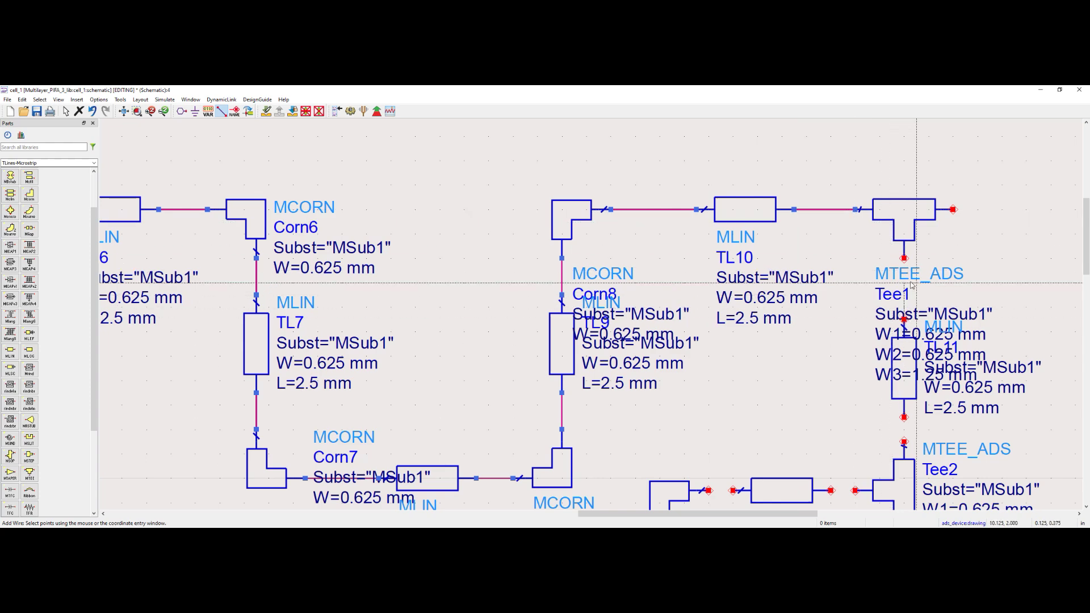
pyautogui.click(904, 258)
pyautogui.scroll(-2, 599, 318)
pyautogui.scroll(2, 601, 318)
# Connect TL11 to Tee2, Tee2 to TL12, and TL12 to Corn10
pyautogui.click(618, 289)
pyautogui.click(618, 272)
pyautogui.click(588, 318)
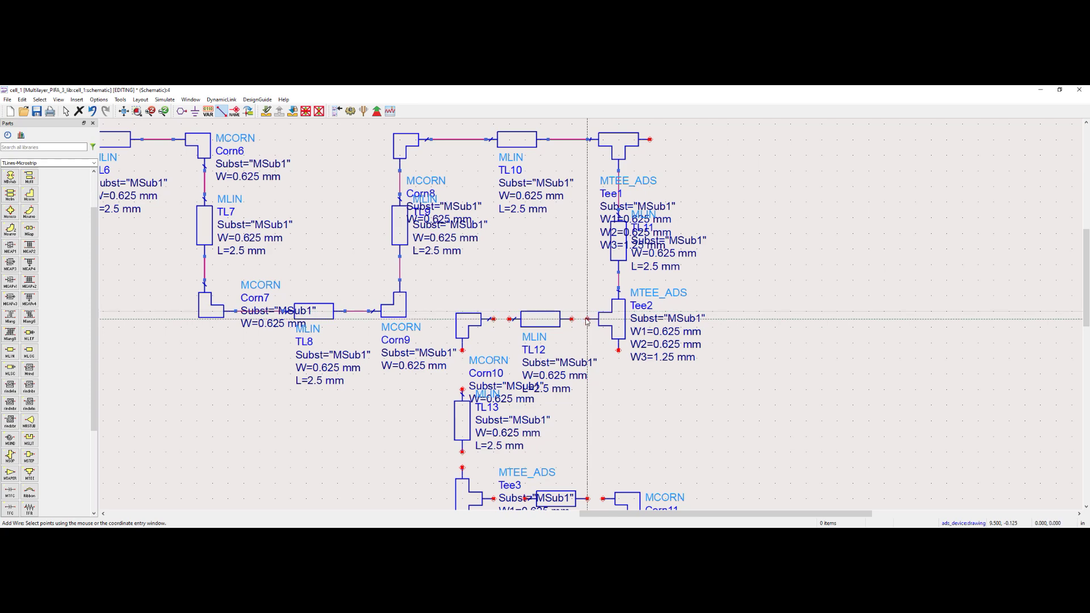
pyautogui.click(572, 319)
pyautogui.click(494, 319)
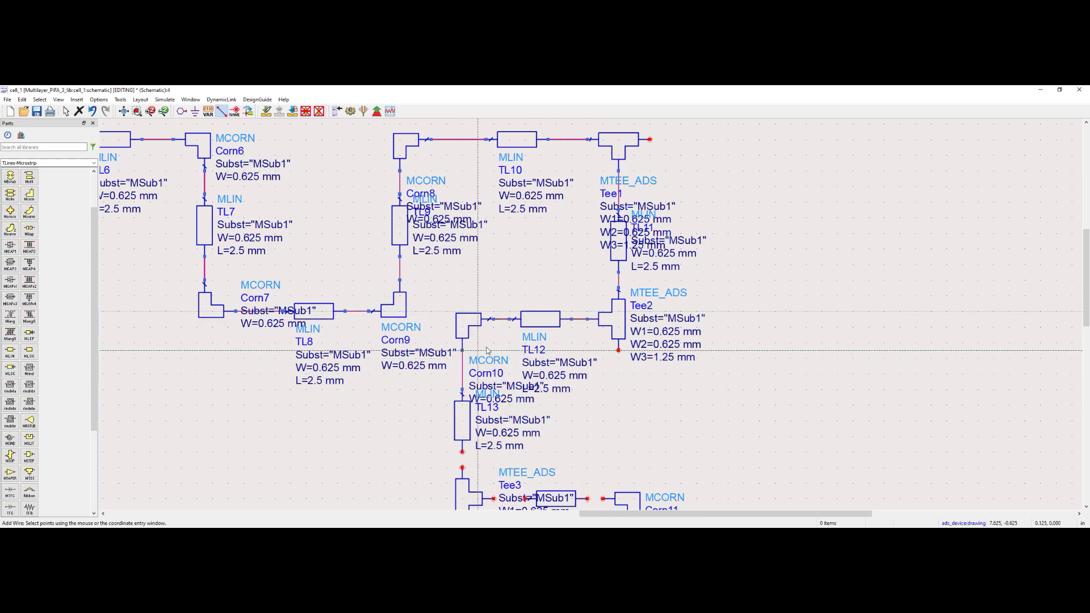
pyautogui.scroll(-2, 464, 361)
pyautogui.scroll(-2, 599, 339)
pyautogui.scroll(4, 599, 339)
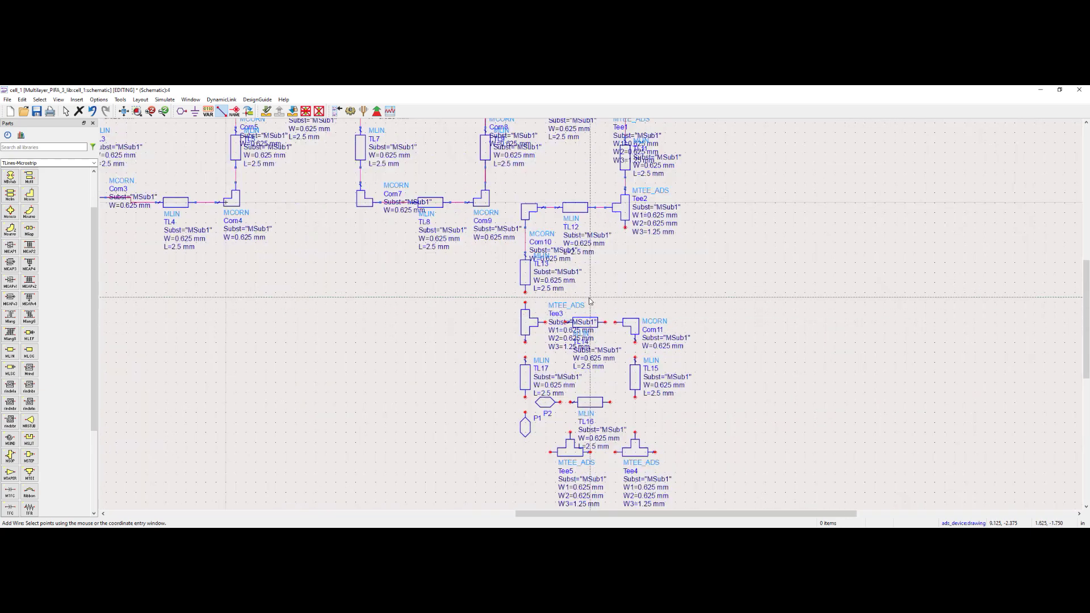
# Wire TL13 and TL14 to Tee3, Tee3 down to TL17, and port P1 to TL17
pyautogui.click(503, 291)
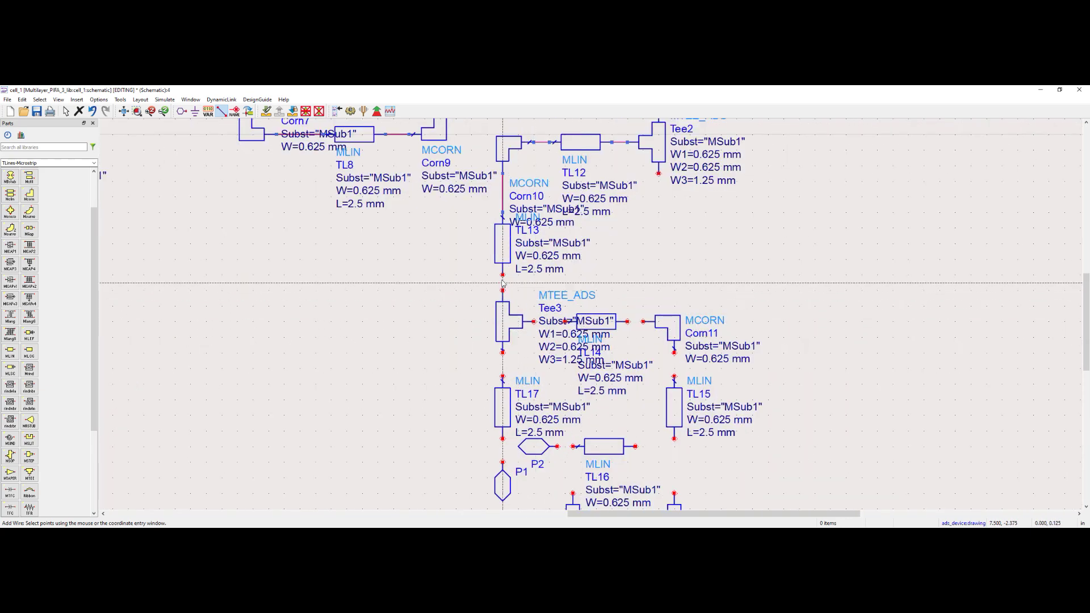
pyautogui.click(502, 275)
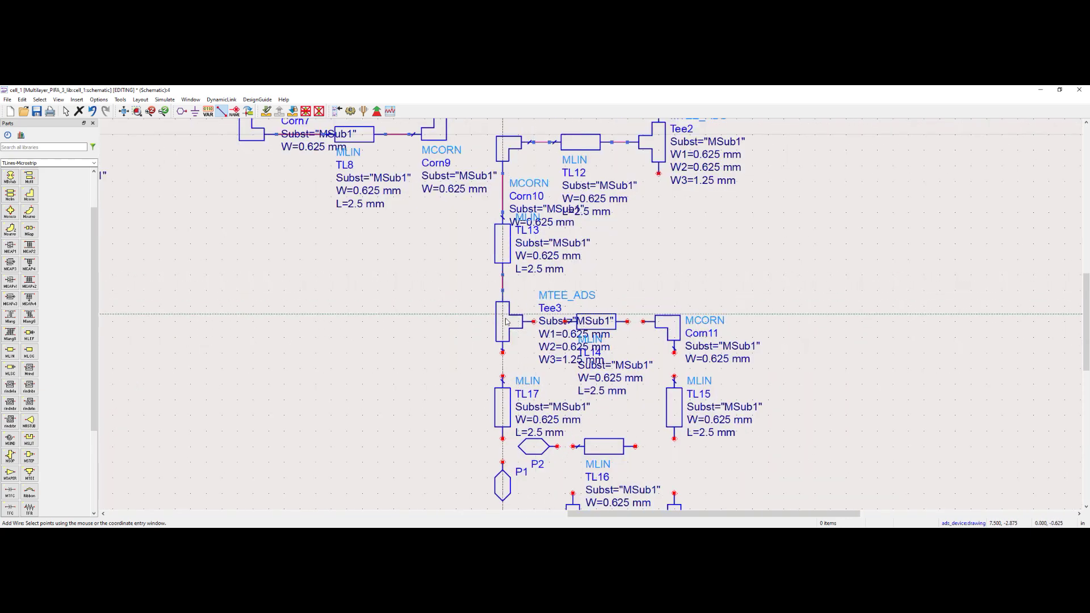
pyautogui.click(565, 321)
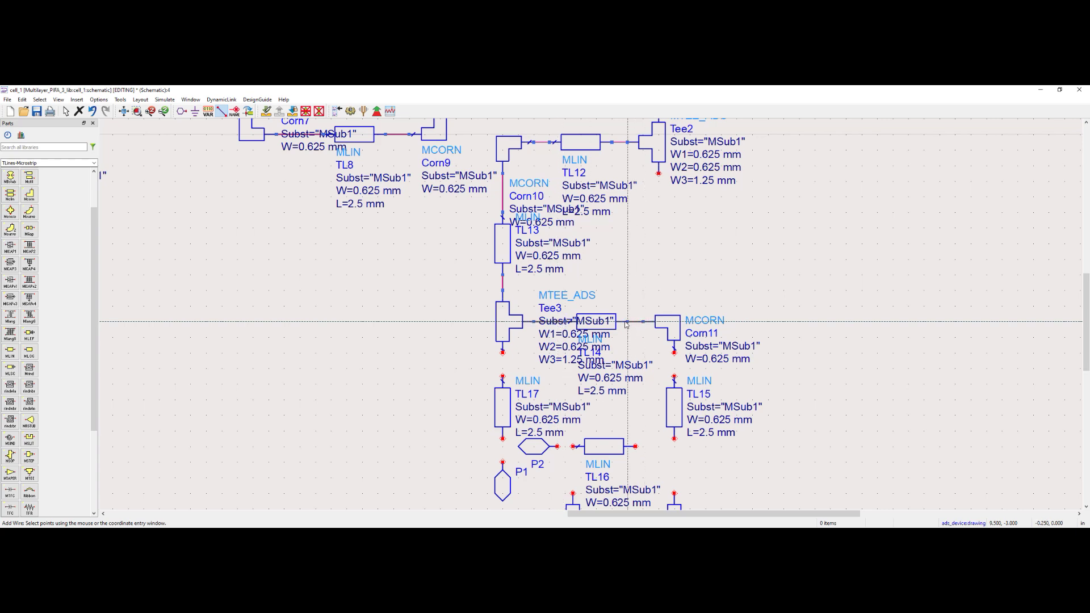
pyautogui.scroll(-3, 626, 323)
pyautogui.scroll(4, 458, 326)
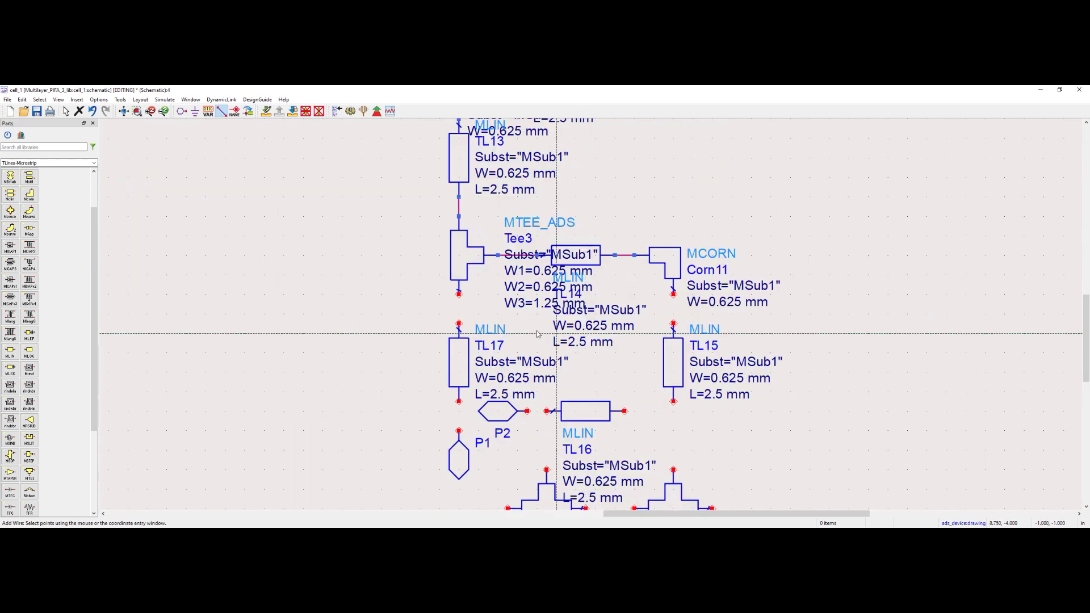
pyautogui.click(458, 327)
pyautogui.click(459, 293)
pyautogui.click(459, 430)
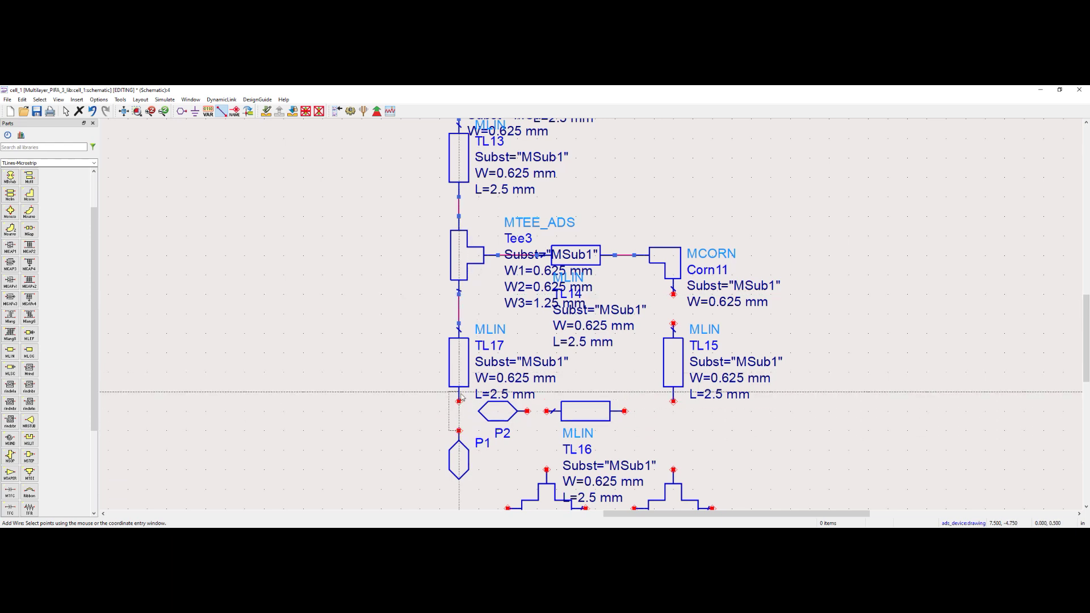
pyautogui.click(458, 401)
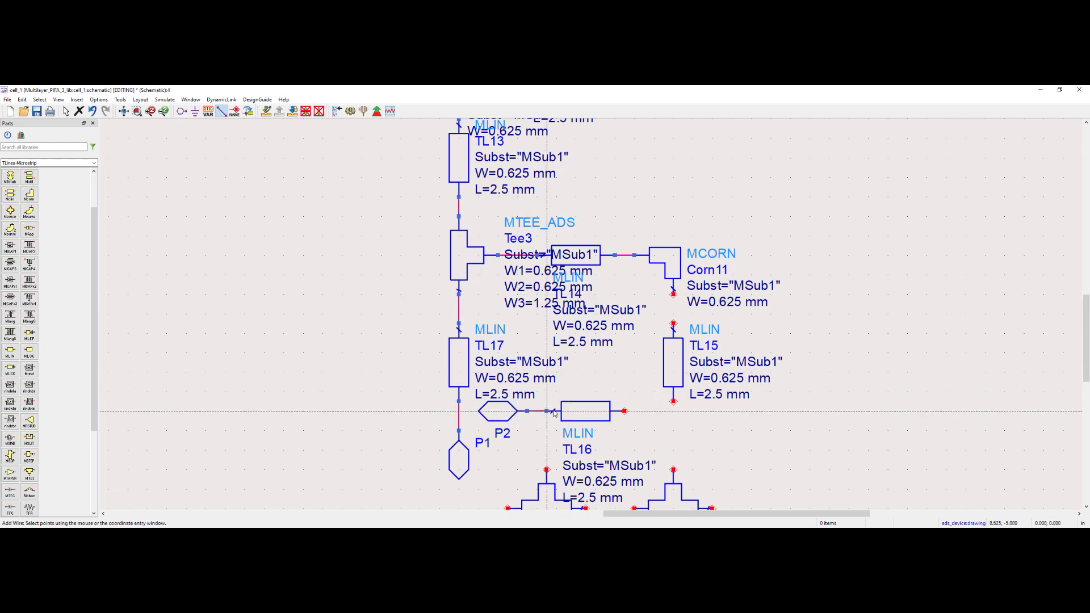
# Connect TL16's right end to TL15, and TL15's top pin to Corn11
pyautogui.click(624, 411)
pyautogui.click(673, 401)
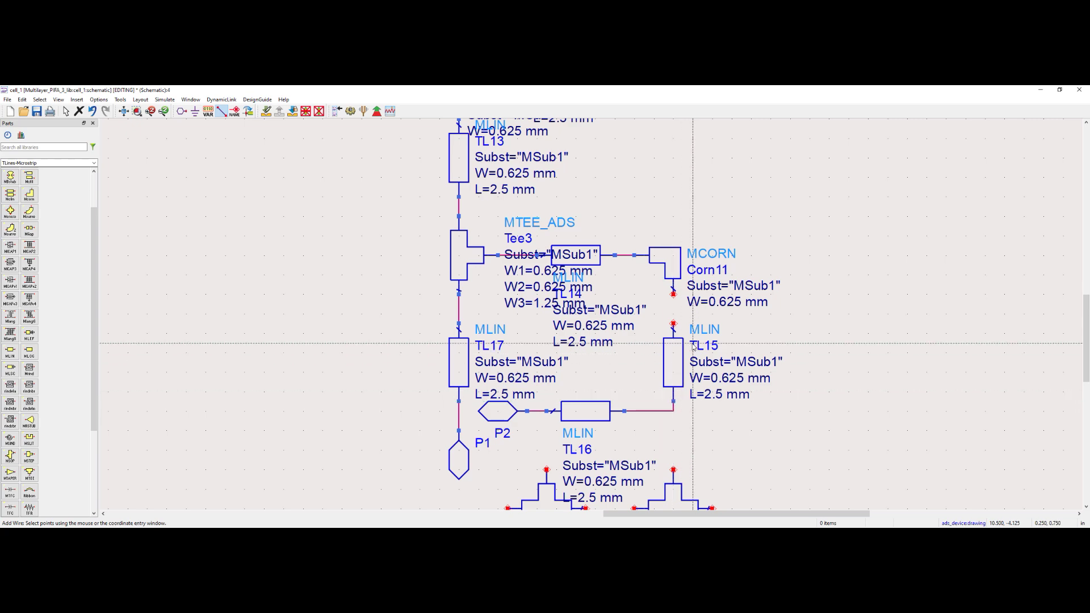
pyautogui.click(673, 324)
pyautogui.click(673, 293)
pyautogui.scroll(-2, 673, 300)
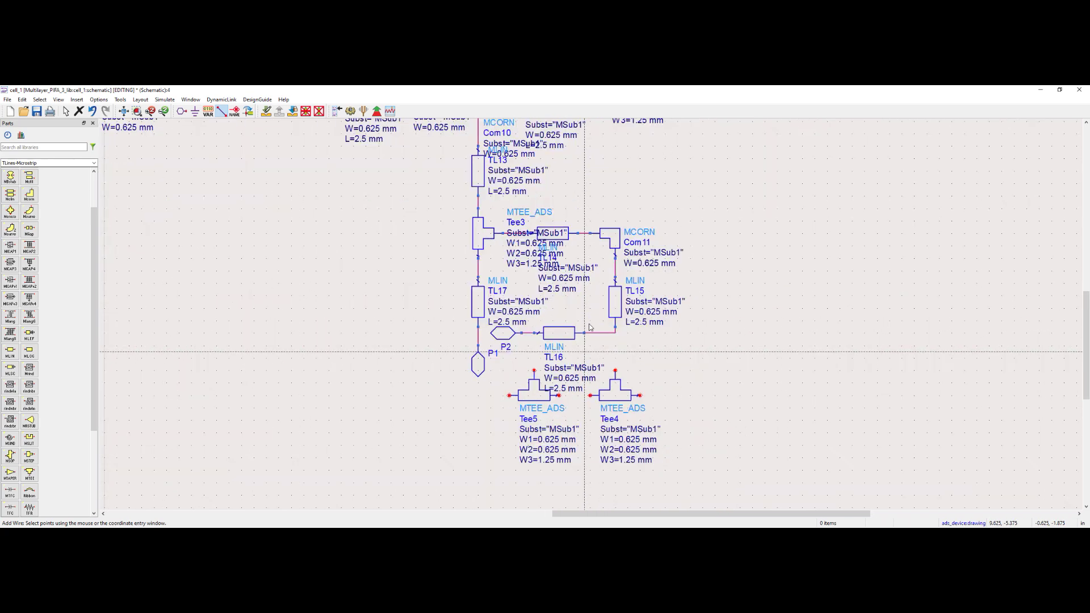
pyautogui.scroll(2, 589, 328)
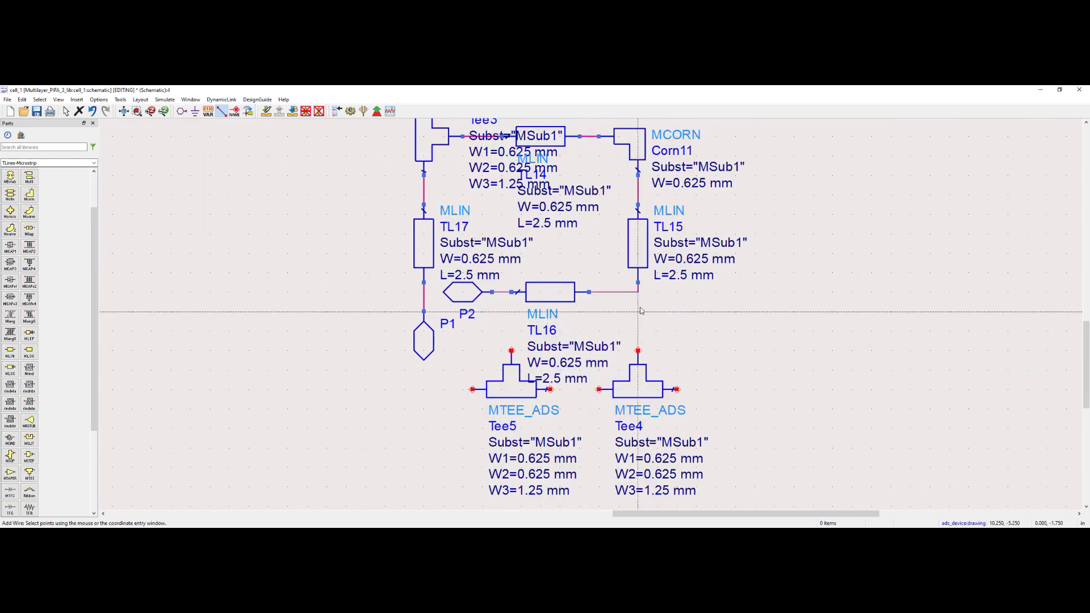
# Link Tee5 to Tee4 and Tee4's top pin to the TL16–TL15 corner, then end wiring
pyautogui.click(550, 389)
pyautogui.click(598, 389)
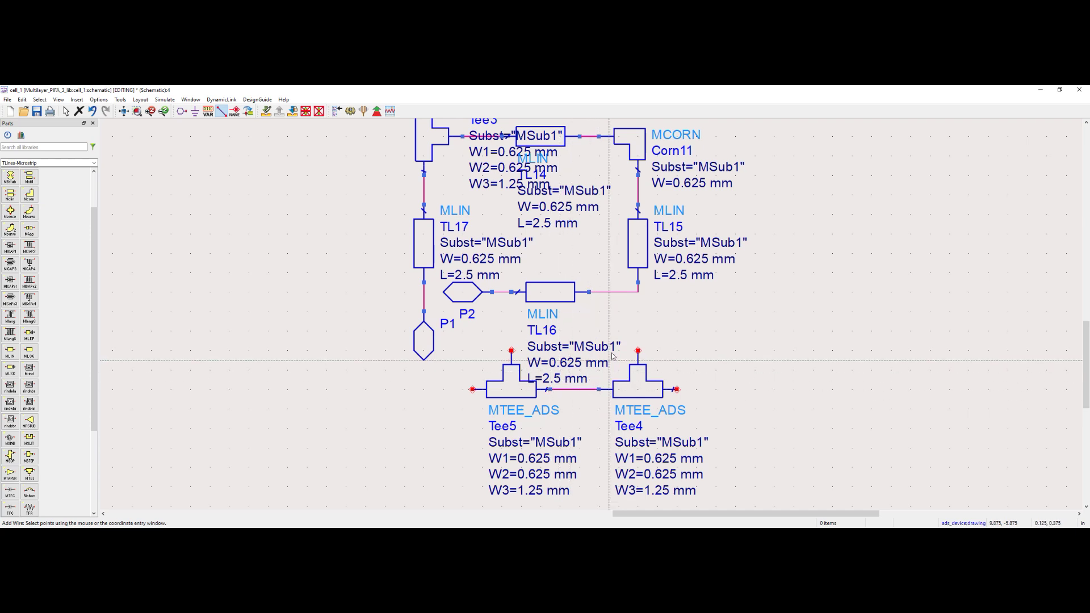
pyautogui.click(638, 351)
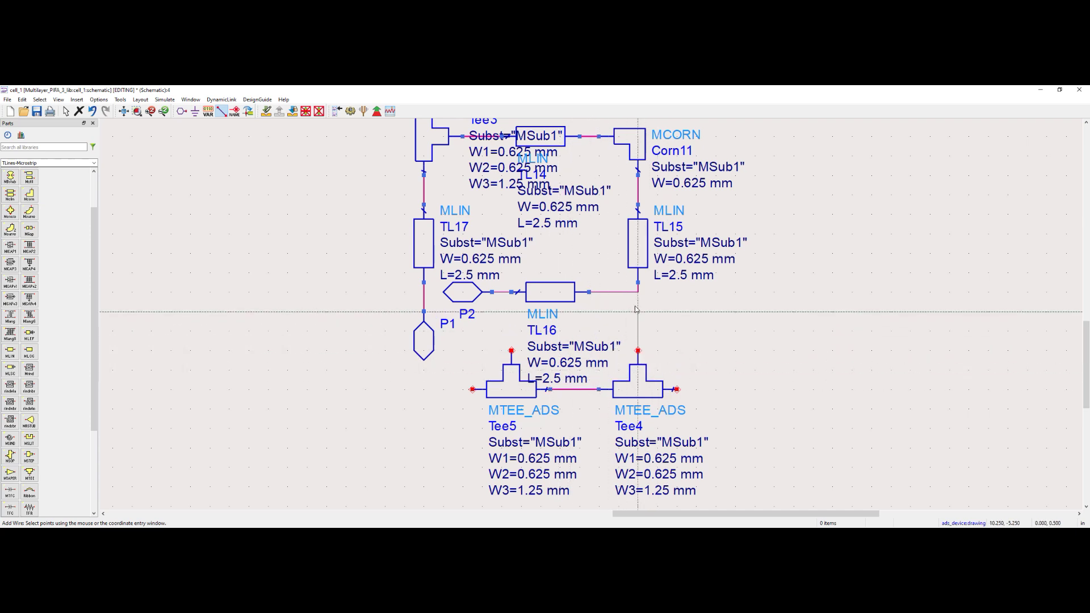
pyautogui.click(638, 292)
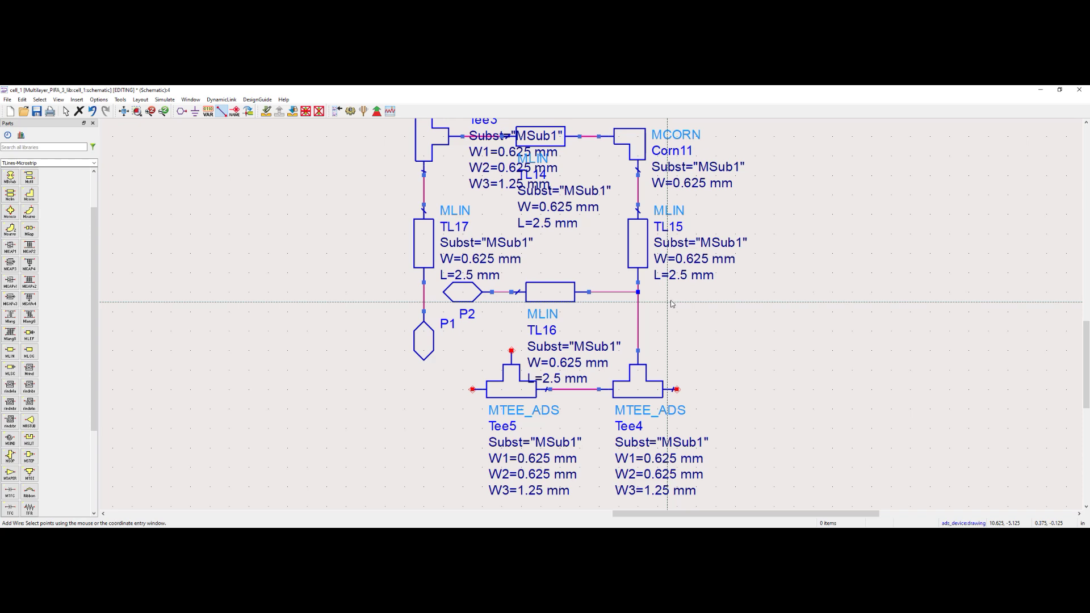
pyautogui.rightClick(720, 304)
pyautogui.click(738, 310)
pyautogui.scroll(-5, 581, 314)
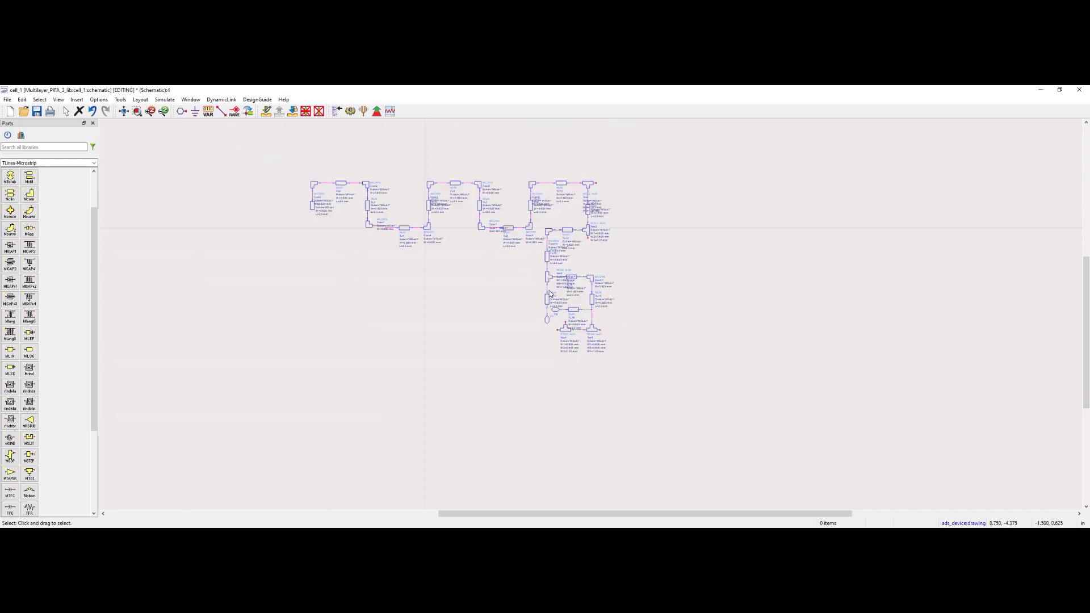
# Move Corn1's label above the corner and TL1's label beside the stub
pyautogui.scroll(1, 550, 294)
pyautogui.scroll(2, 389, 241)
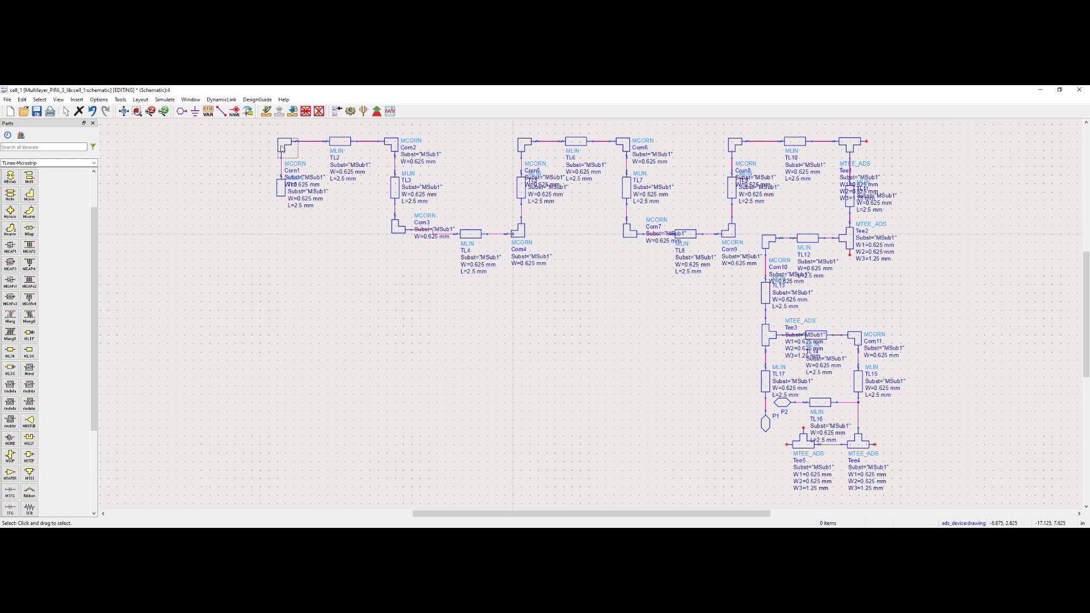
pyautogui.rightClick(281, 149)
pyautogui.click(318, 211)
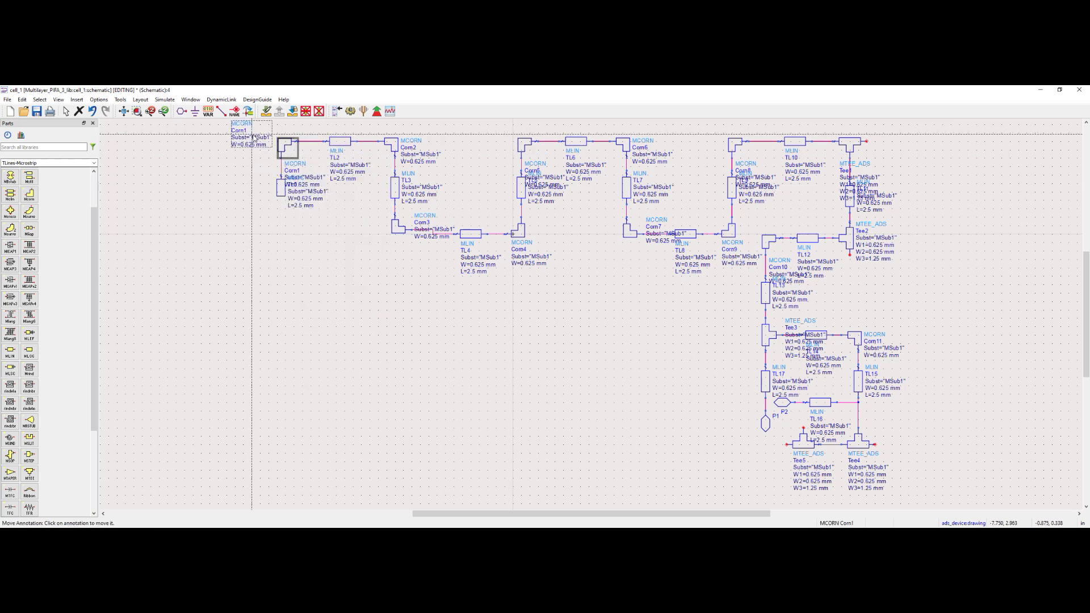
pyautogui.click(256, 139)
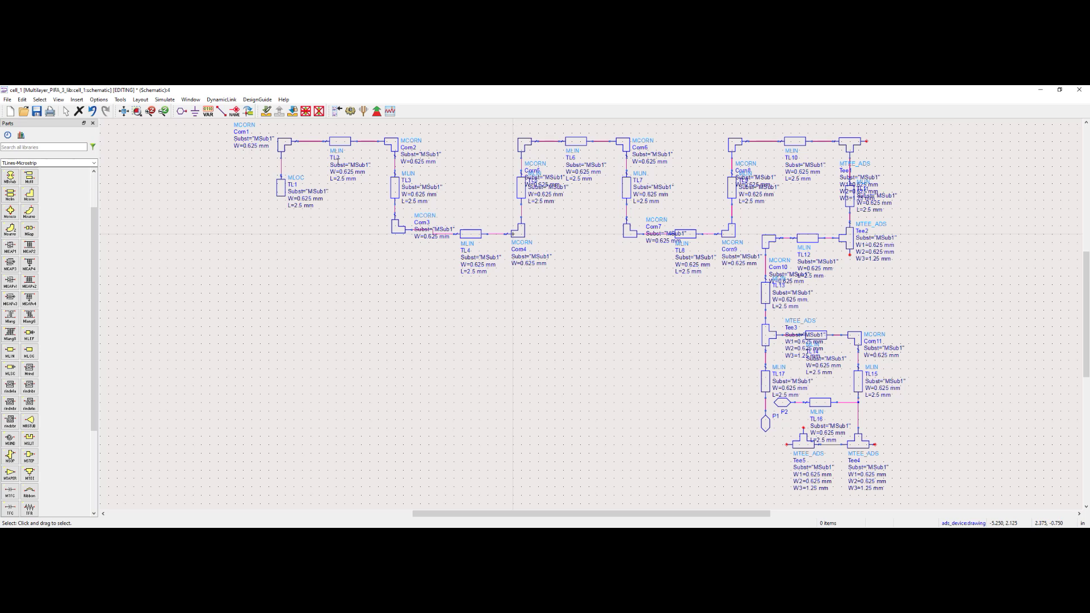
pyautogui.rightClick(284, 191)
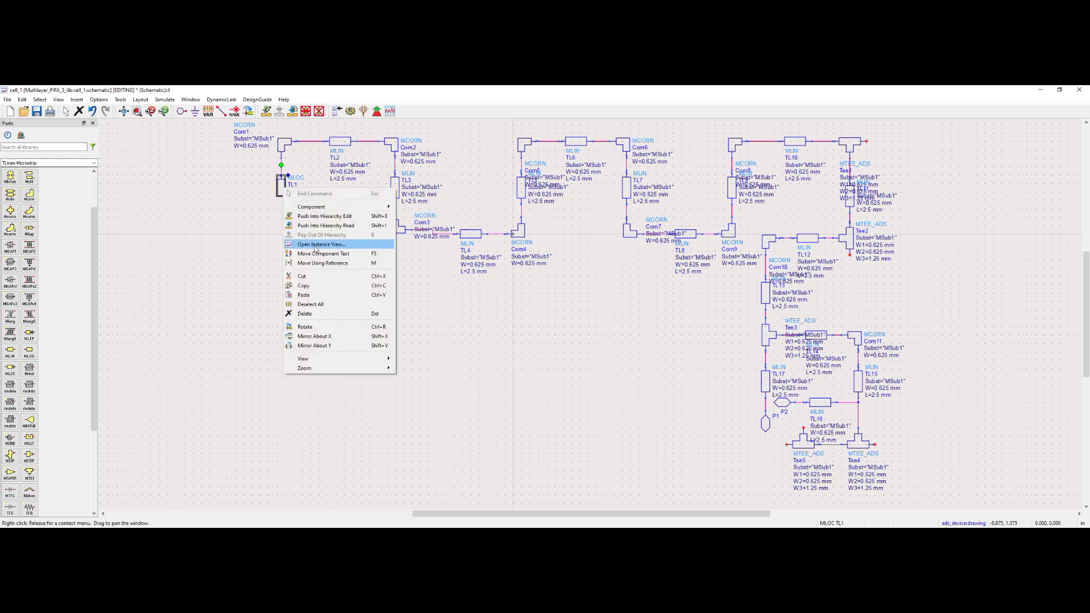
pyautogui.click(324, 250)
pyautogui.click(288, 217)
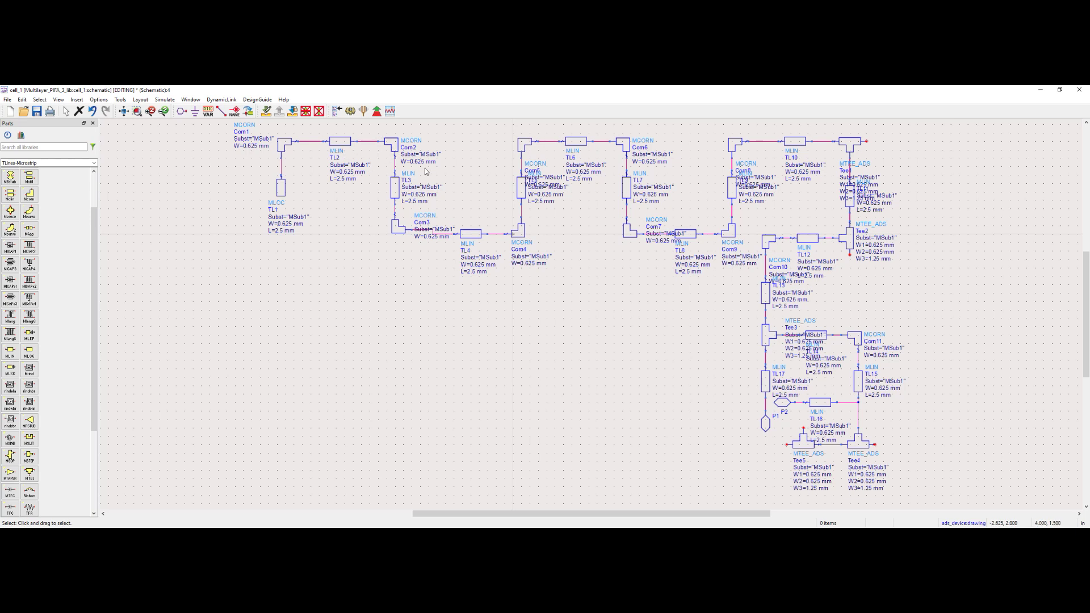
# Move Corn3's label below the corner and nudge TL4 and Corn4 into line
pyautogui.rightClick(398, 228)
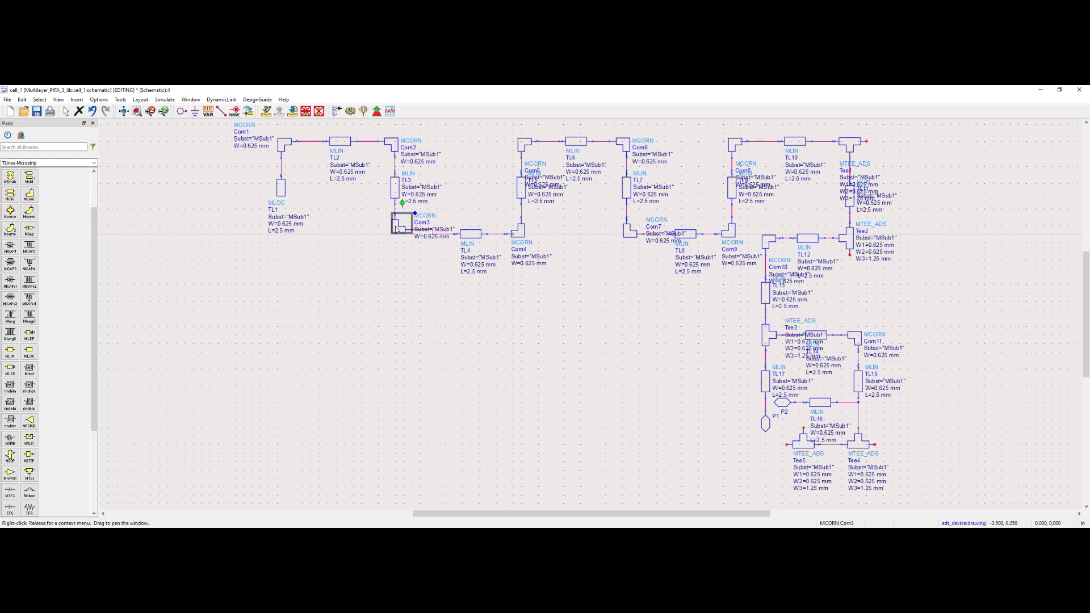
pyautogui.click(433, 295)
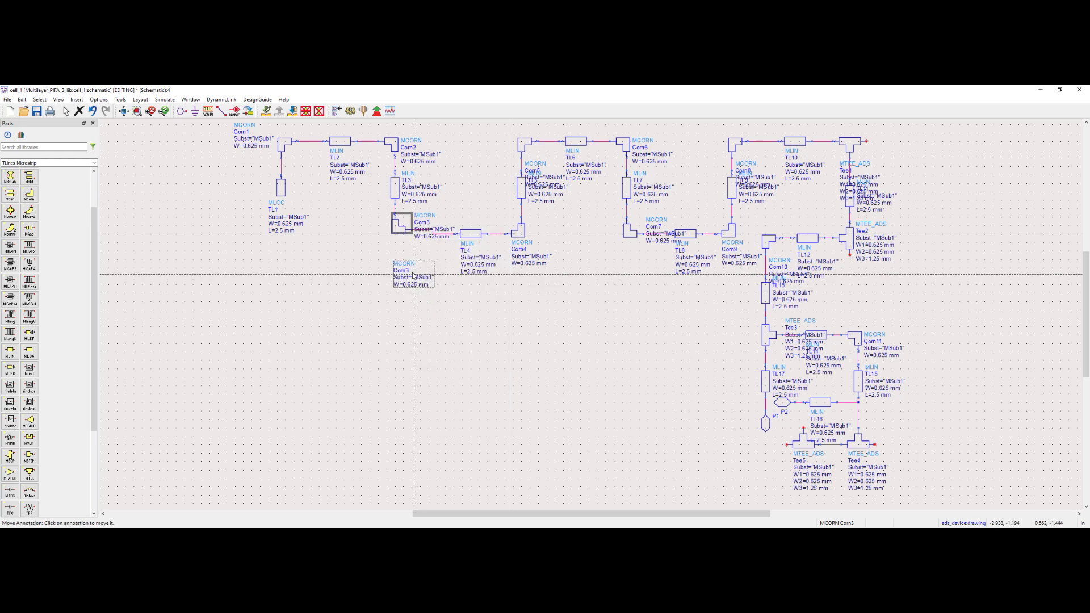
pyautogui.click(441, 250)
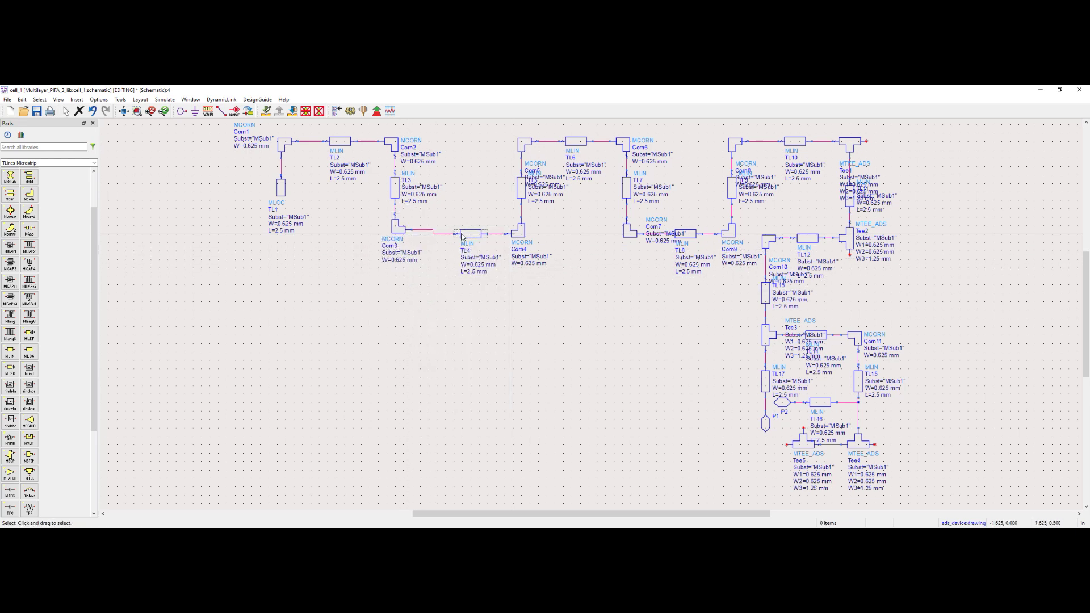
pyautogui.moveTo(461, 236); pyautogui.dragTo(454, 236)
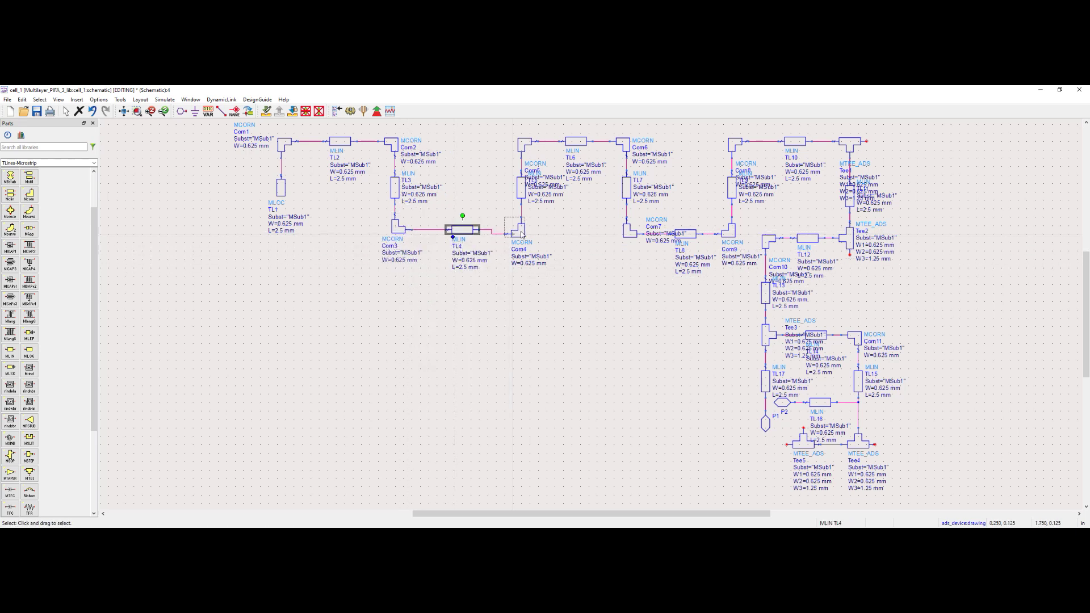
pyautogui.moveTo(521, 233); pyautogui.dragTo(517, 230)
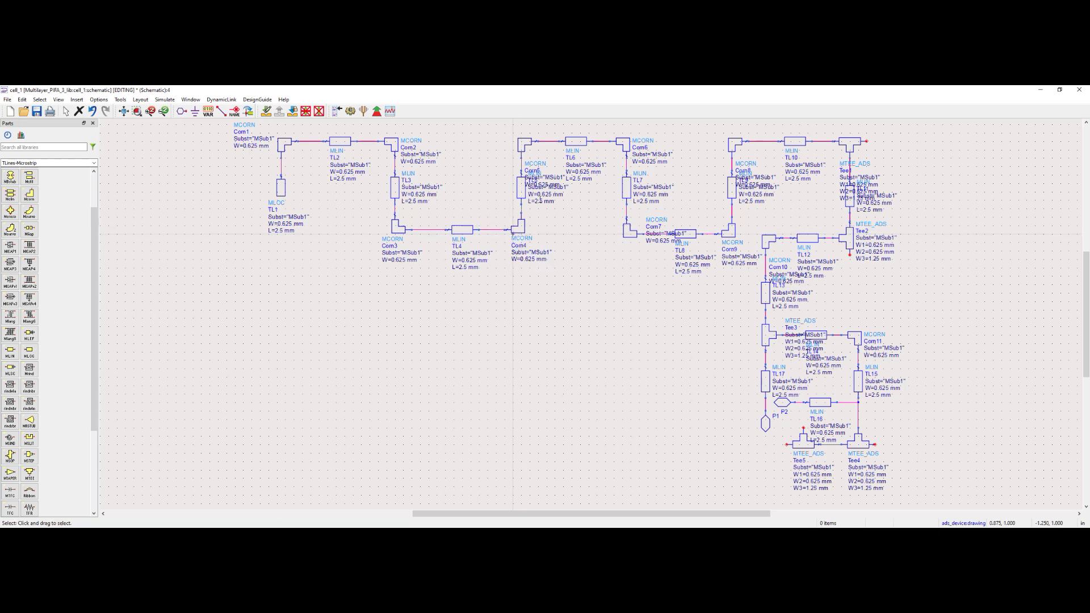
# Reposition the labels of Corn5 (above), Corn7 (below) and Corn8 (left) clear of the lines
pyautogui.rightClick(532, 151)
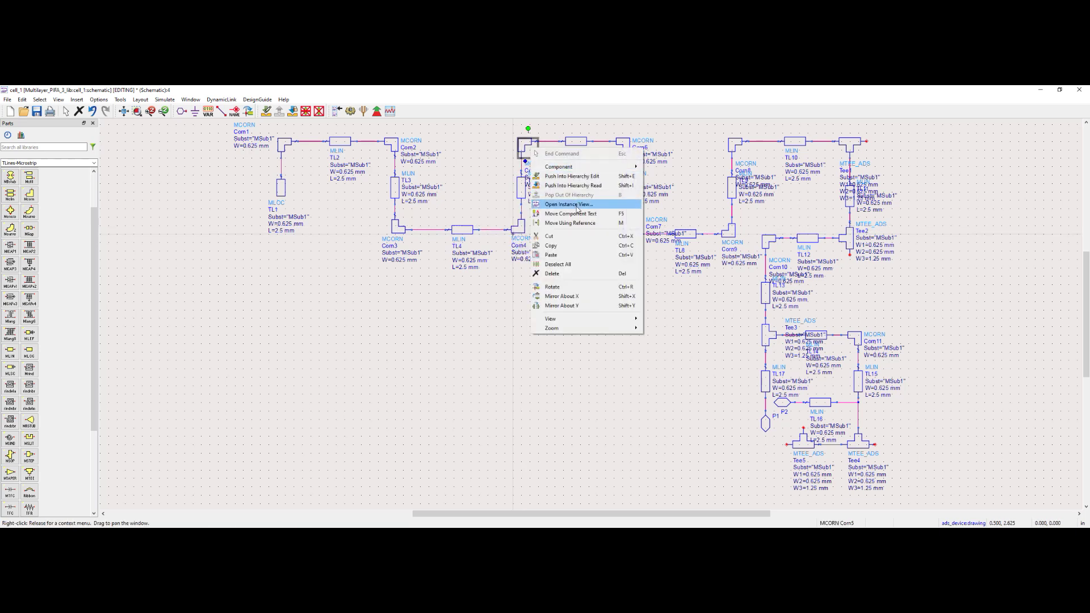
pyautogui.click(559, 210)
pyautogui.click(495, 152)
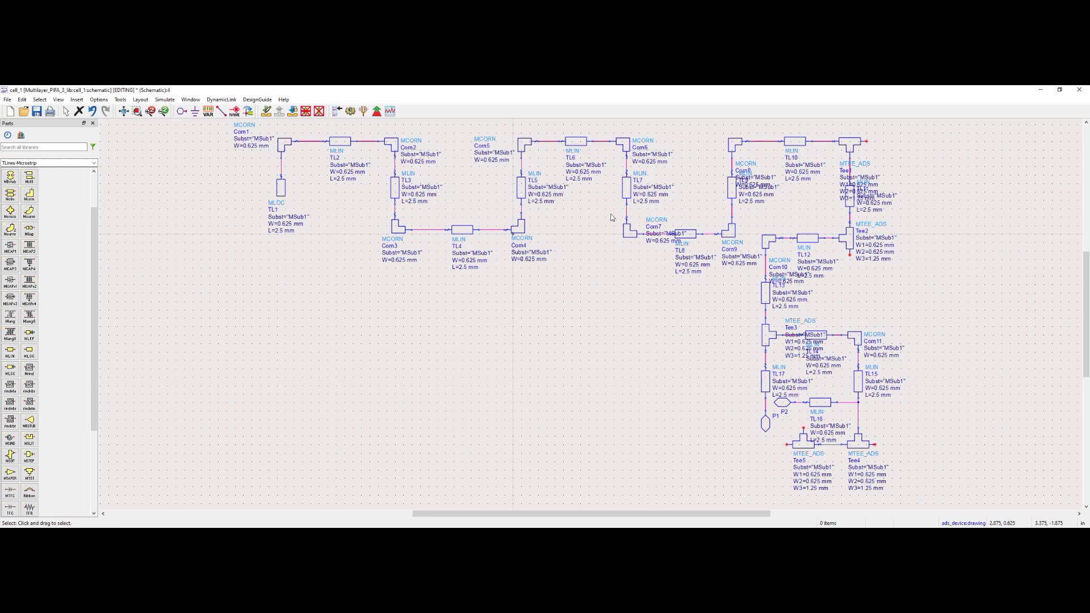
pyautogui.rightClick(635, 237)
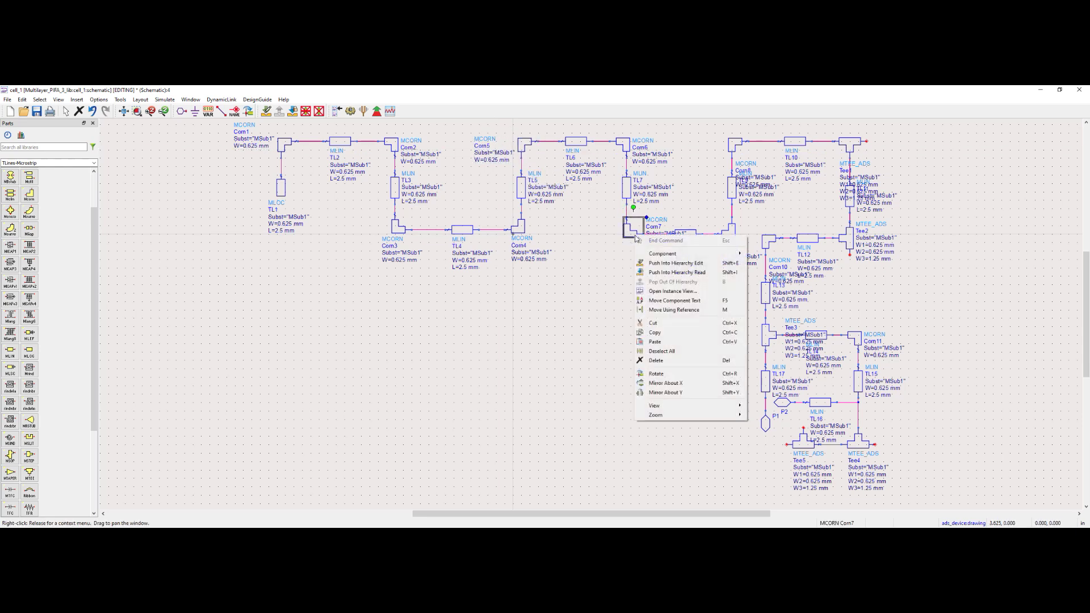
pyautogui.click(668, 303)
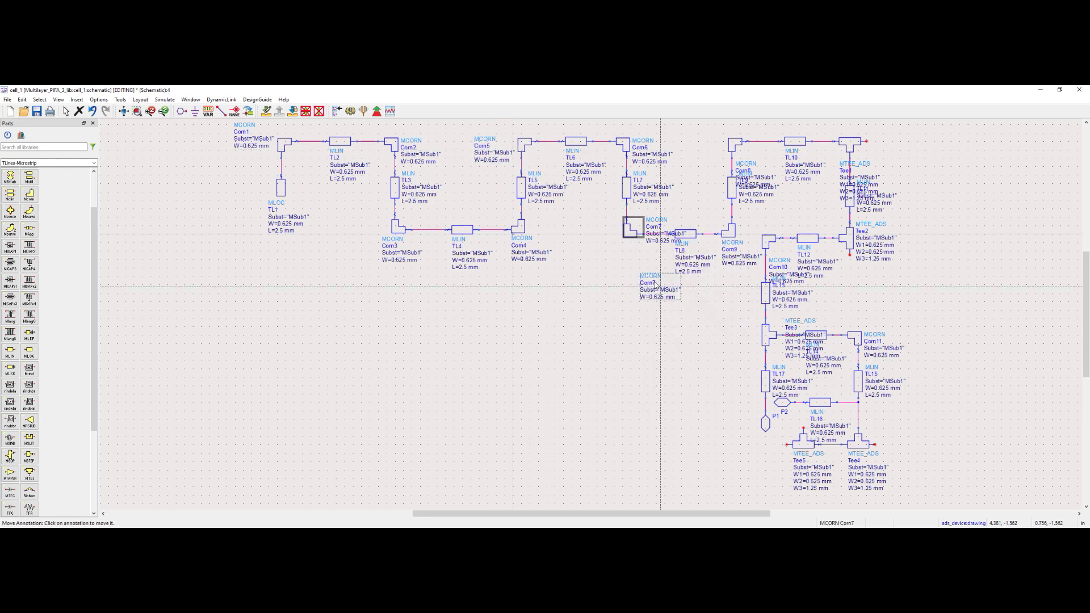
pyautogui.click(637, 256)
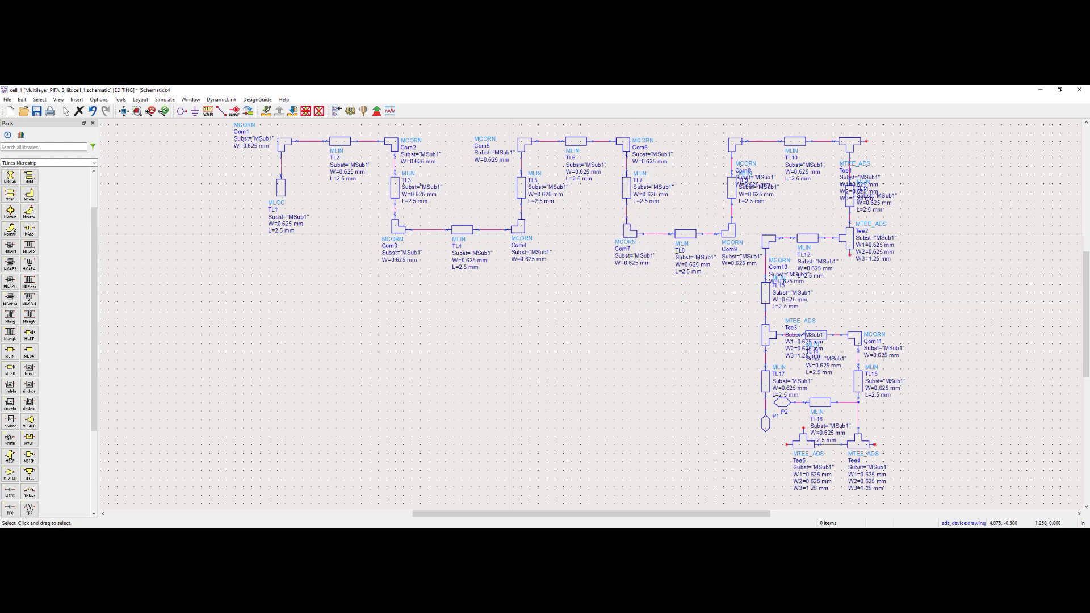
pyautogui.rightClick(737, 147)
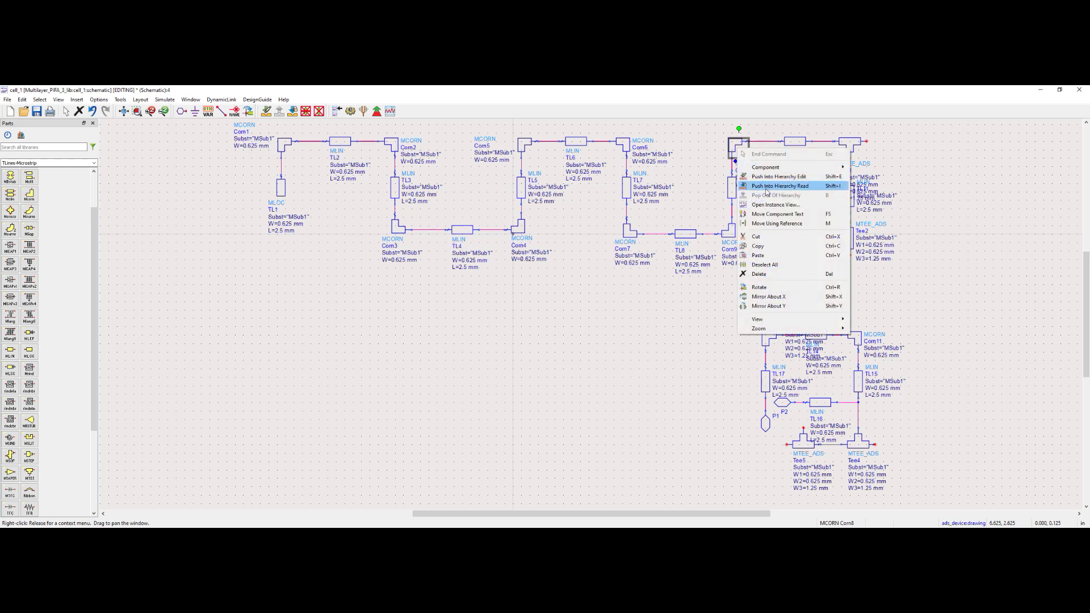
pyautogui.click(774, 211)
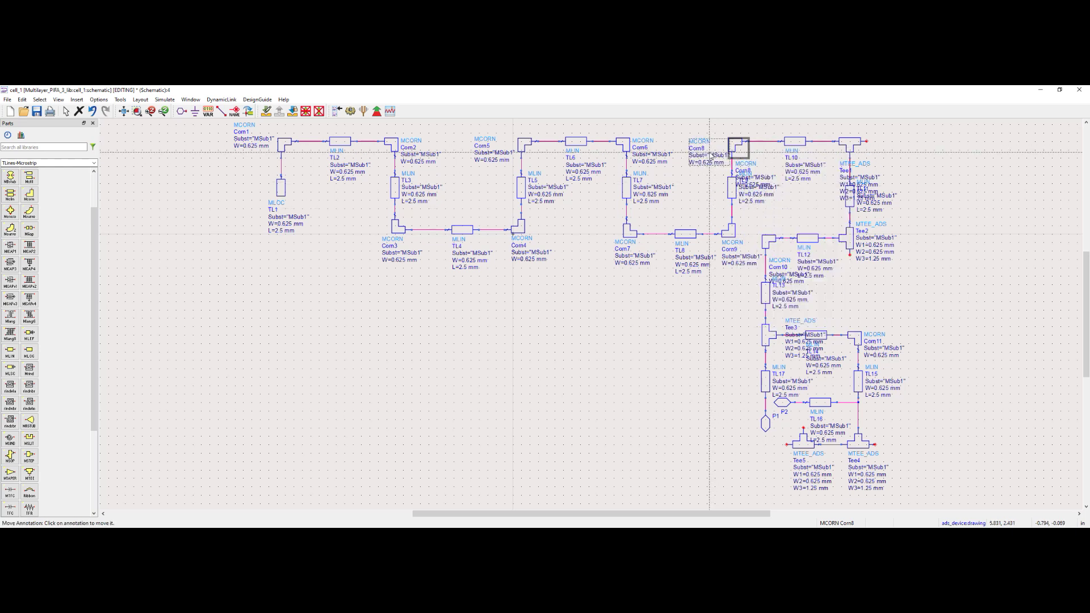
pyautogui.click(710, 151)
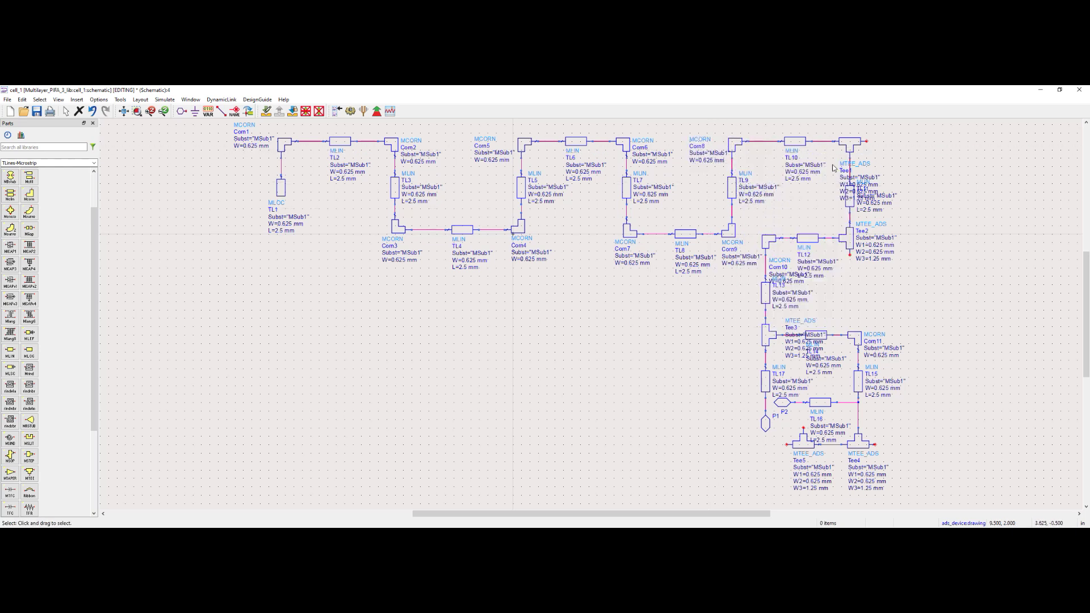
# Move Tee1's label right, TL13's label left, and Corn10's label above their components
pyautogui.rightClick(849, 147)
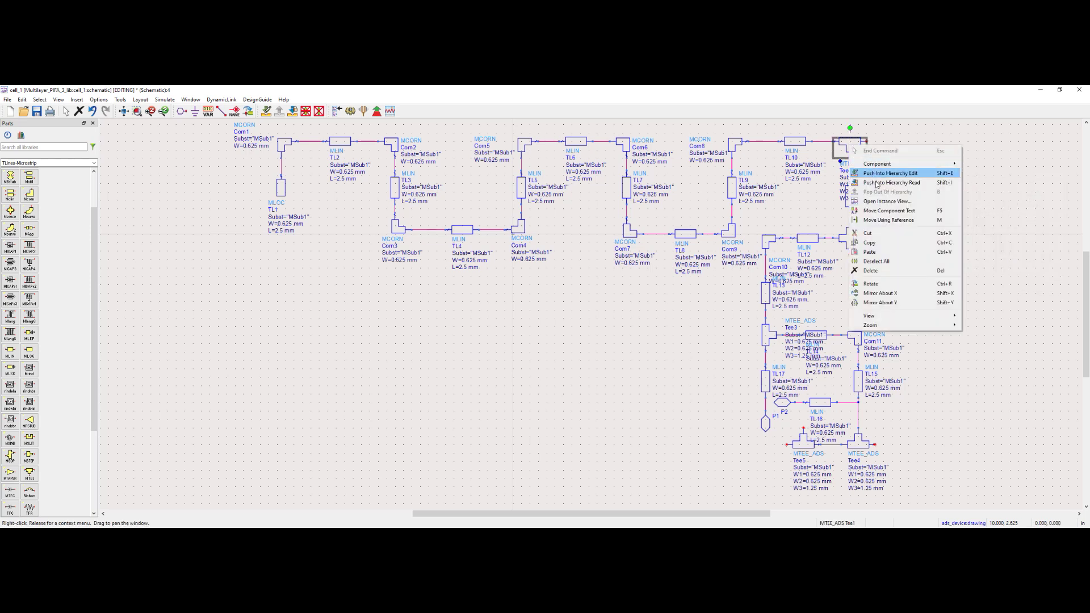
pyautogui.click(886, 210)
pyautogui.click(894, 155)
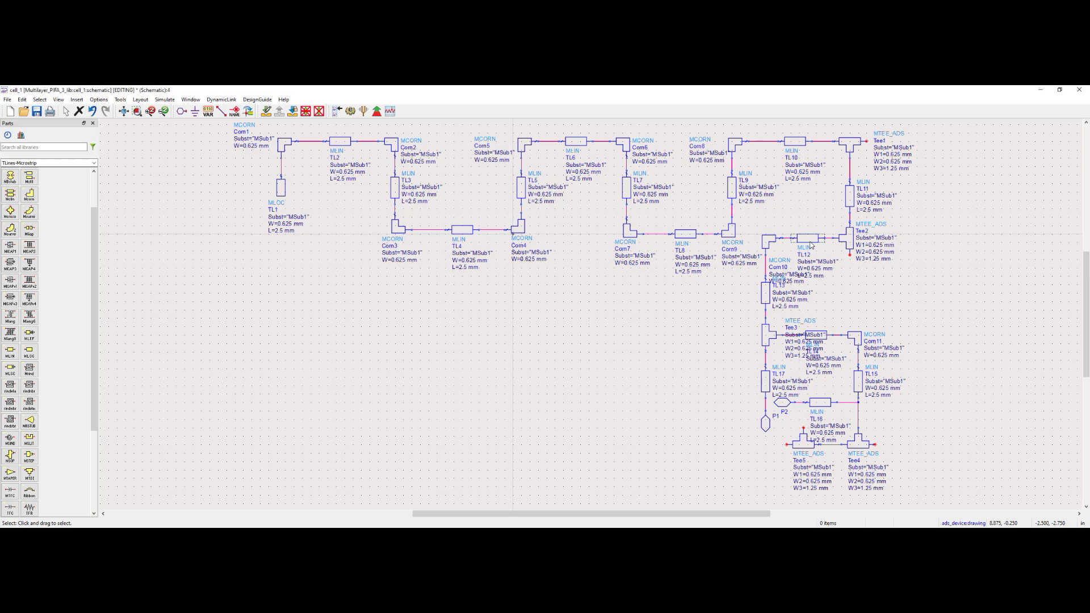
pyautogui.rightClick(767, 293)
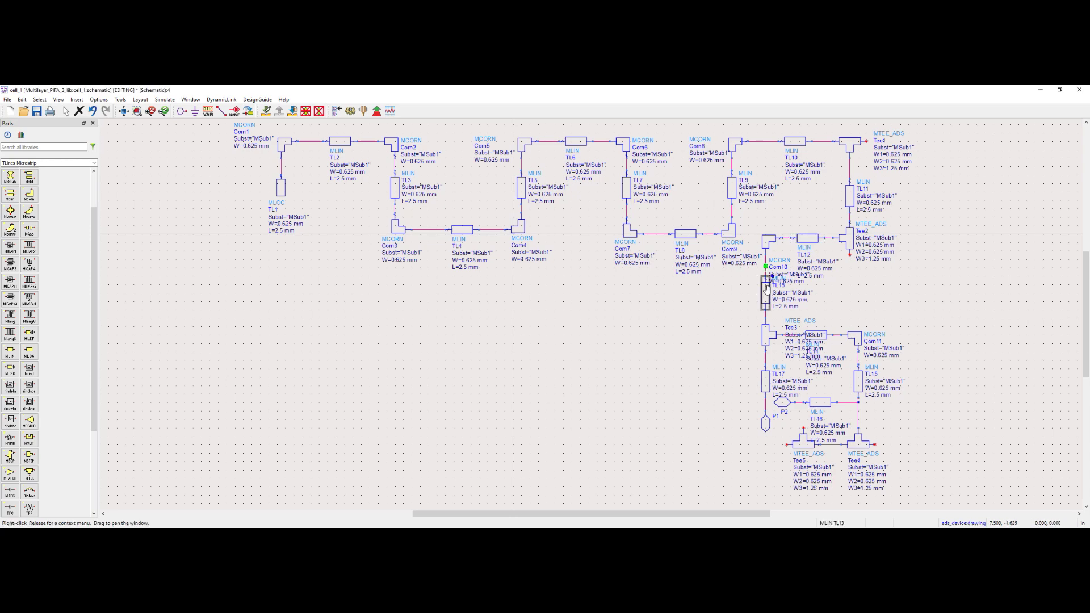
pyautogui.click(801, 353)
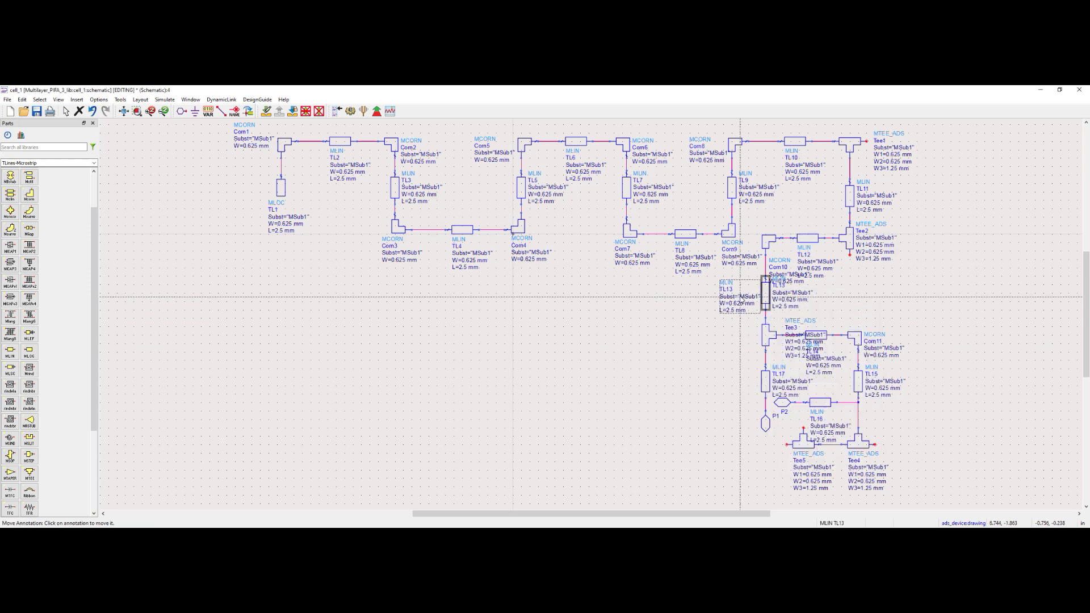
pyautogui.click(740, 294)
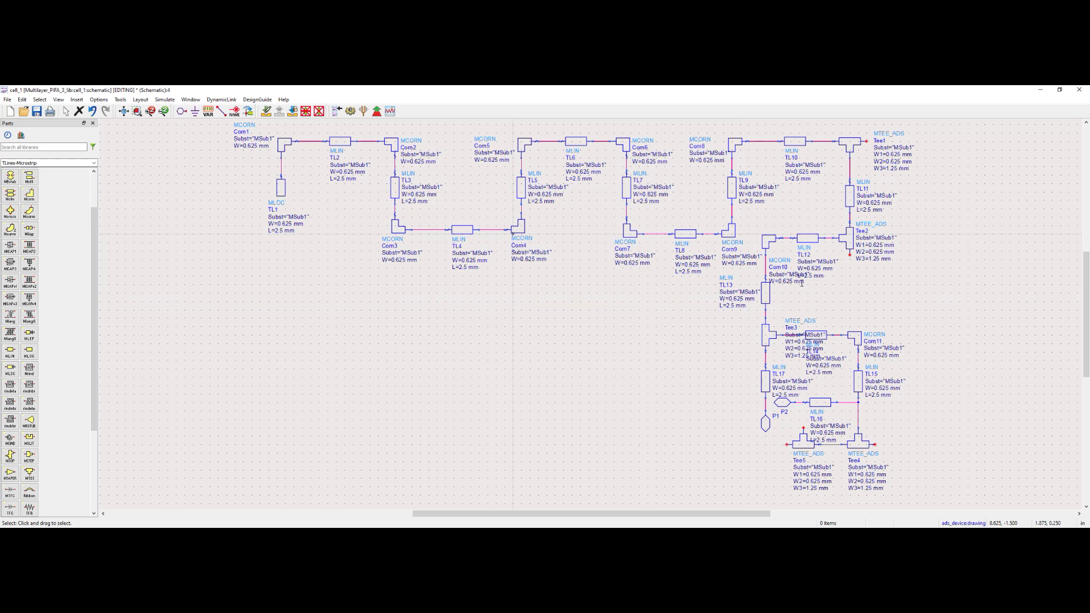
pyautogui.rightClick(770, 242)
pyautogui.click(805, 304)
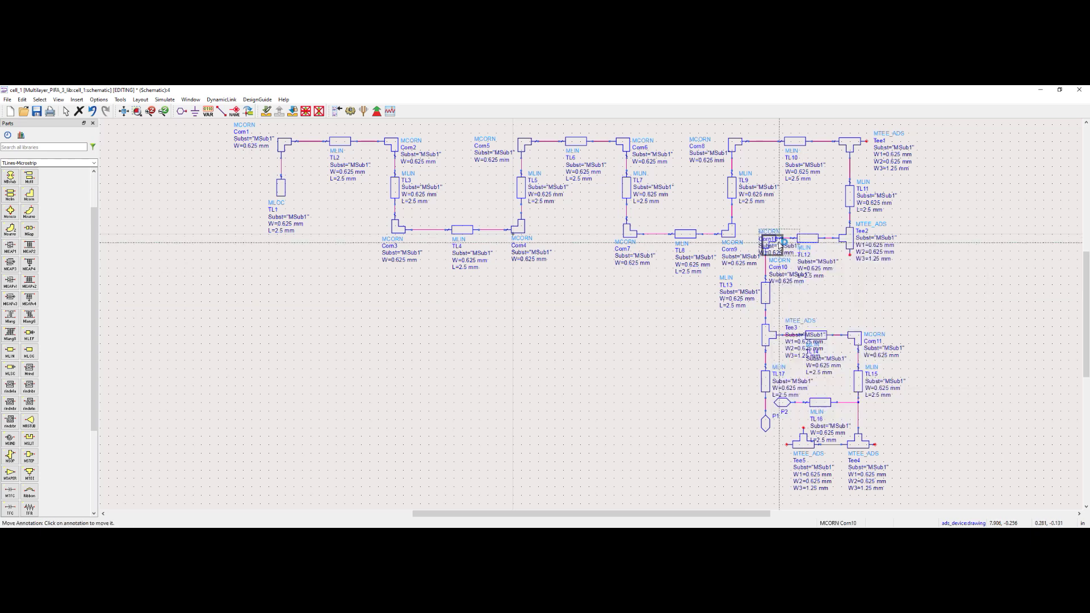
pyautogui.click(777, 222)
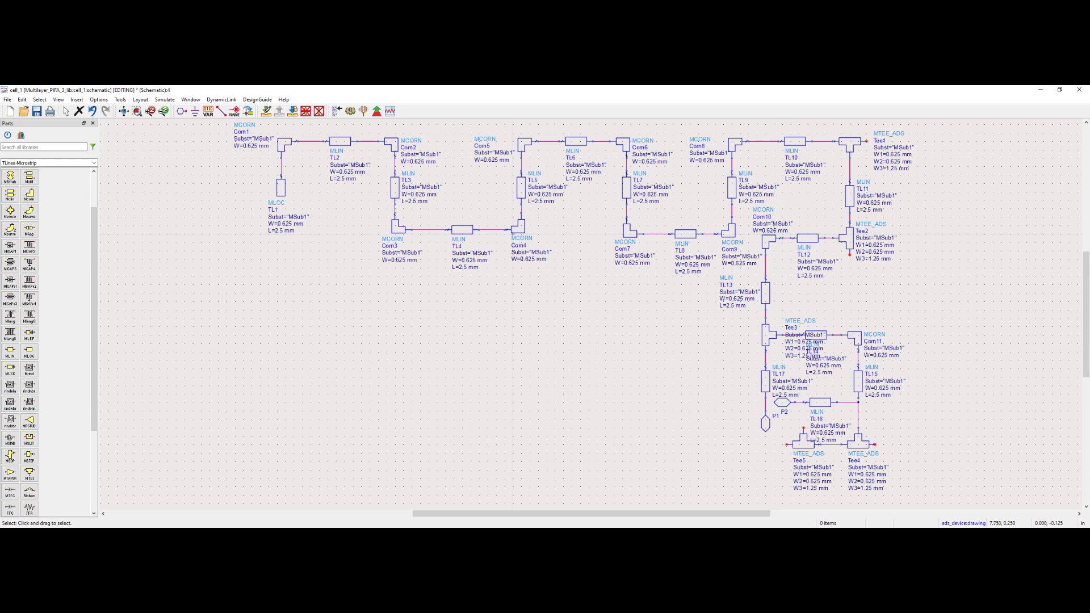
# Move Tee3's and TL17's labels to the left of their components
pyautogui.scroll(2, 598, 315)
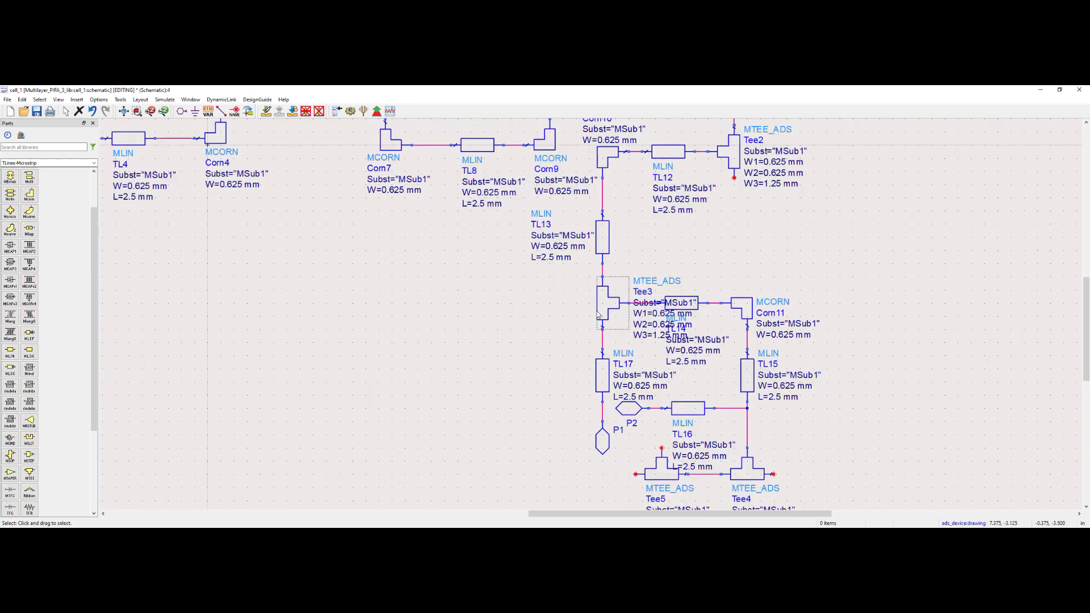
pyautogui.rightClick(602, 311)
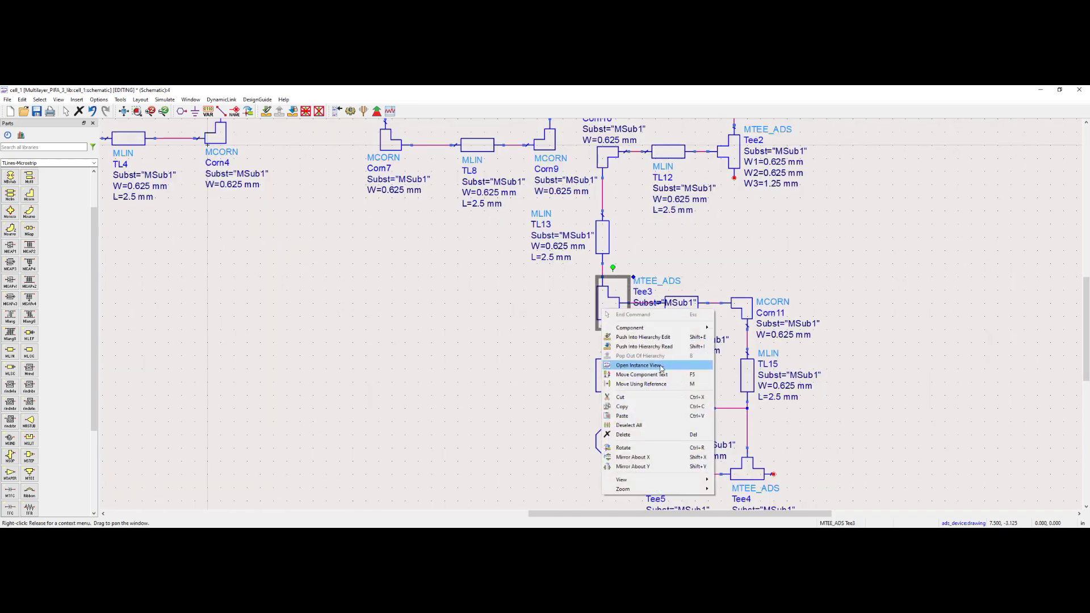
pyautogui.click(652, 364)
pyautogui.click(563, 305)
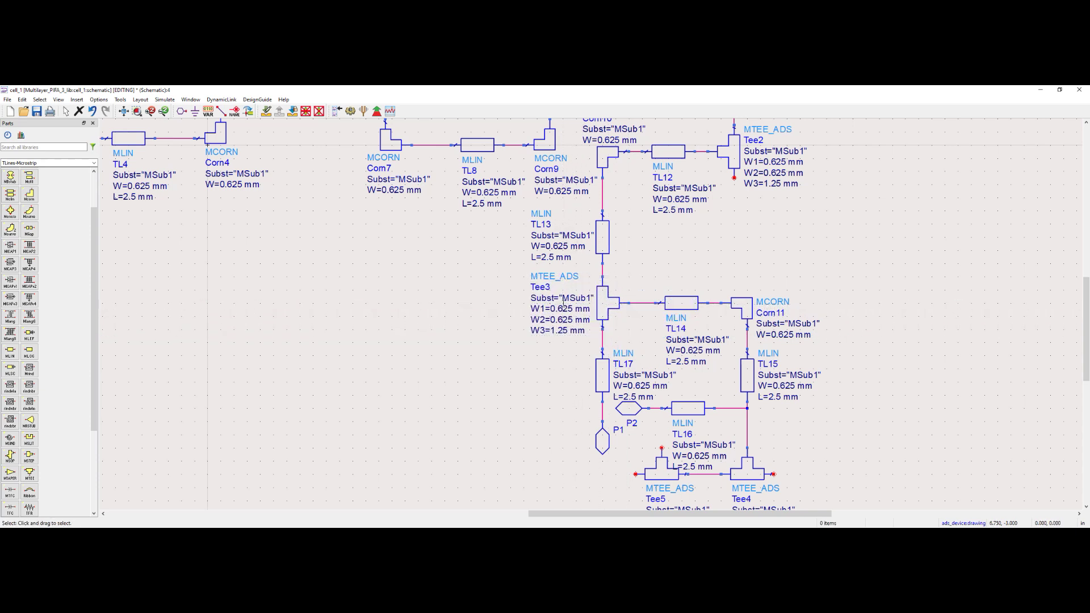
pyautogui.rightClick(600, 369)
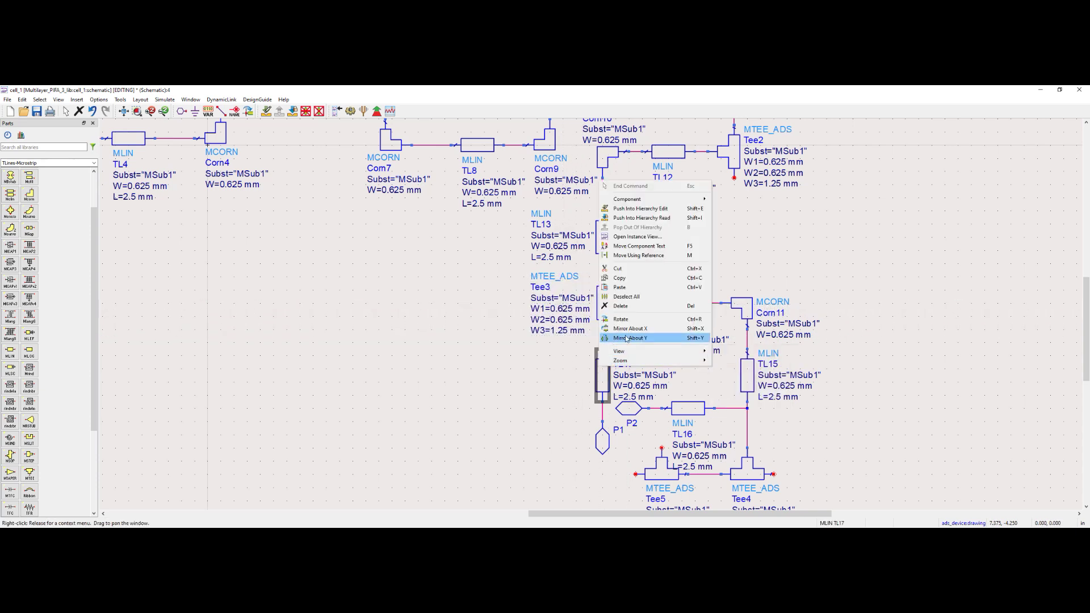
pyautogui.click(636, 246)
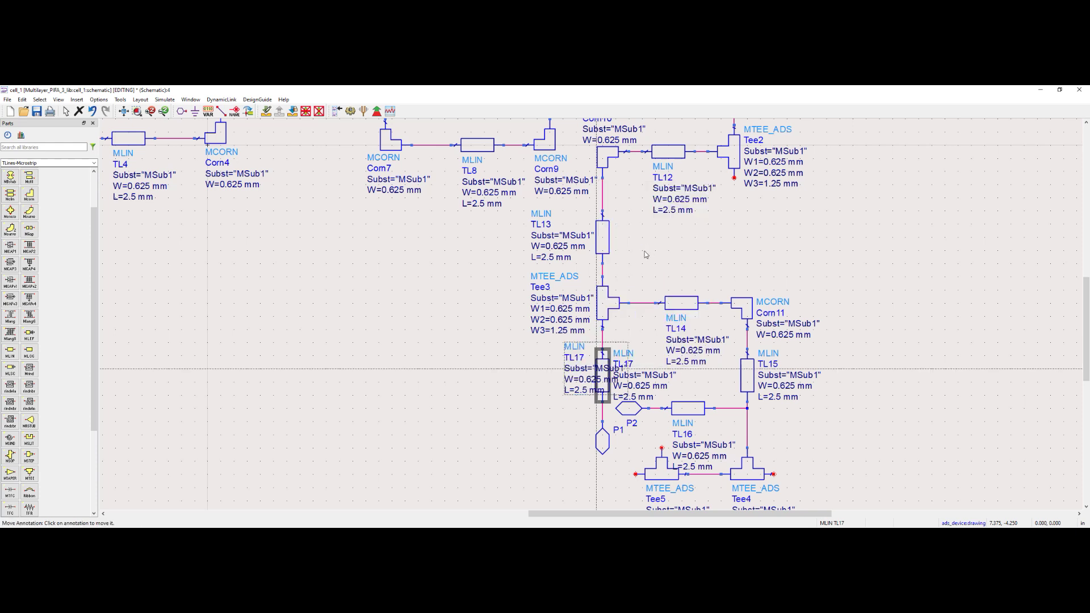
pyautogui.click(559, 376)
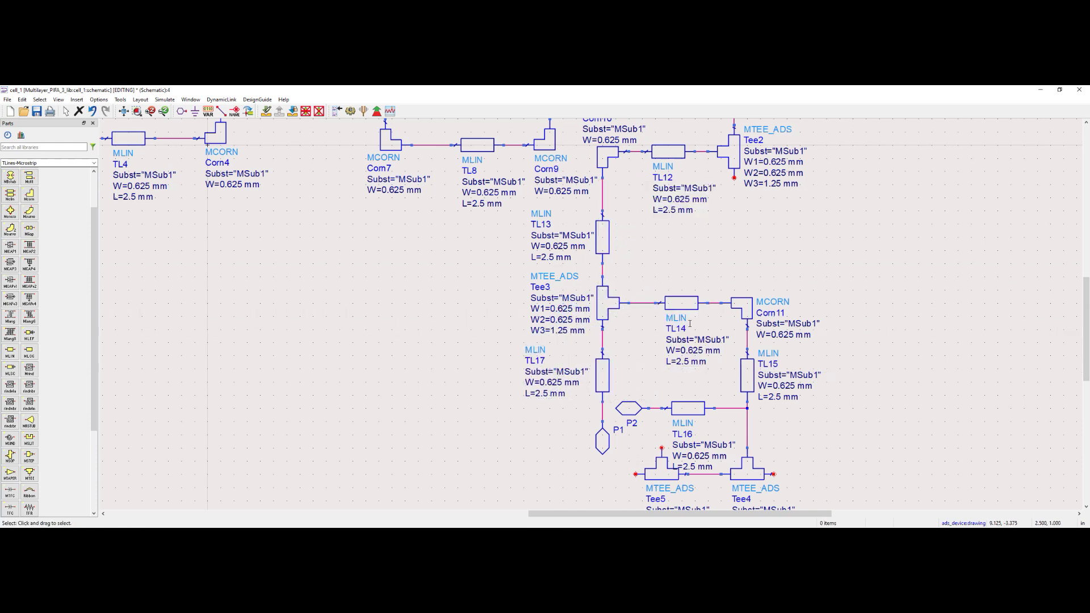
# Place TL14's and Corn11's labels above their components
pyautogui.rightClick(681, 317)
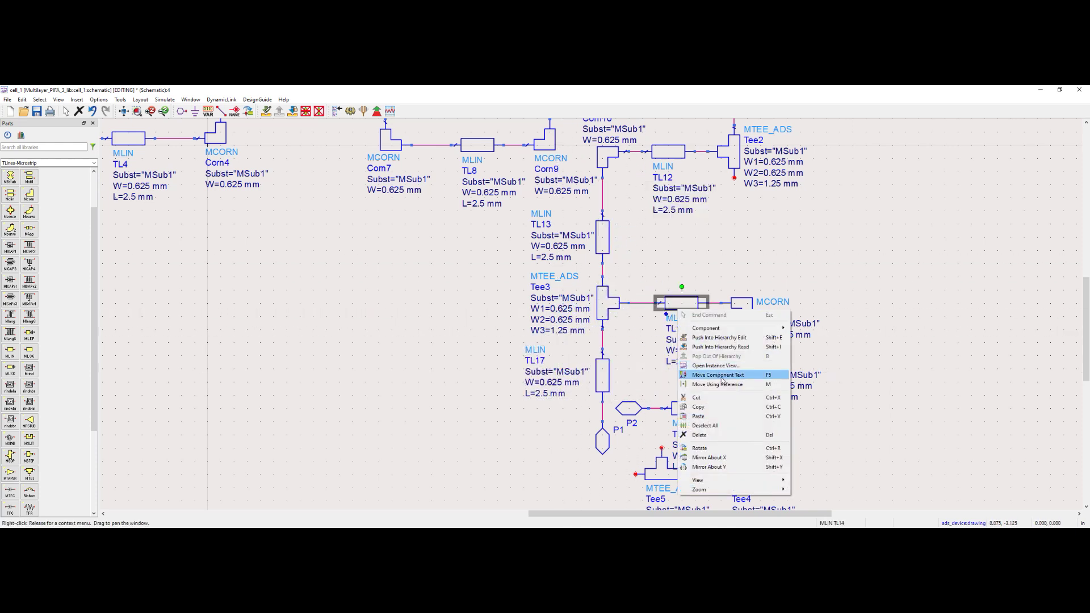
pyautogui.click(704, 363)
pyautogui.click(688, 272)
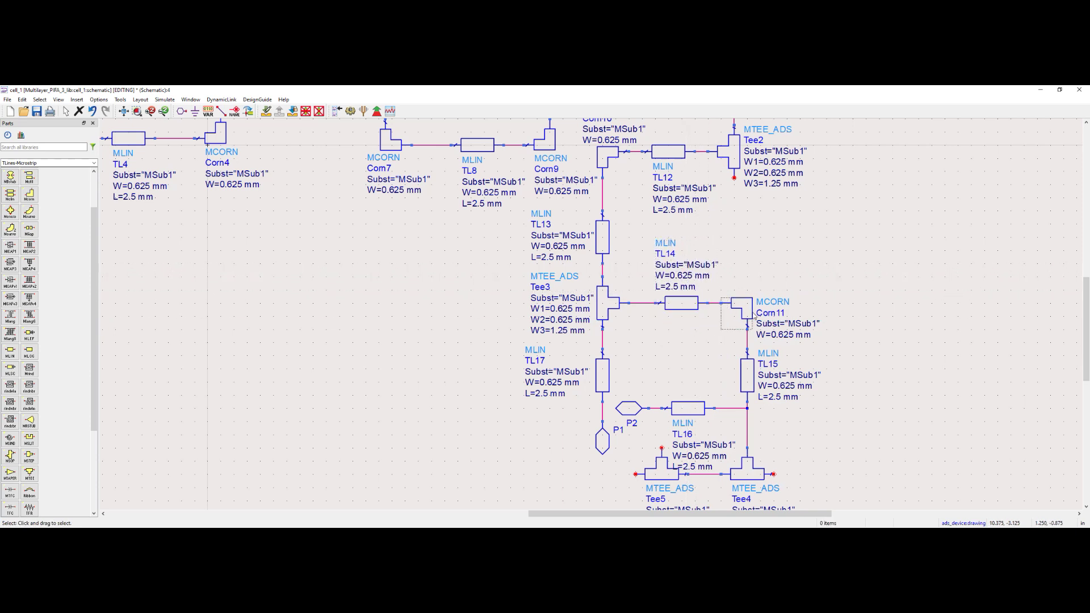
pyautogui.rightClick(751, 314)
pyautogui.click(761, 365)
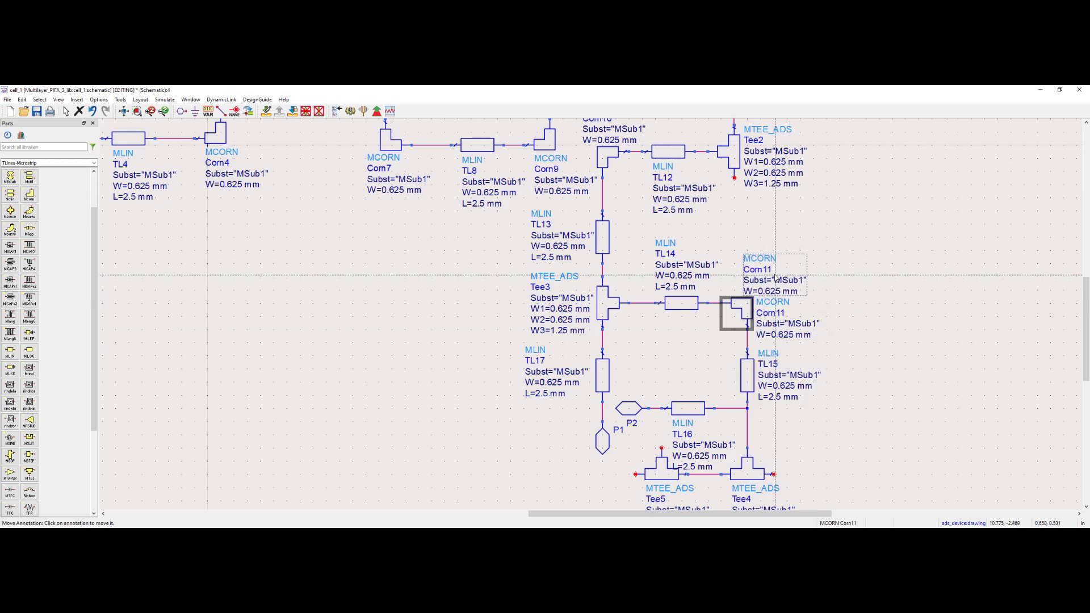
pyautogui.click(775, 278)
pyautogui.scroll(-3, 738, 318)
pyautogui.scroll(3, 606, 362)
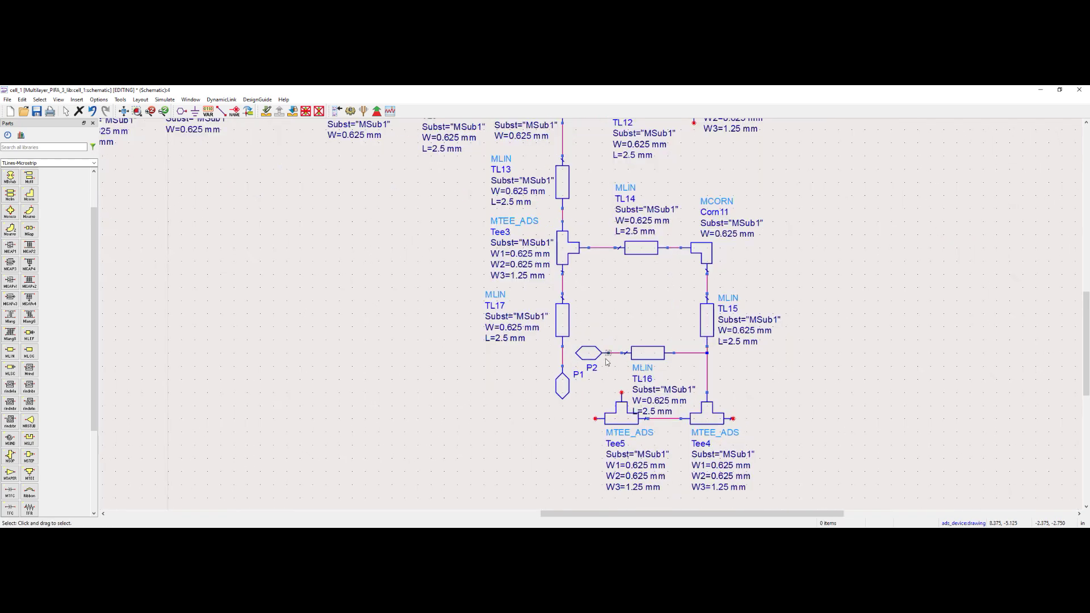
# Move TL16's label above the line and fit the whole schematic with View All
pyautogui.click(638, 357)
pyautogui.rightClick(650, 357)
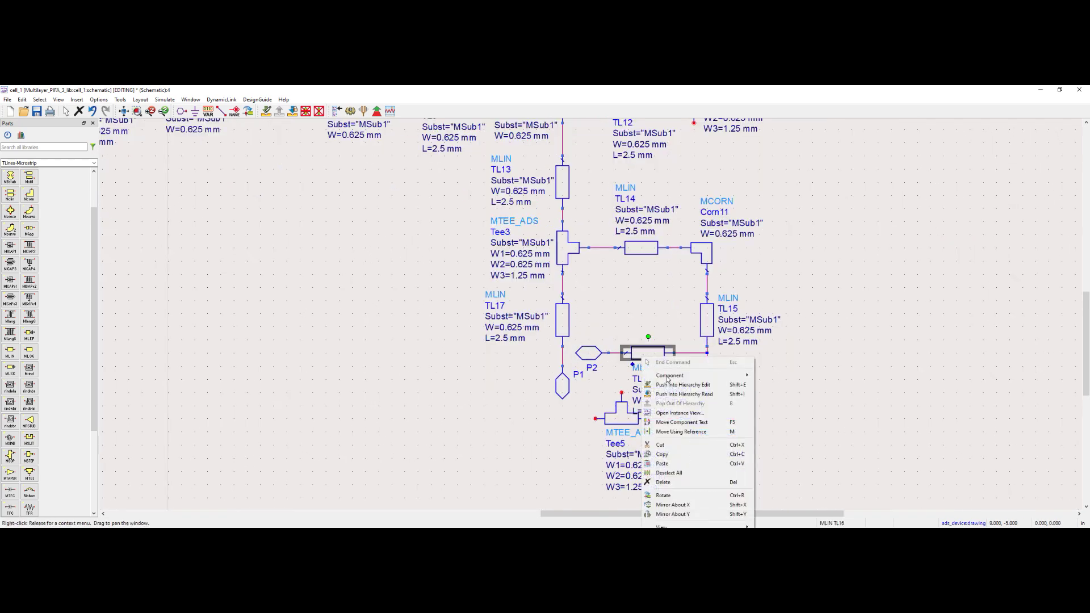
pyautogui.click(682, 411)
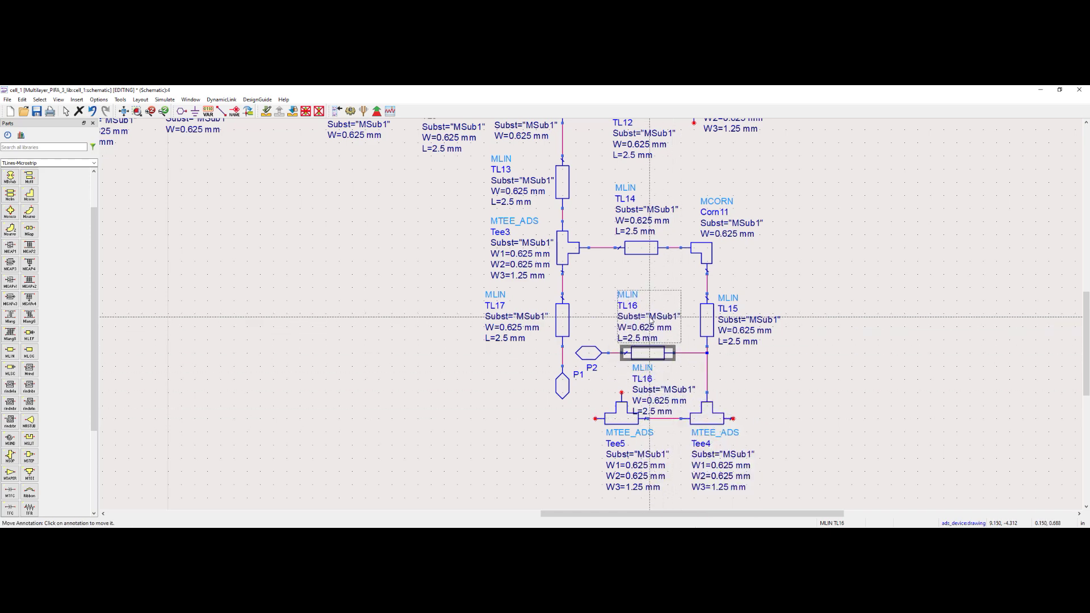
pyautogui.click(653, 323)
pyautogui.scroll(-3, 613, 320)
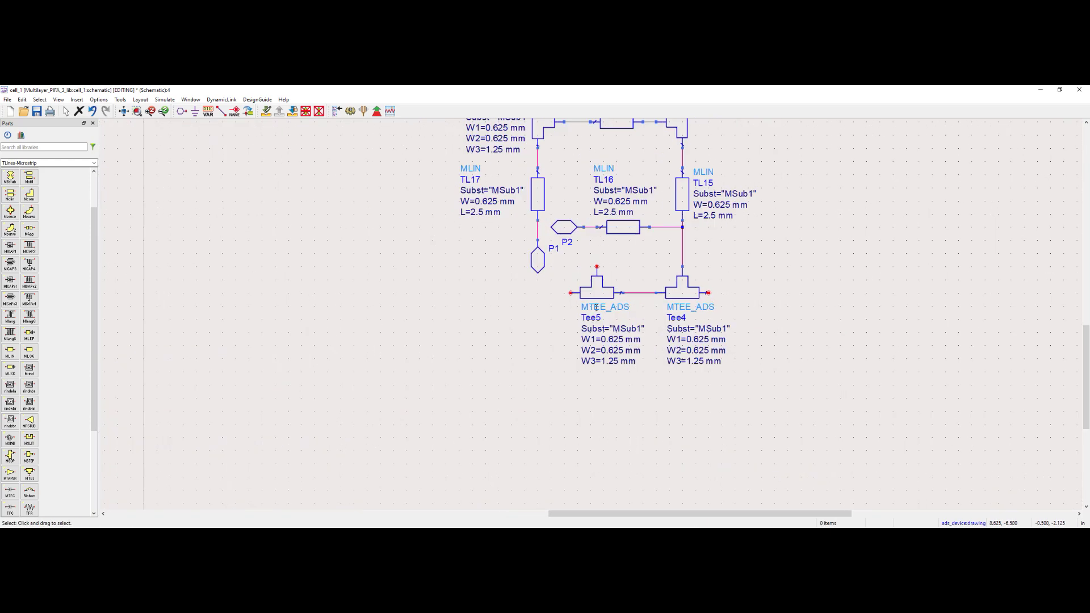
pyautogui.scroll(-5, 598, 305)
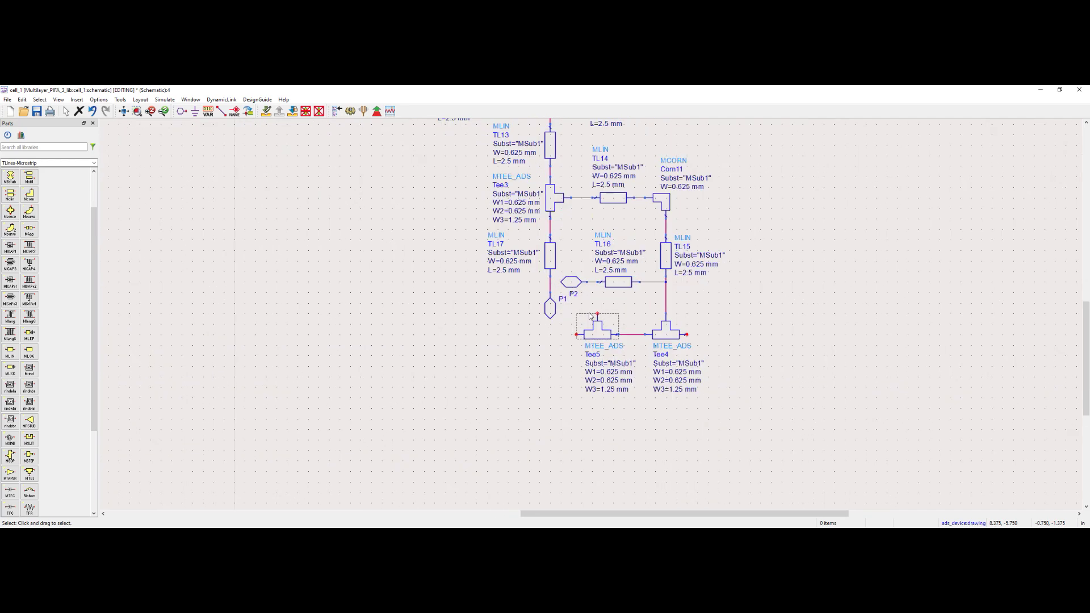
pyautogui.click(127, 115)
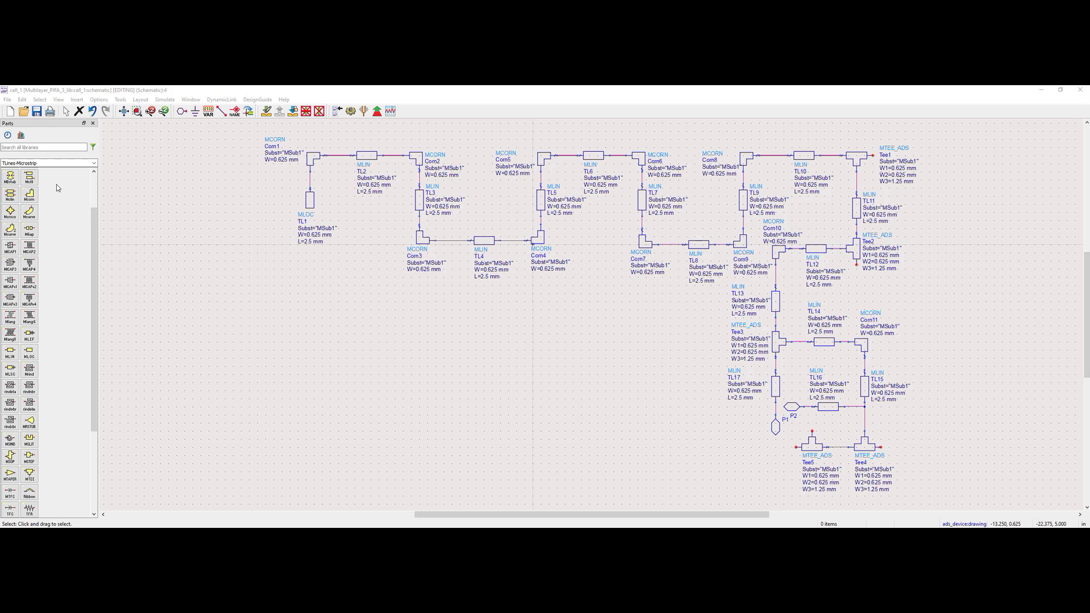
# Open File > Design Parameters for cell_1 and start naming a new cell parameter
pyautogui.click(8, 99)
pyautogui.moveTo(35, 247)
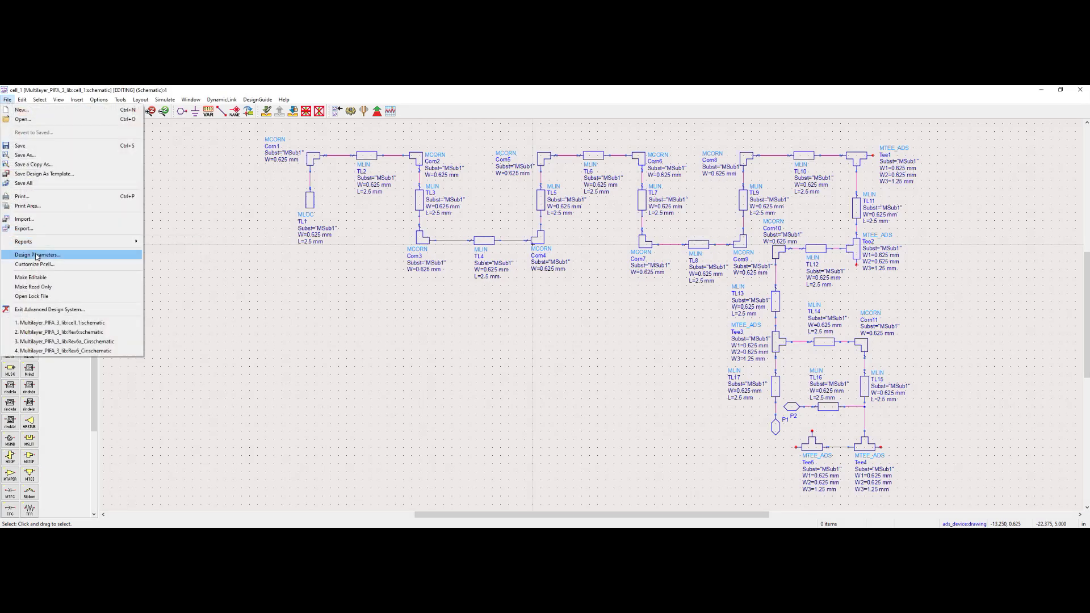
pyautogui.click(36, 256)
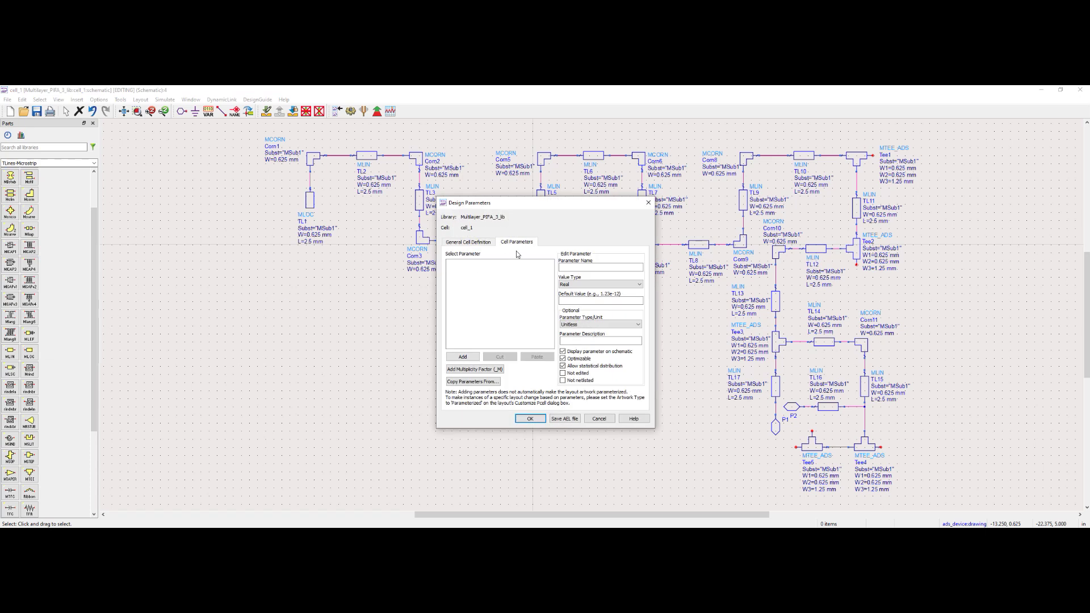
pyautogui.click(567, 267)
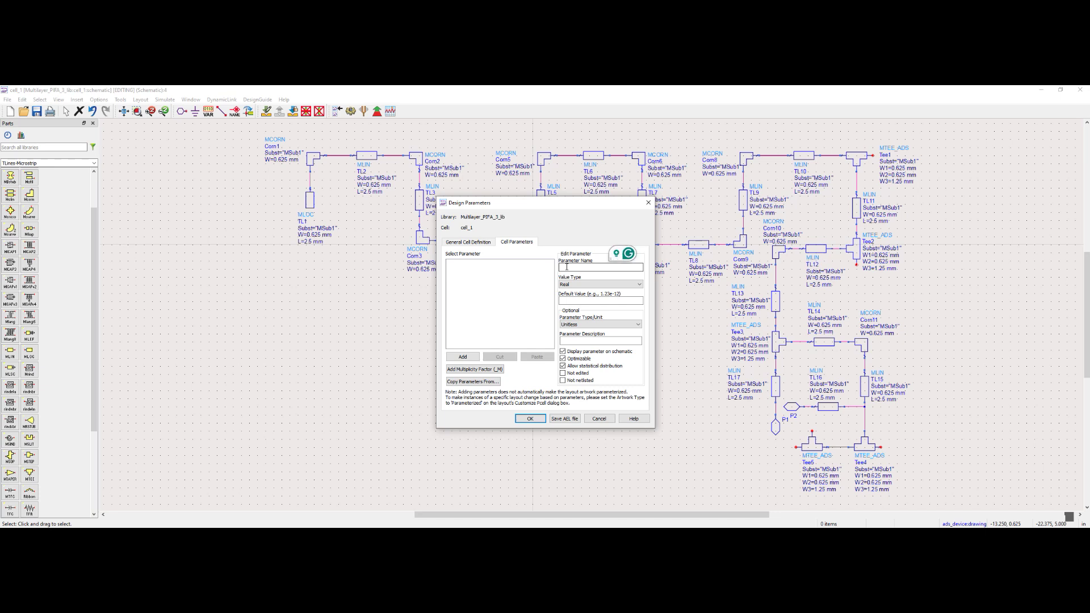
# Add cell parameters X1 with default 36 mil and X2 with default 4 mil
pyautogui.write('X1')
pyautogui.click(569, 300)
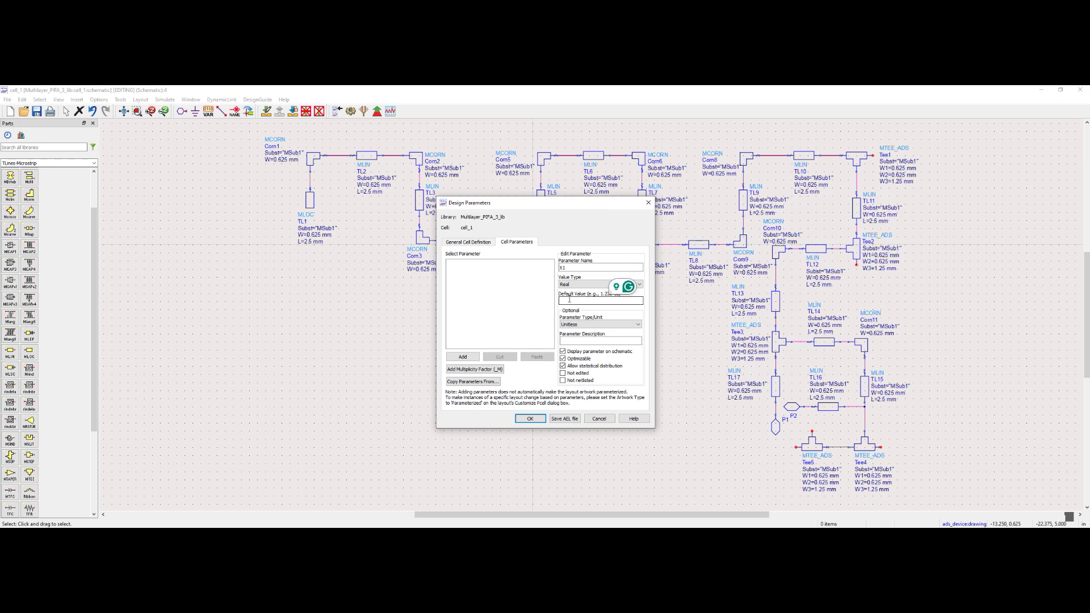
pyautogui.write('36 mil')
pyautogui.click(463, 357)
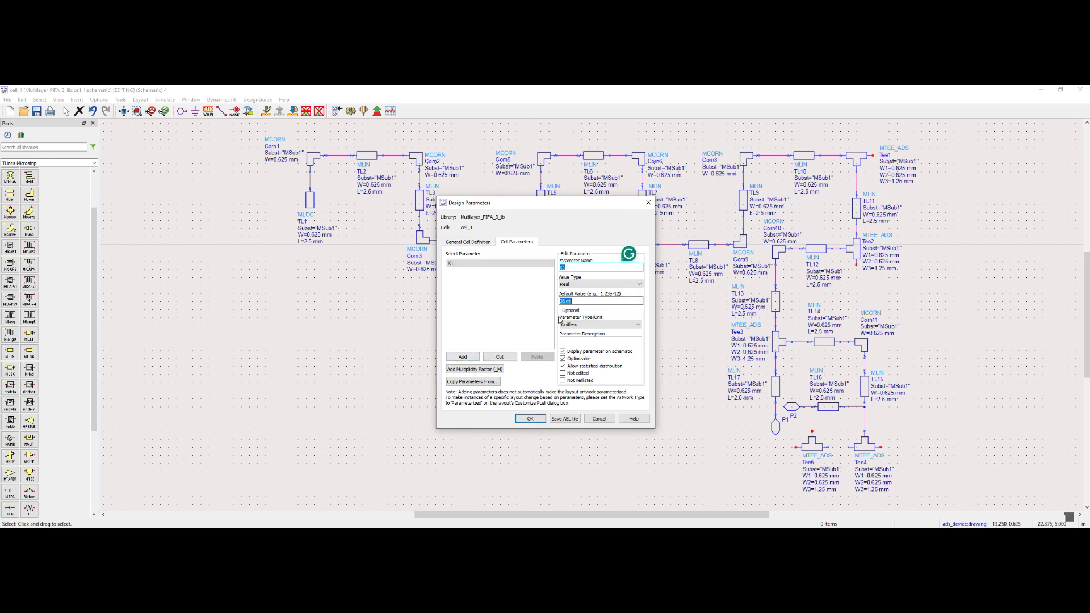
pyautogui.click(570, 268)
pyautogui.press('BackSpace')
pyautogui.write('2')
pyautogui.click(566, 300)
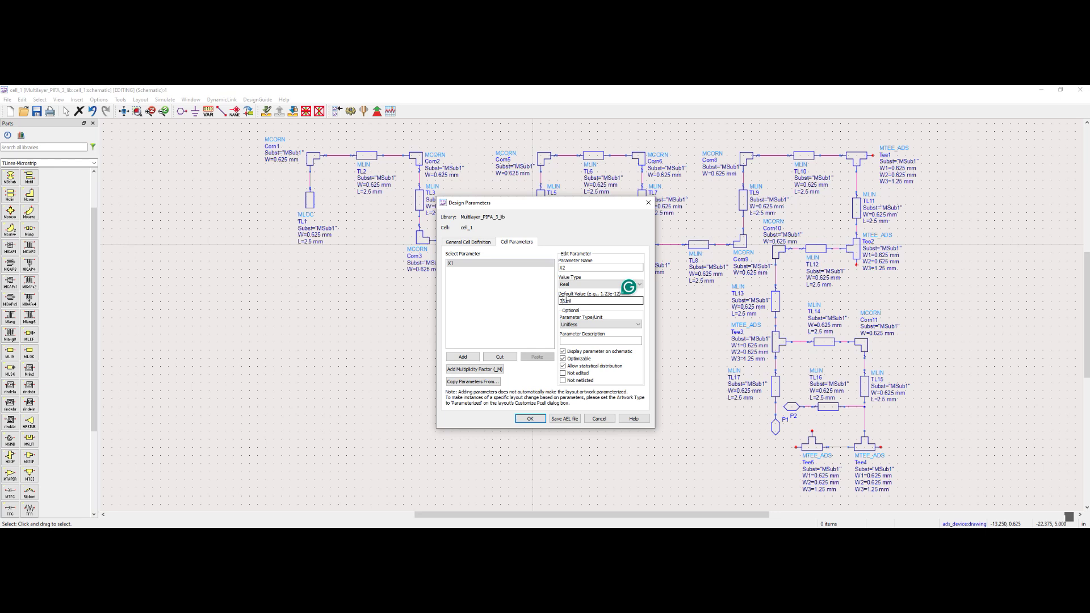
pyautogui.write('4')
pyautogui.click(463, 356)
# Add cell parameters X3 at 45 mil and X4 at 173 mil
pyautogui.click(572, 266)
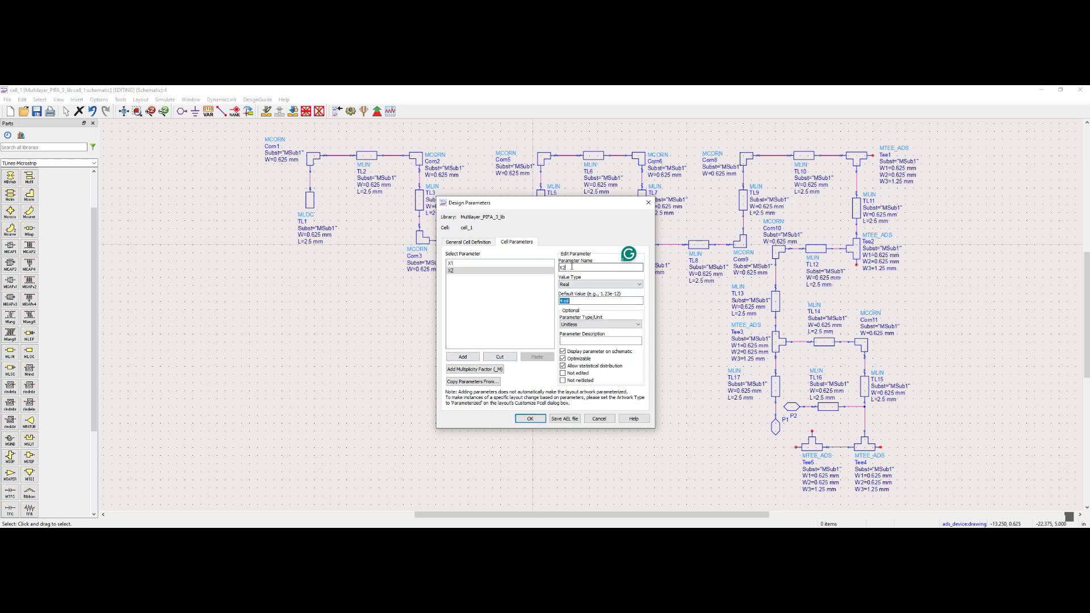
pyautogui.press('BackSpace')
pyautogui.write('3')
pyautogui.click(560, 301)
pyautogui.click(562, 301)
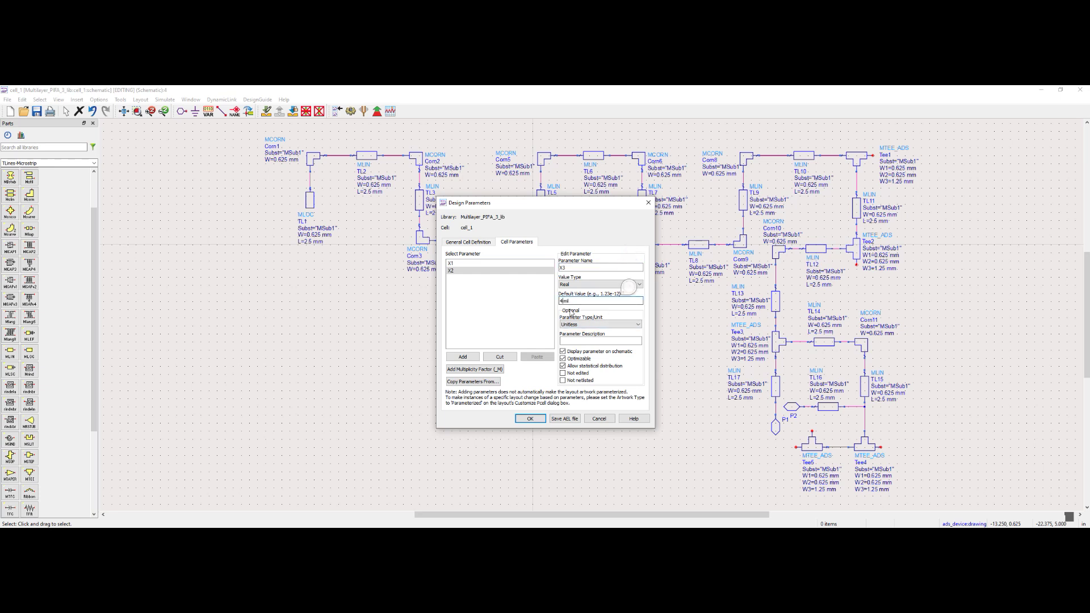
pyautogui.write('5')
pyautogui.click(463, 356)
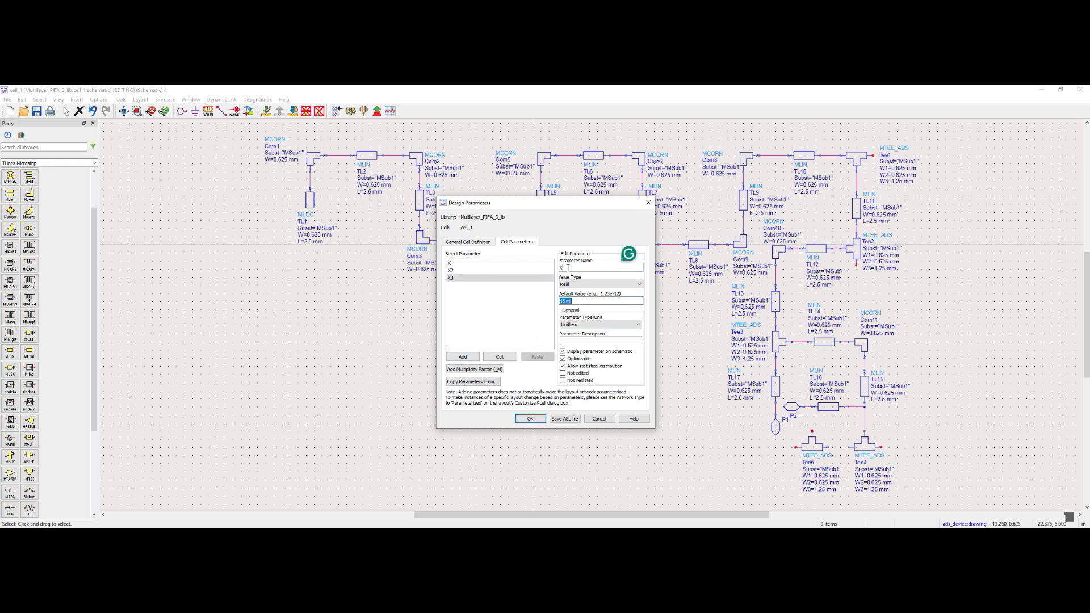
pyautogui.write('4')
pyautogui.doubleClick(562, 300)
pyautogui.write('1')
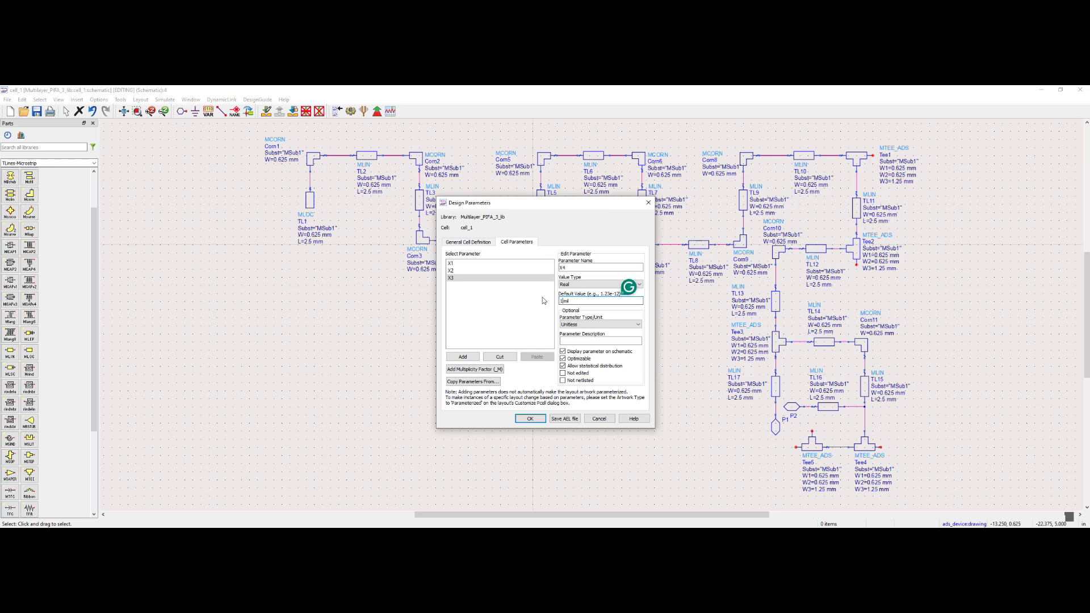
pyautogui.write('73')
pyautogui.click(462, 356)
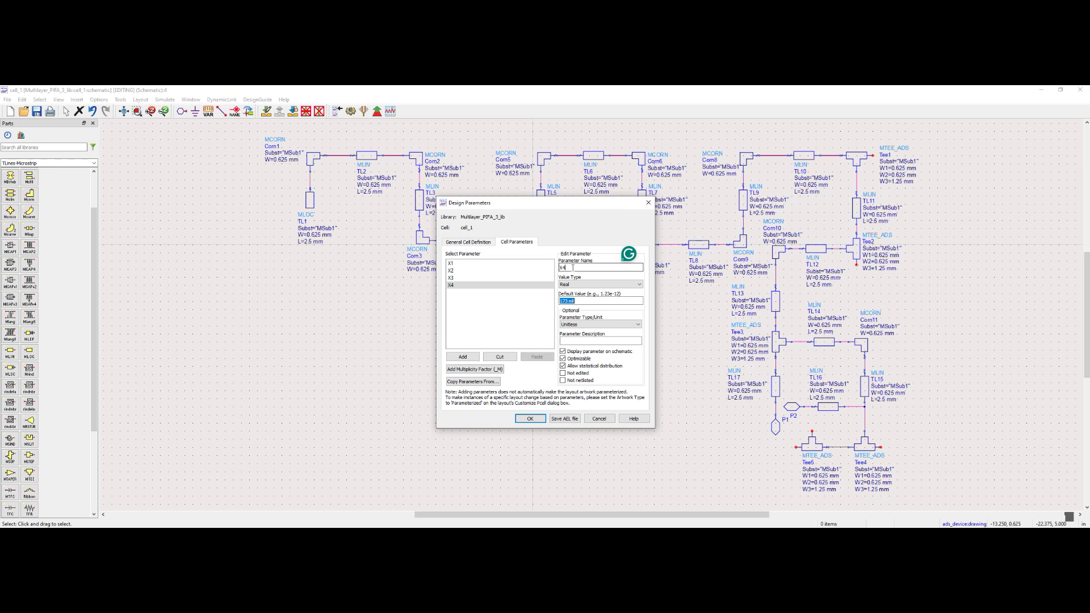
# Rename the next parameter to X5, edit its default value, and add it
pyautogui.press('BackSpace')
pyautogui.write('5')
pyautogui.press('Tab')
pyautogui.press('Tab')
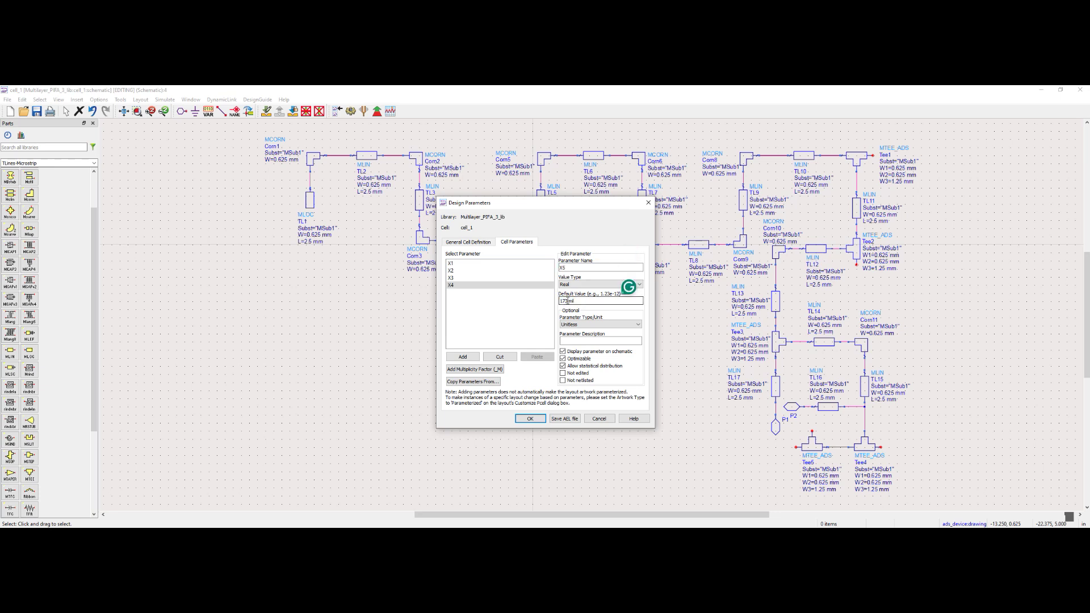
pyautogui.moveTo(567, 301); pyautogui.dragTo(553, 305)
pyautogui.click(463, 357)
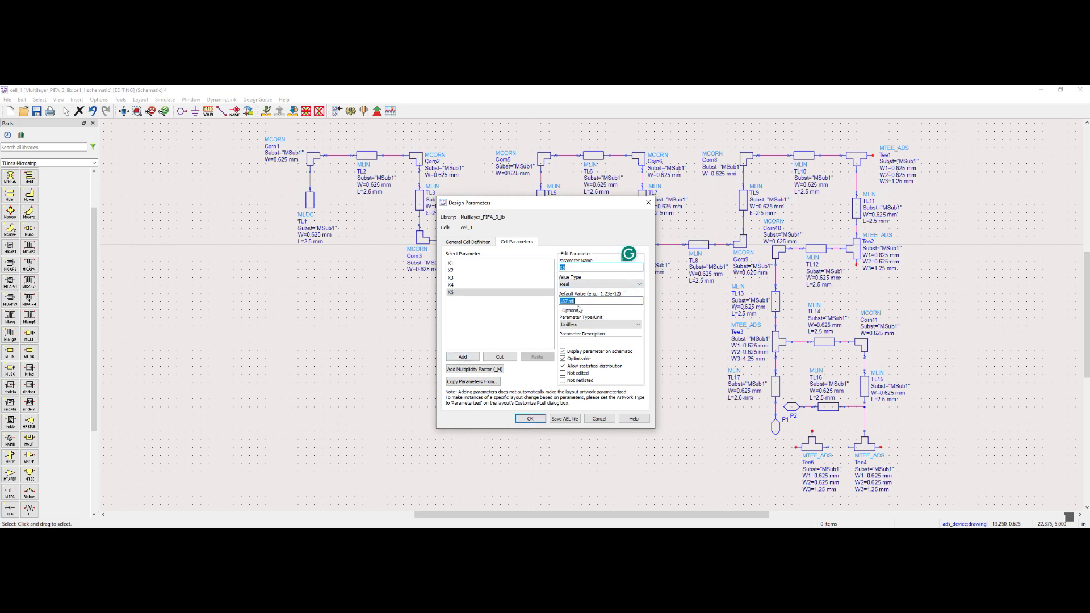
# Add cell parameters X6 at 7 mil and X7 at 36 mil
pyautogui.click(571, 267)
pyautogui.press('BackSpace')
pyautogui.click(588, 302)
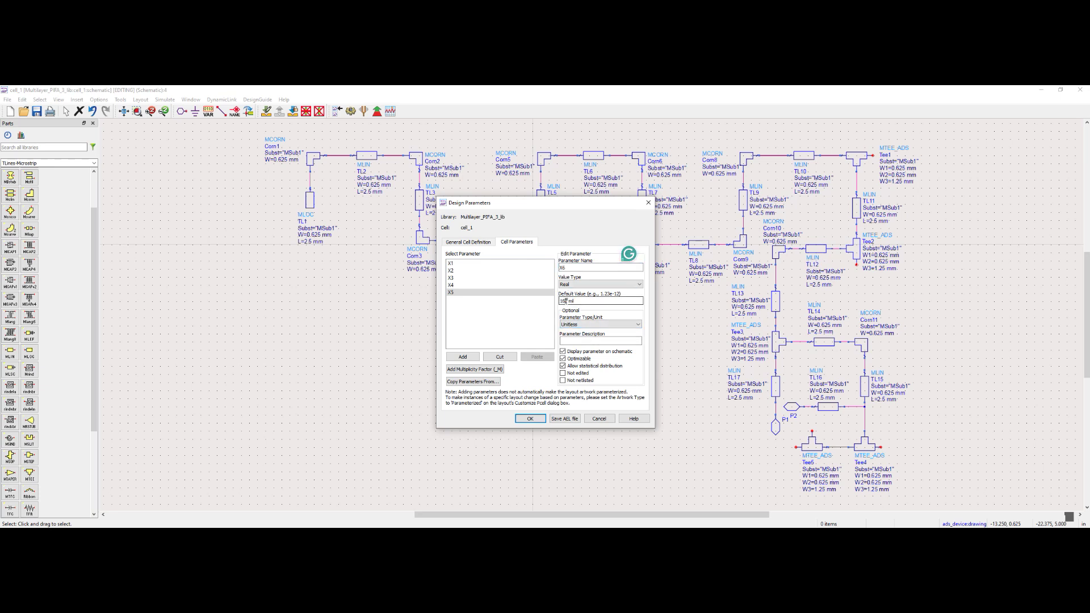
pyautogui.press('BackSpace')
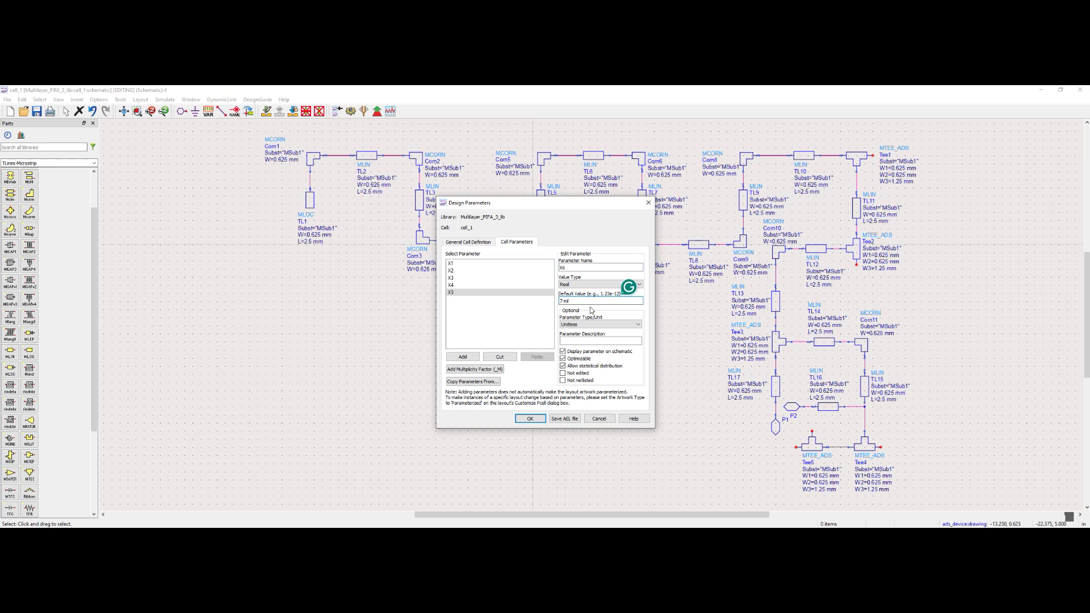
pyautogui.click(463, 356)
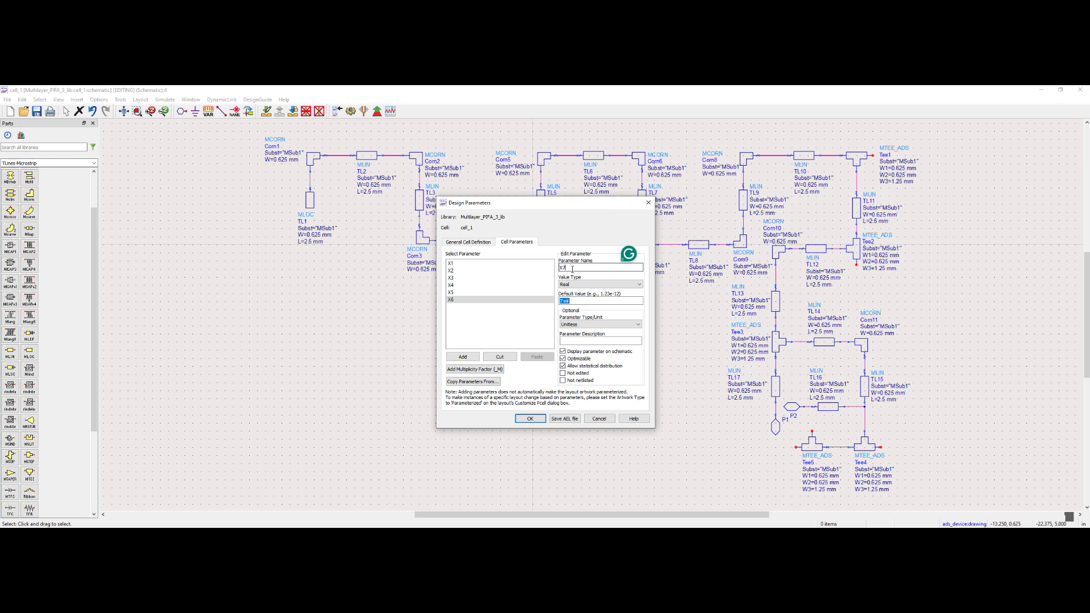
pyautogui.press('BackSpace')
pyautogui.write('7')
pyautogui.click(561, 301)
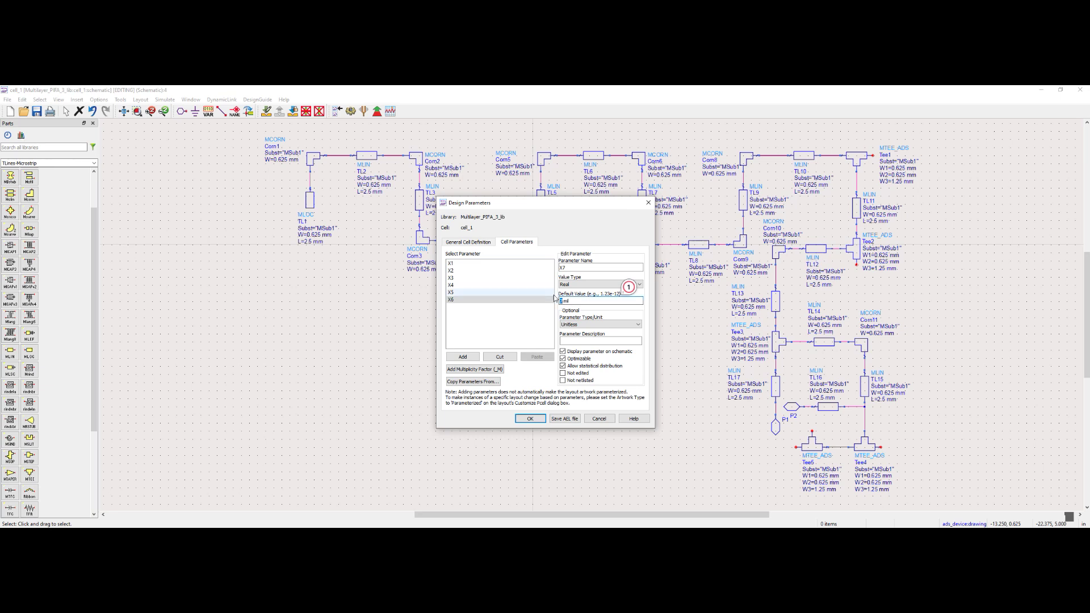
pyautogui.write('36')
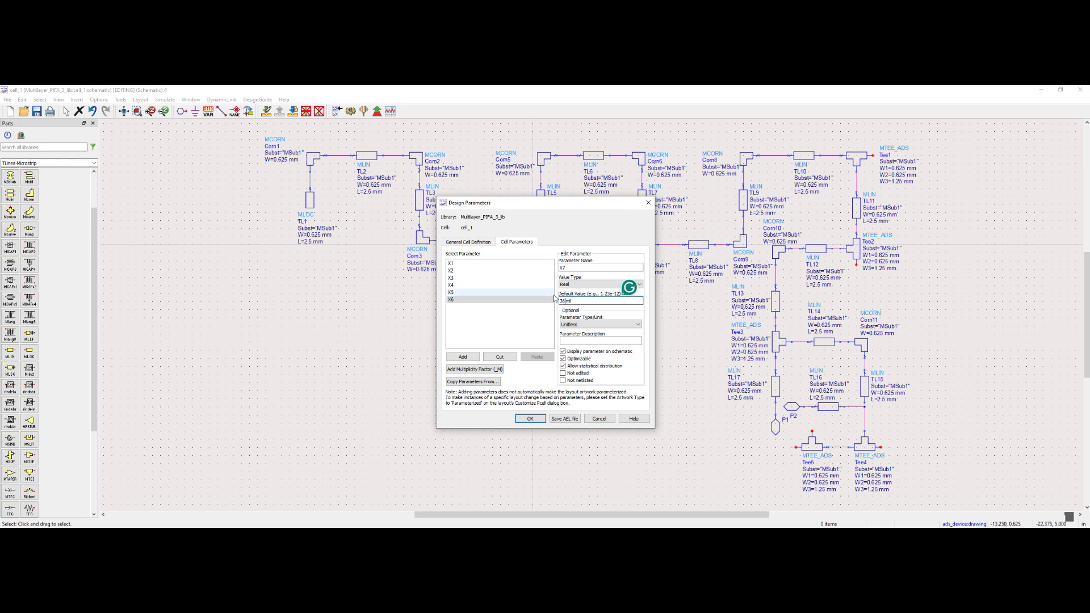
pyautogui.click(470, 360)
# Add cell parameters X8 at 133 mil and X9 at 38 mil
pyautogui.click(570, 267)
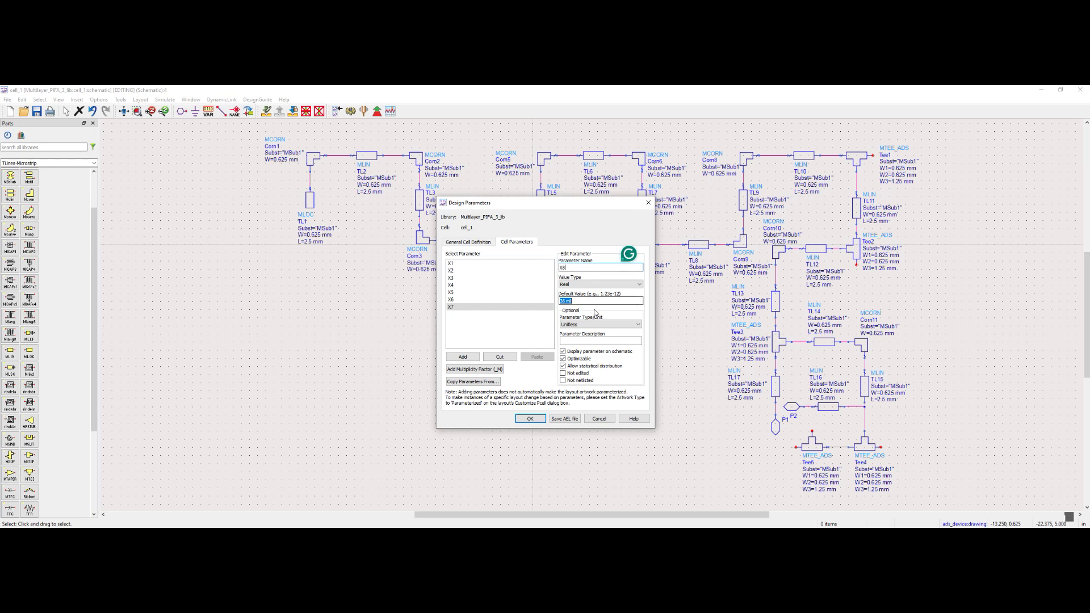
pyautogui.click(560, 300)
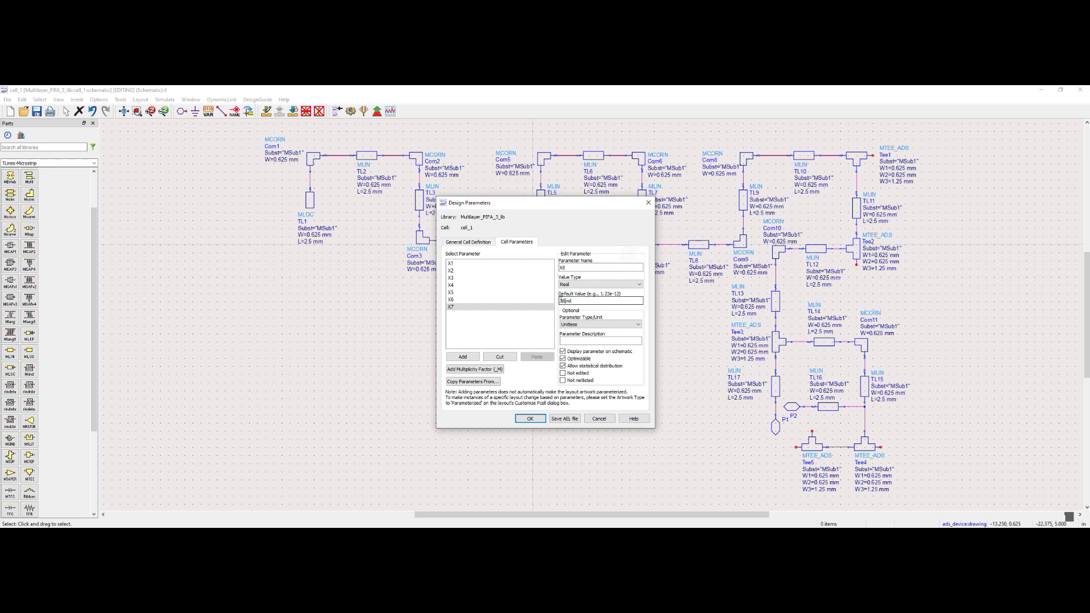
pyautogui.write('133')
pyautogui.press('Delete')
pyautogui.press('Delete')
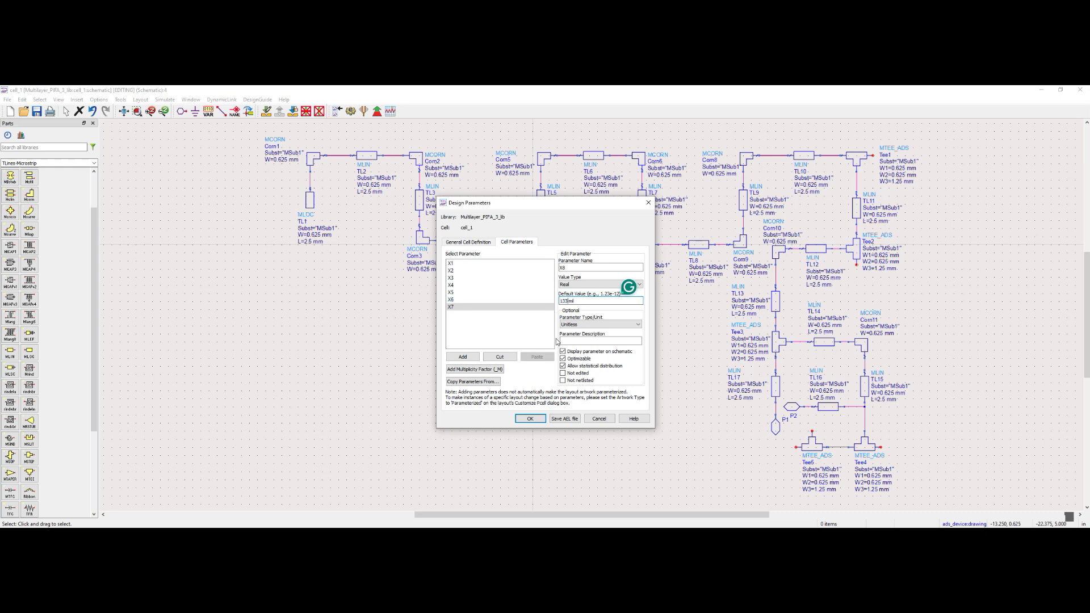
pyautogui.click(463, 357)
pyautogui.click(571, 268)
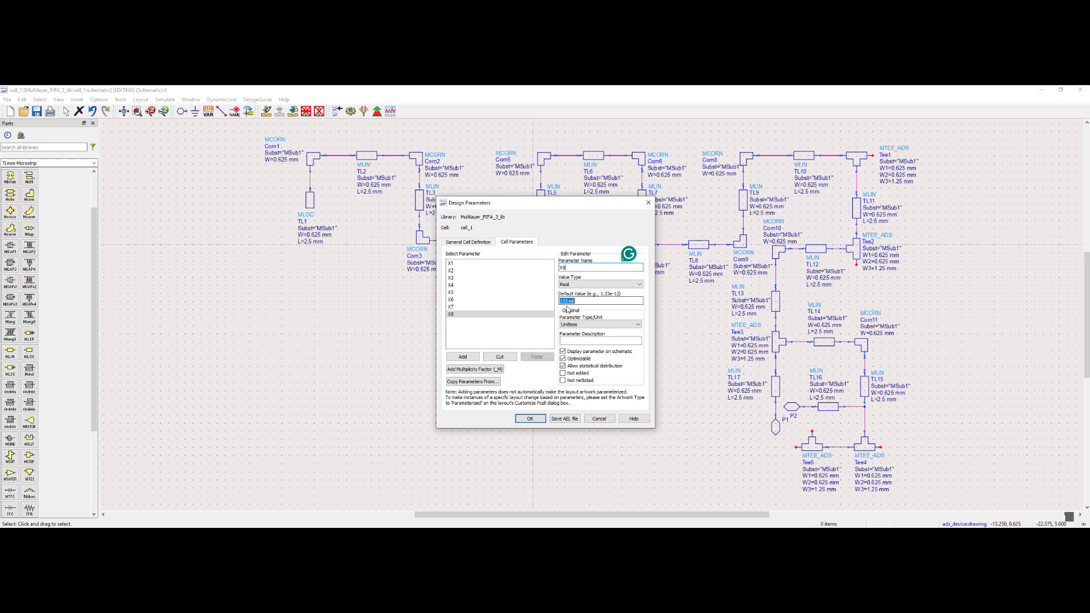
pyautogui.doubleClick(567, 301)
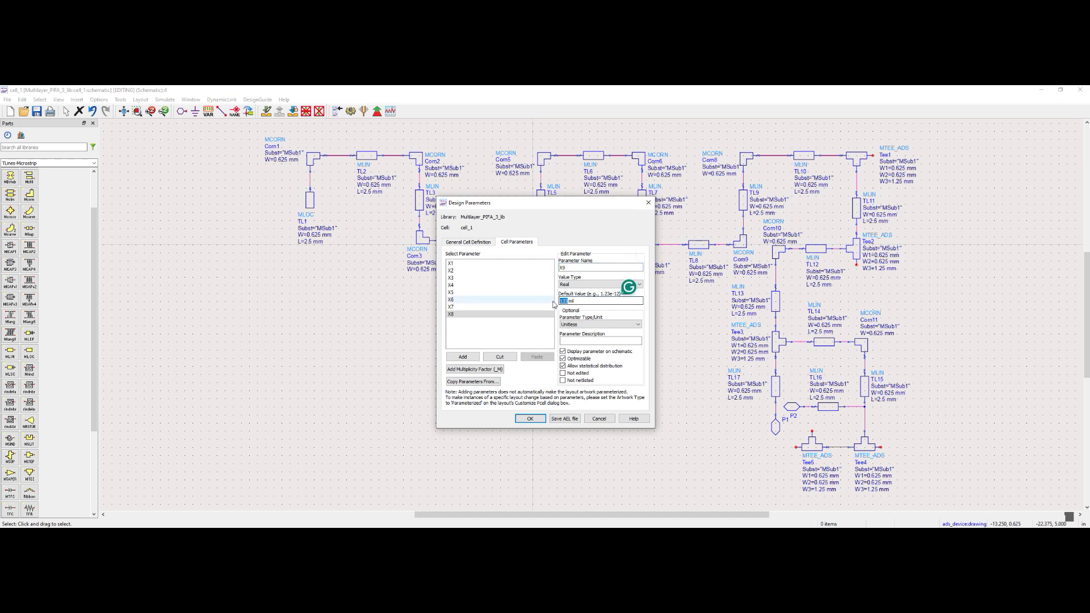
pyautogui.write('38')
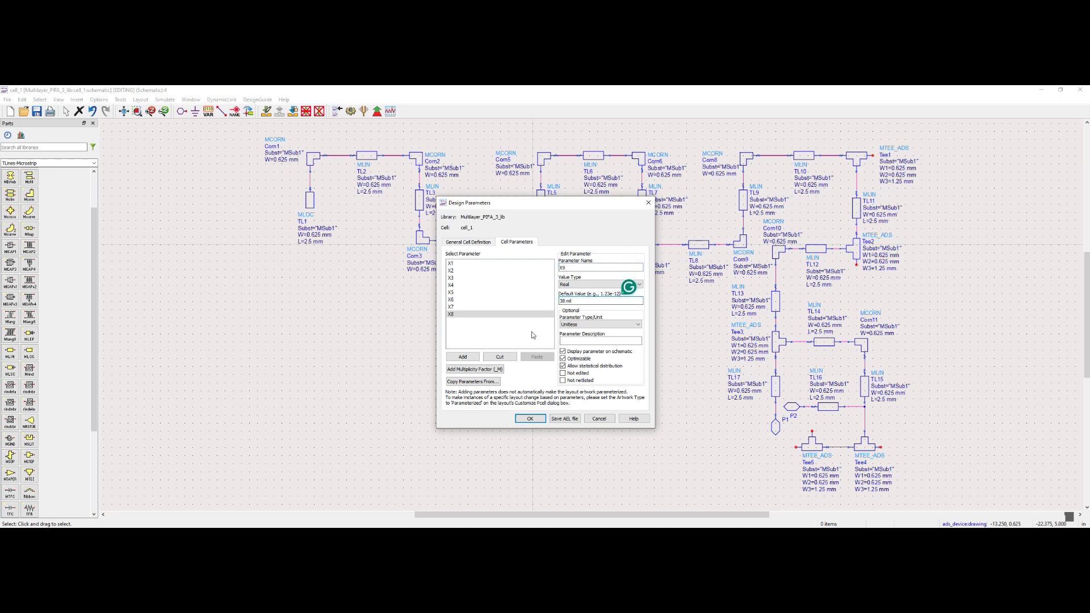
pyautogui.click(465, 356)
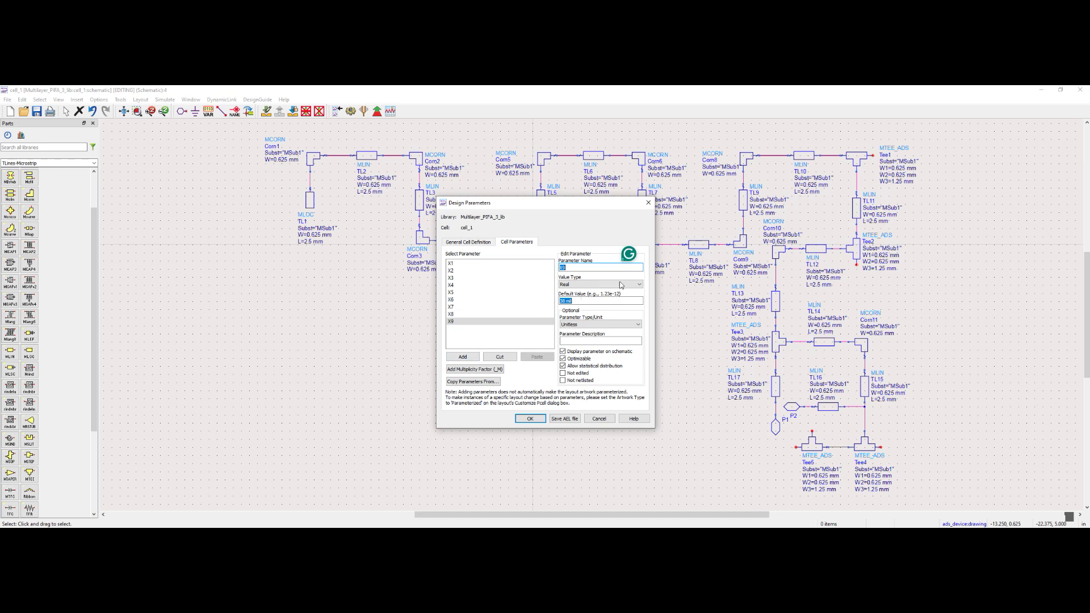
# Add X10 with a 73 mil default and begin naming X11
pyautogui.click(576, 269)
pyautogui.click(562, 301)
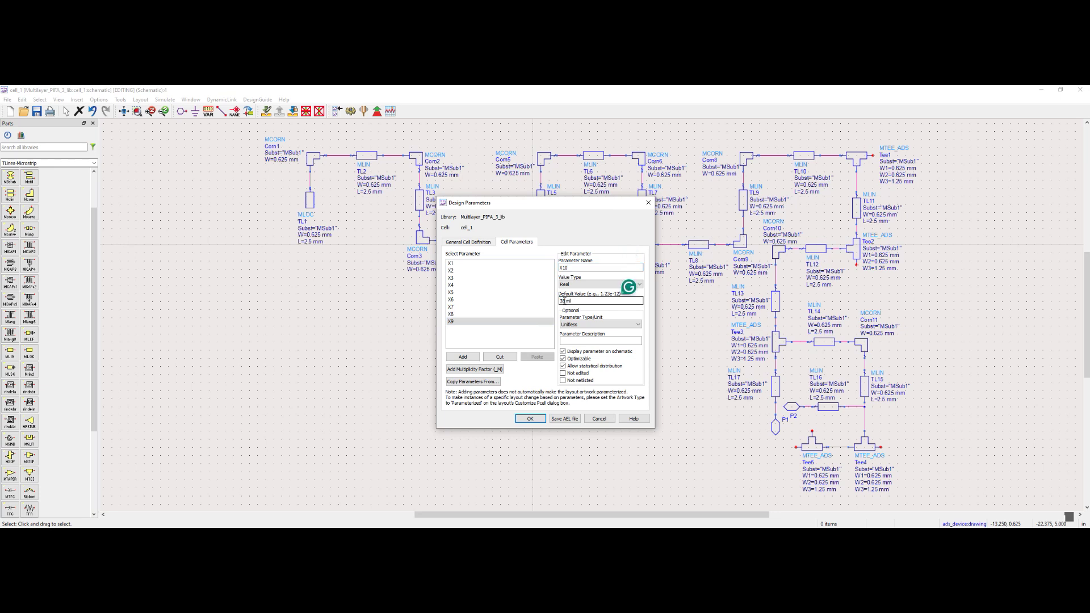
pyautogui.doubleClick(564, 300)
pyautogui.write('73')
pyautogui.click(462, 356)
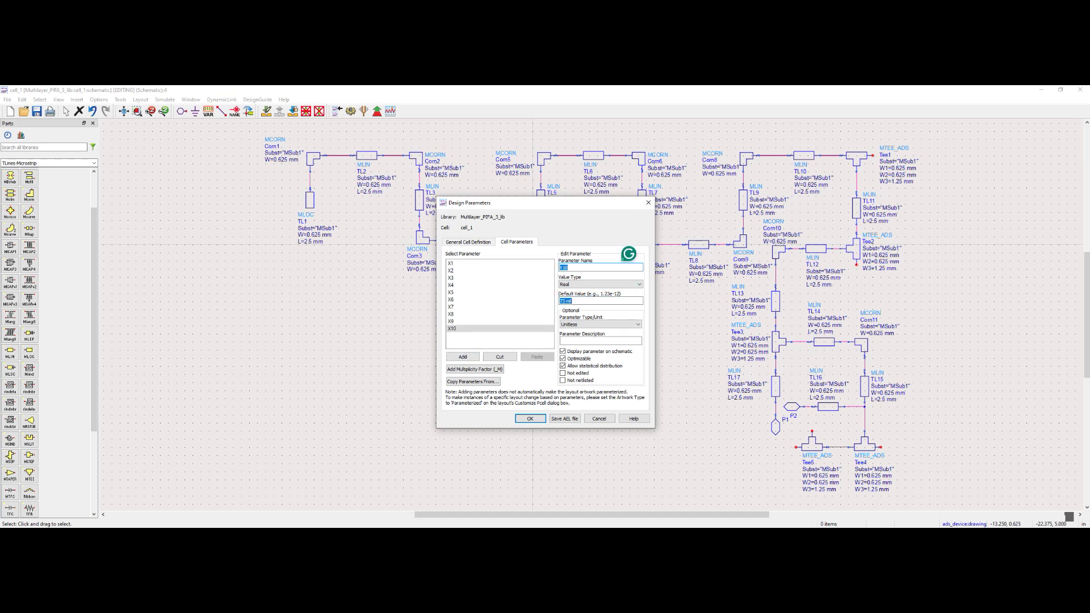
pyautogui.click(575, 266)
# Add cell parameters X11 at 78 mil and X12 at 55 mil
pyautogui.click(572, 299)
pyautogui.write('8')
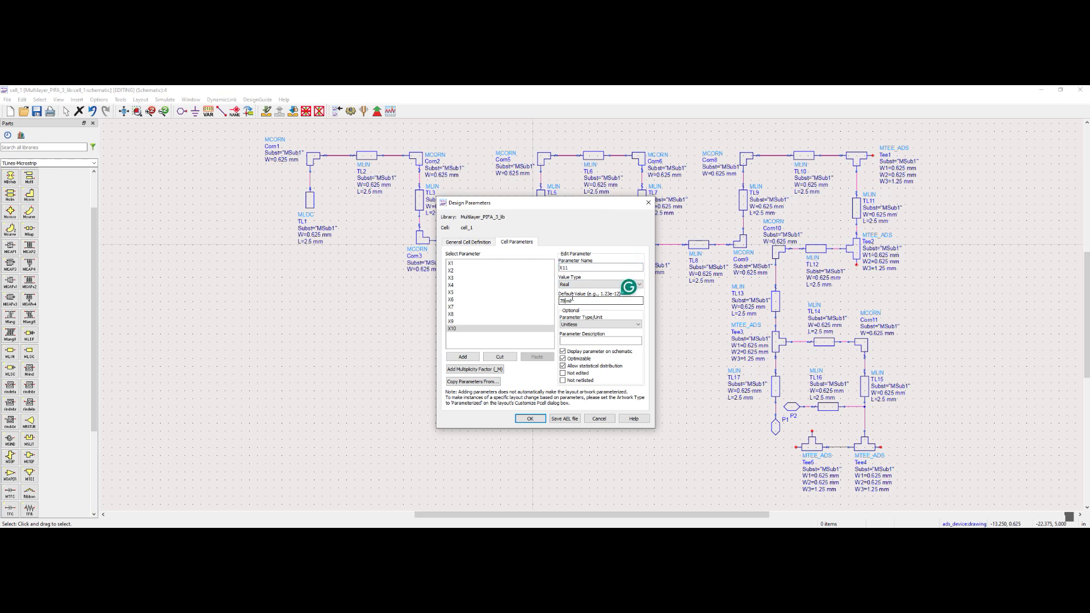
pyautogui.click(462, 357)
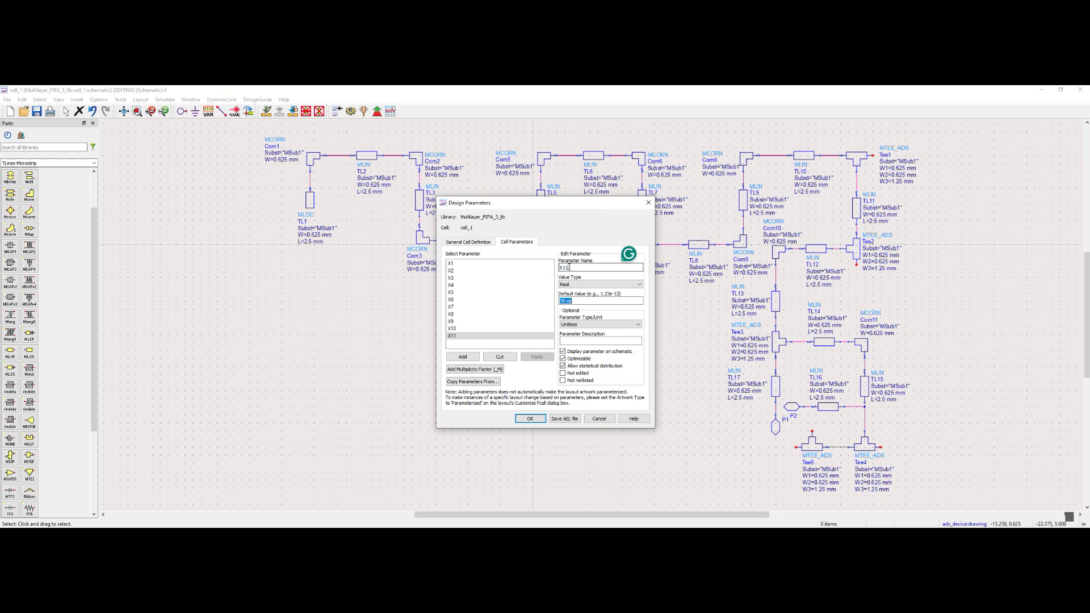
pyautogui.press('BackSpace')
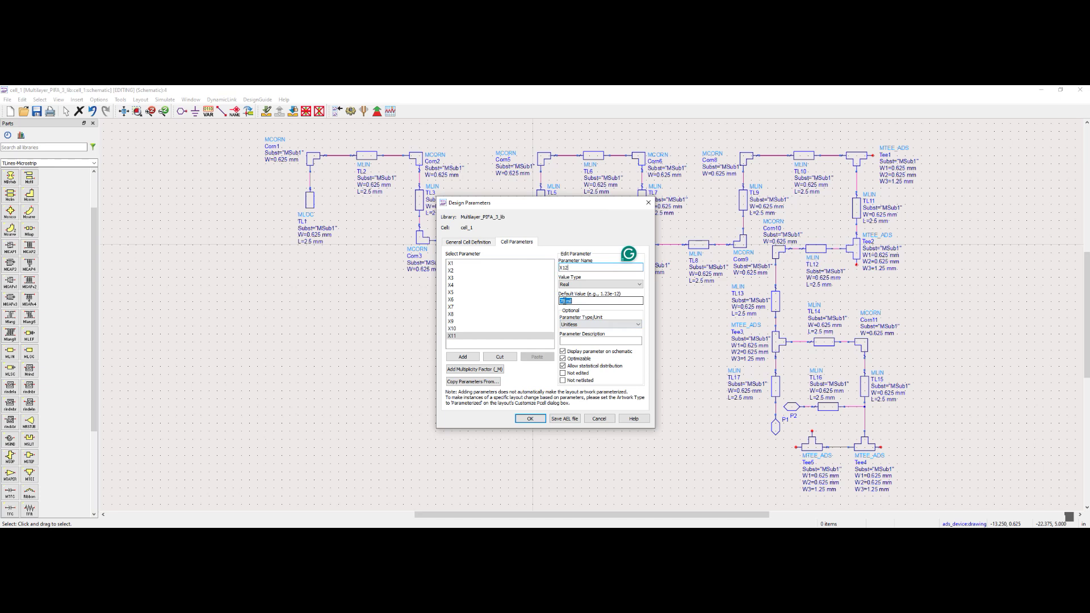
pyautogui.click(565, 301)
pyautogui.press('BackSpace')
pyautogui.press('BackSpace')
pyautogui.write('55')
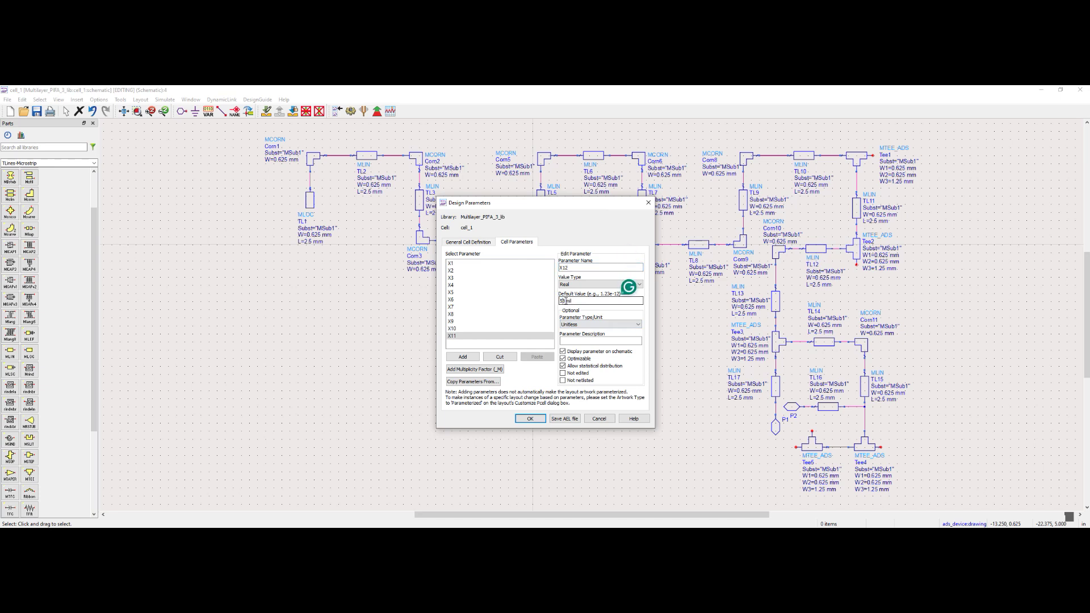
pyautogui.click(463, 356)
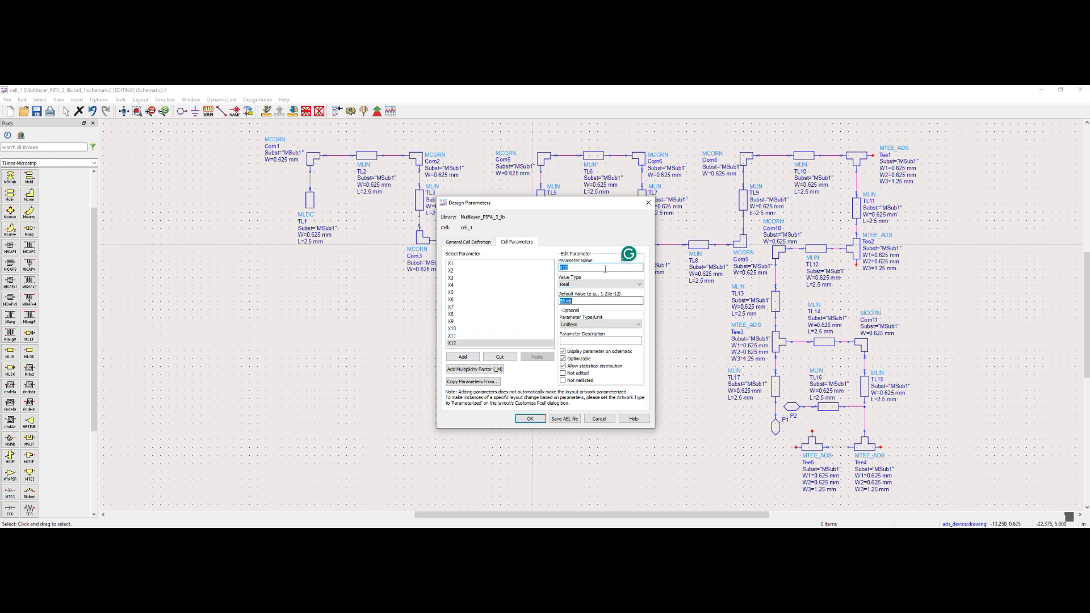
# Add cell parameters X13 at 102 mil and X14 at 40 mil
pyautogui.click(579, 268)
pyautogui.click(561, 301)
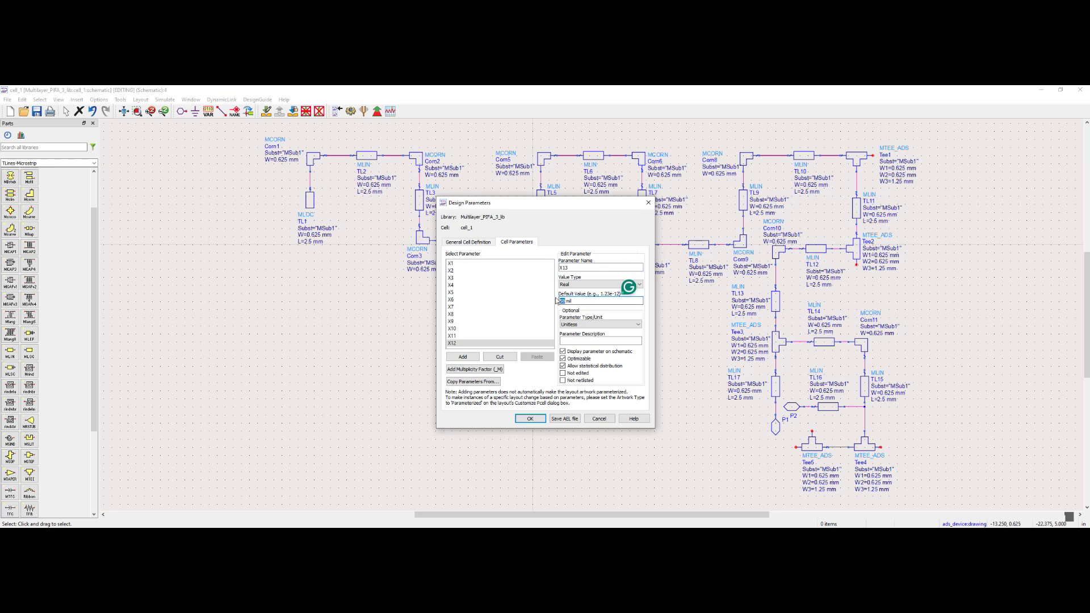
pyautogui.write('102')
pyautogui.click(463, 356)
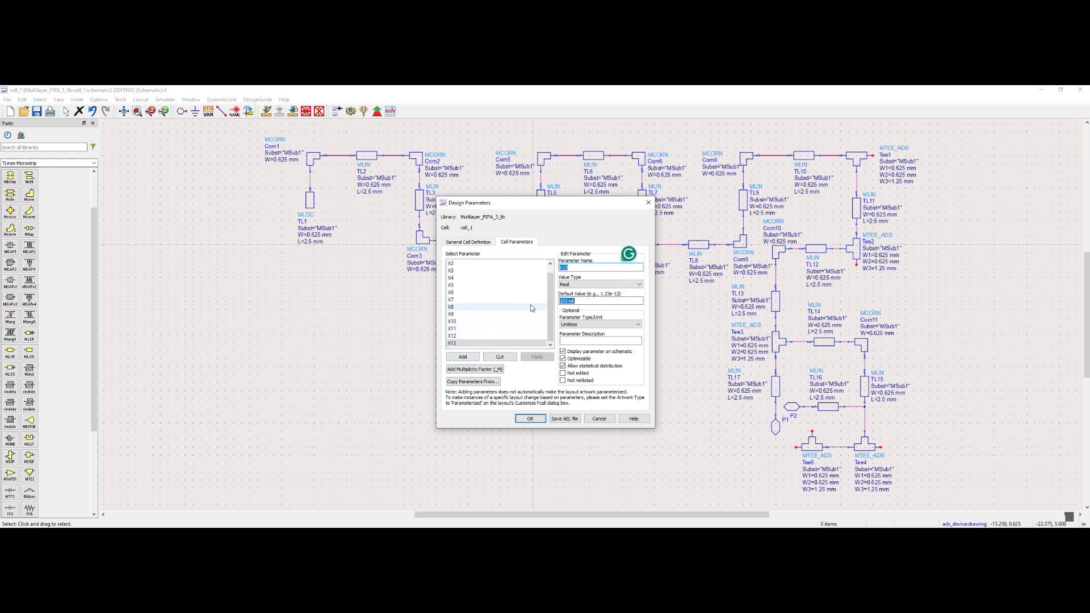
pyautogui.click(568, 267)
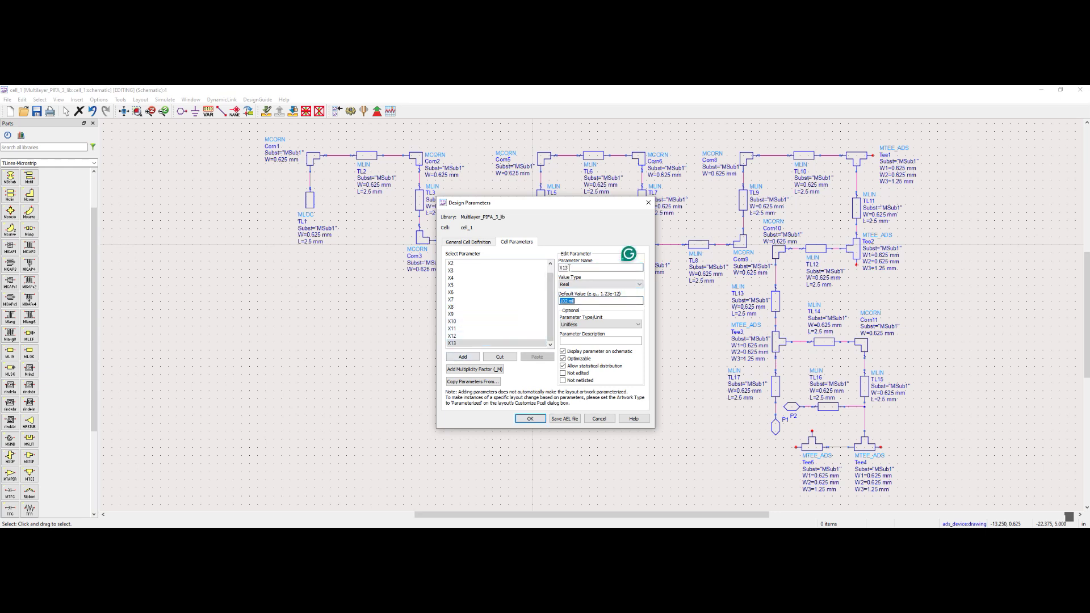
pyautogui.press('BackSpace')
pyautogui.moveTo(568, 301); pyautogui.dragTo(556, 302)
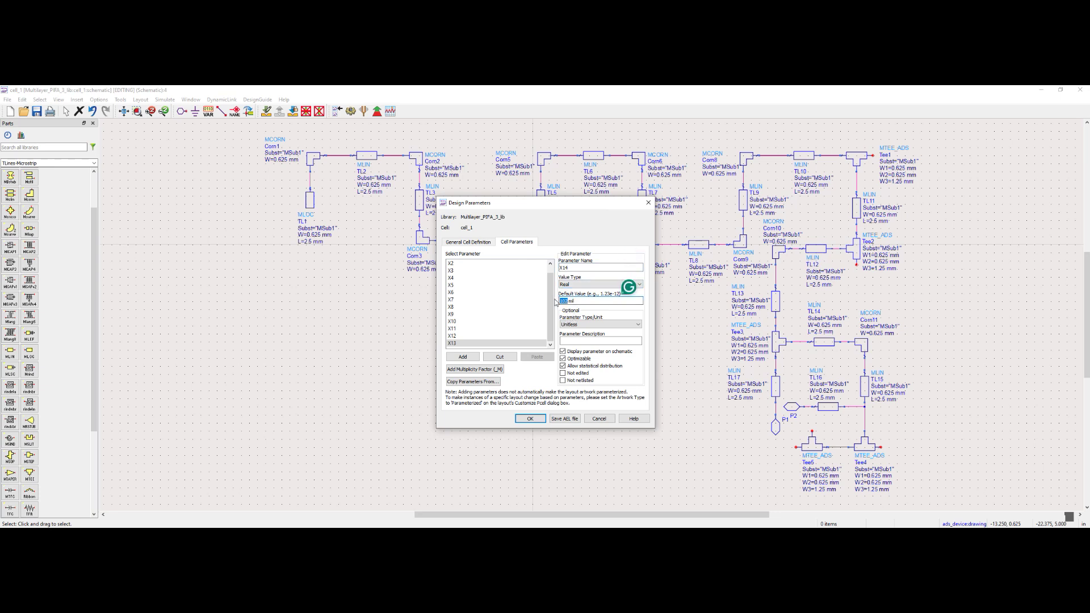
pyautogui.write('40')
pyautogui.click(463, 356)
# Add cell parameters X15 at 135 mil and X16 at 27 mil
pyautogui.click(572, 268)
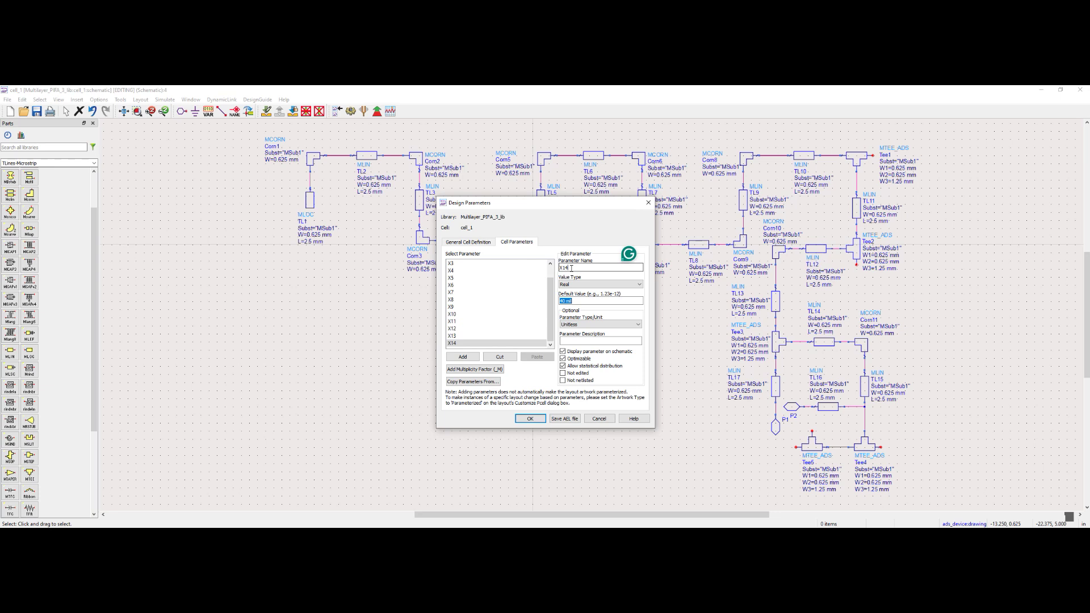
pyautogui.click(561, 301)
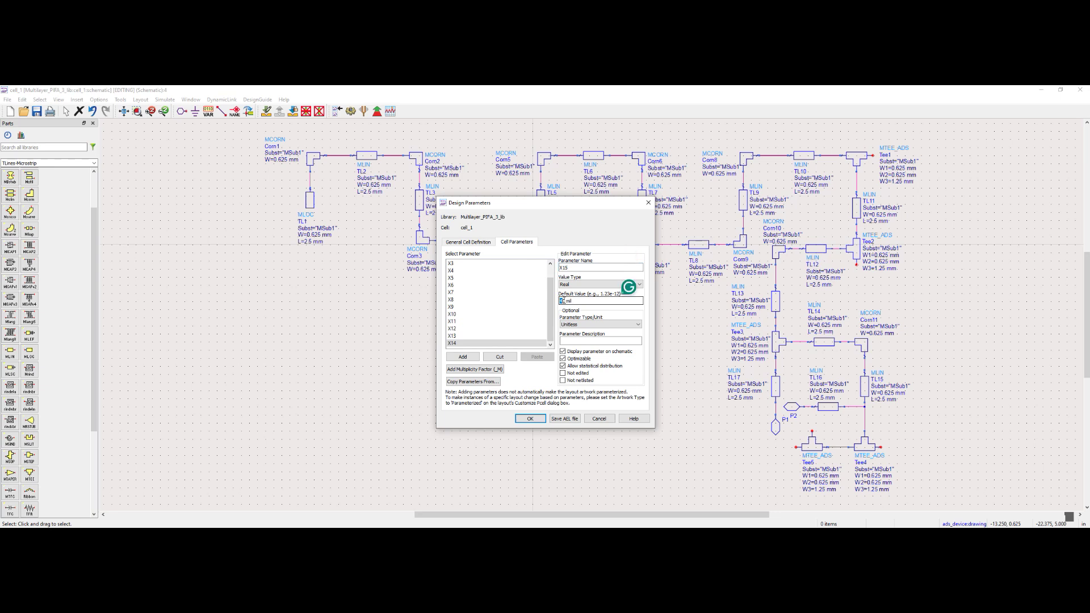
pyautogui.write('135')
pyautogui.click(470, 356)
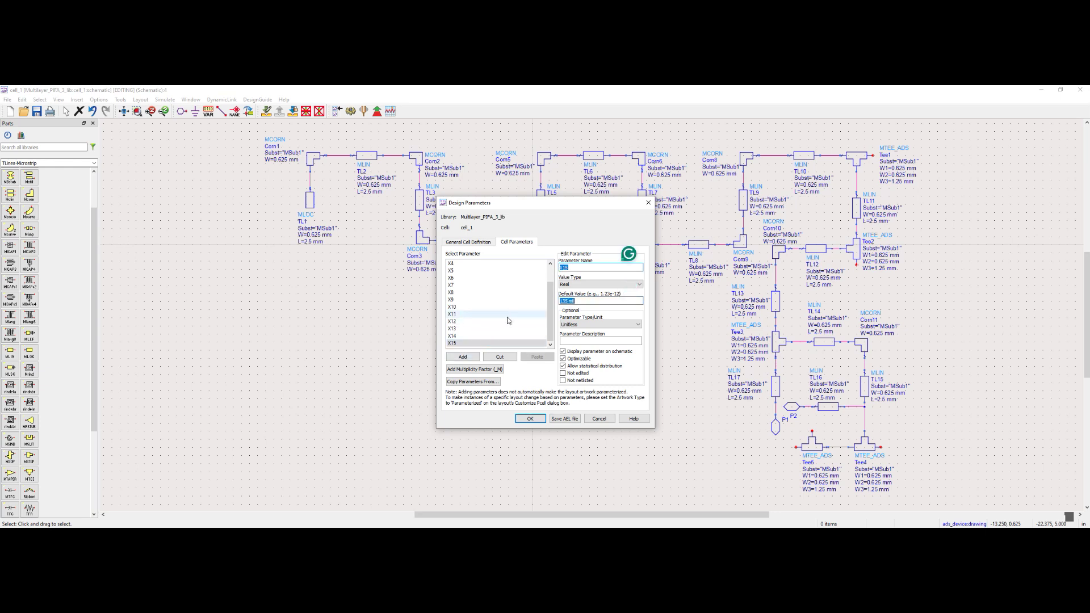
pyautogui.click(575, 266)
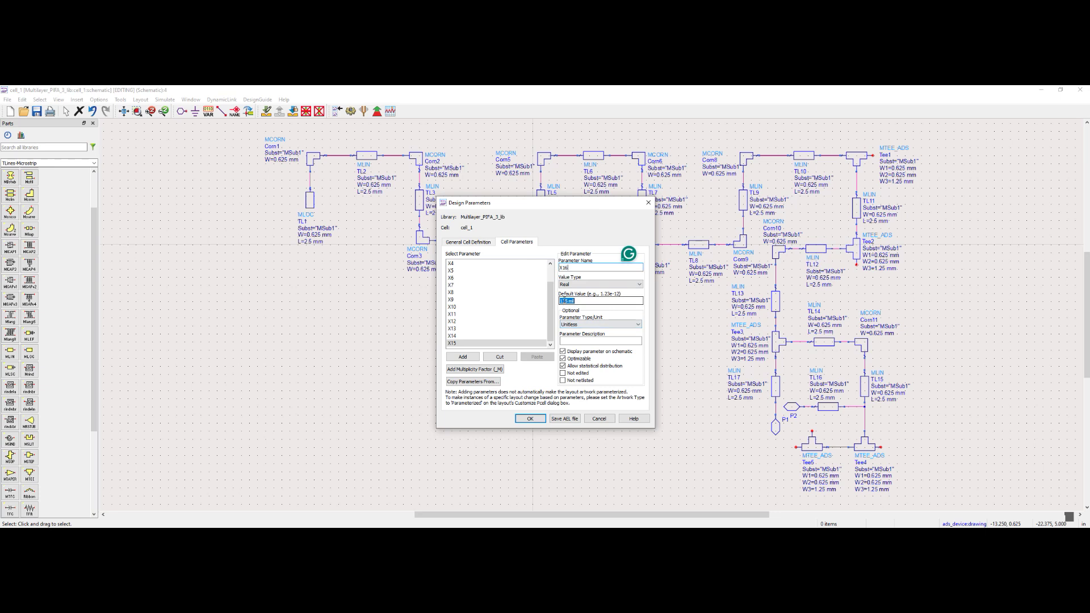
pyautogui.moveTo(567, 301); pyautogui.dragTo(556, 303)
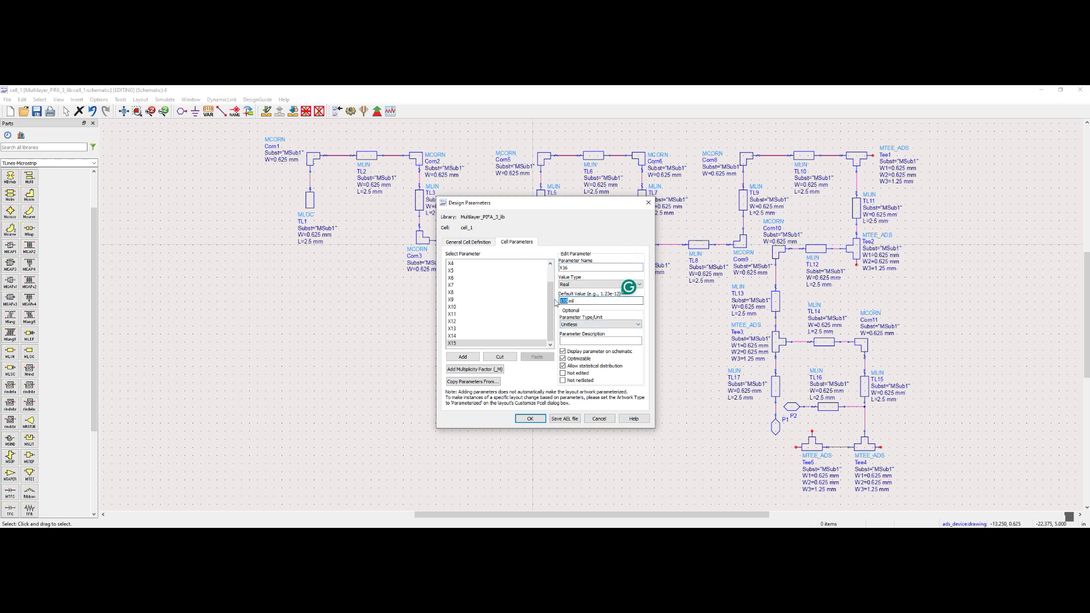
pyautogui.write('27')
pyautogui.click(474, 358)
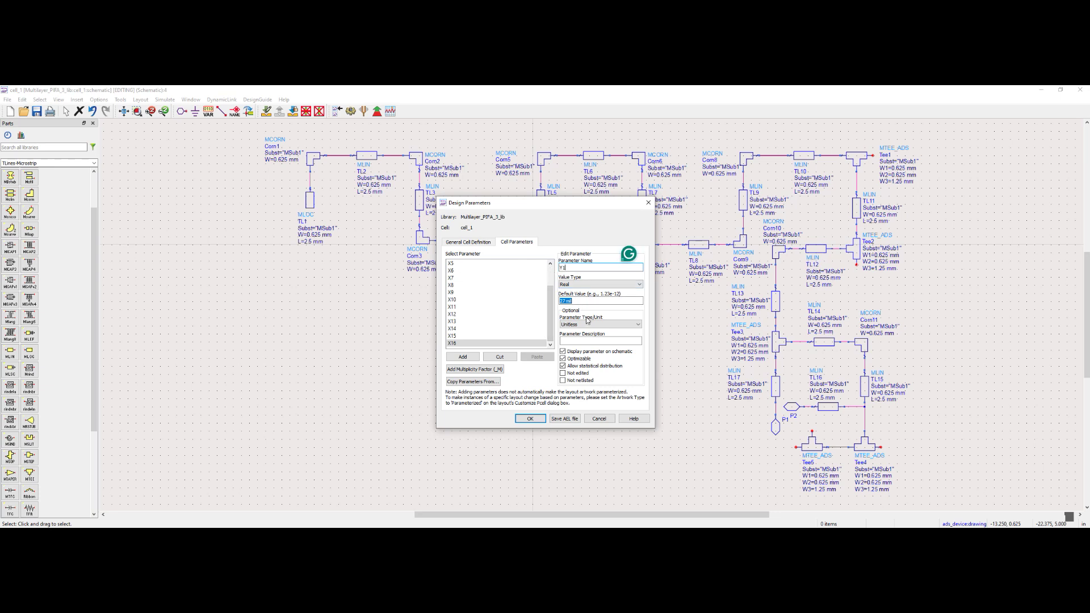
# Add the first length parameters with defaults of 67, 84 and 53 mil
pyautogui.press('Return')
pyautogui.press('BackSpace')
pyautogui.press('BackSpace')
pyautogui.write('67')
pyautogui.press('Return')
pyautogui.press('Return')
pyautogui.press('Return')
pyautogui.press('BackSpace')
pyautogui.press('BackSpace')
pyautogui.write('84')
pyautogui.press('Return')
pyautogui.press('BackSpace')
pyautogui.press('BackSpace')
pyautogui.write('53')
# Add more length parameters with defaults of 330, 54 and 262 mil
pyautogui.press('Return')
pyautogui.press('Return')
pyautogui.press('Return')
pyautogui.press('BackSpace')
pyautogui.press('BackSpace')
pyautogui.write('330')
pyautogui.press('Return')
pyautogui.press('Return')
pyautogui.press('BackSpace')
pyautogui.press('BackSpace')
pyautogui.write('54')
pyautogui.click(462, 356)
pyautogui.press('BackSpace')
pyautogui.press('BackSpace')
pyautogui.write('262')
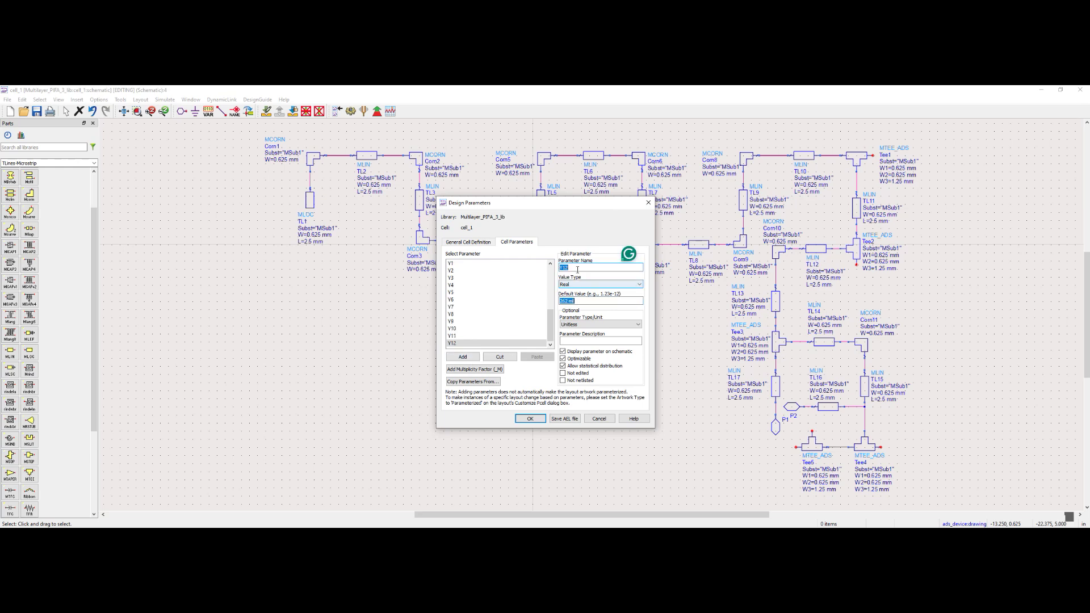
pyautogui.press('Return')
pyautogui.press('Return')
pyautogui.press('Return')
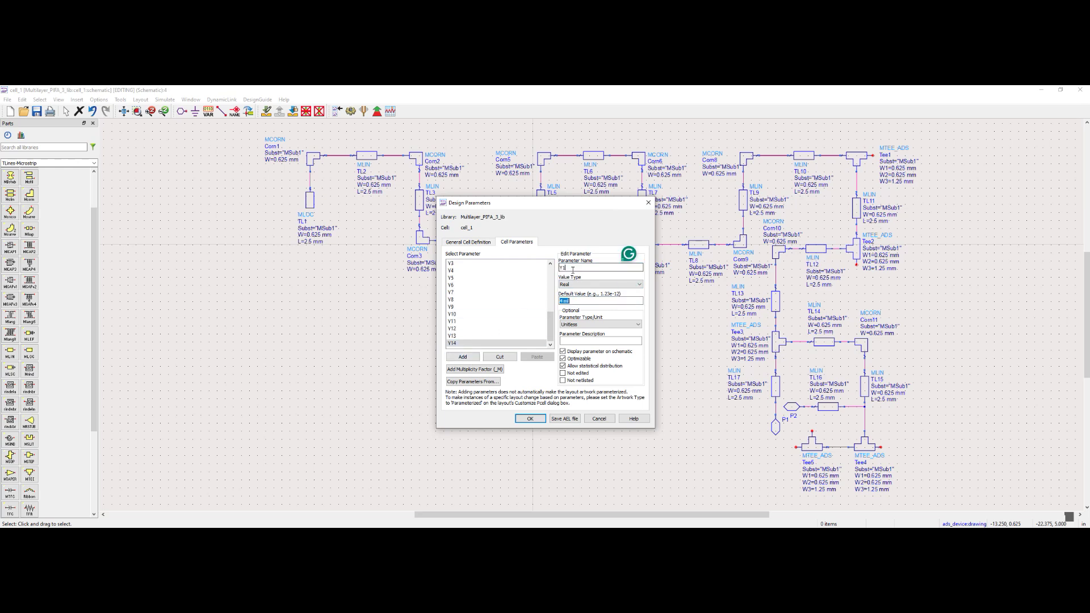